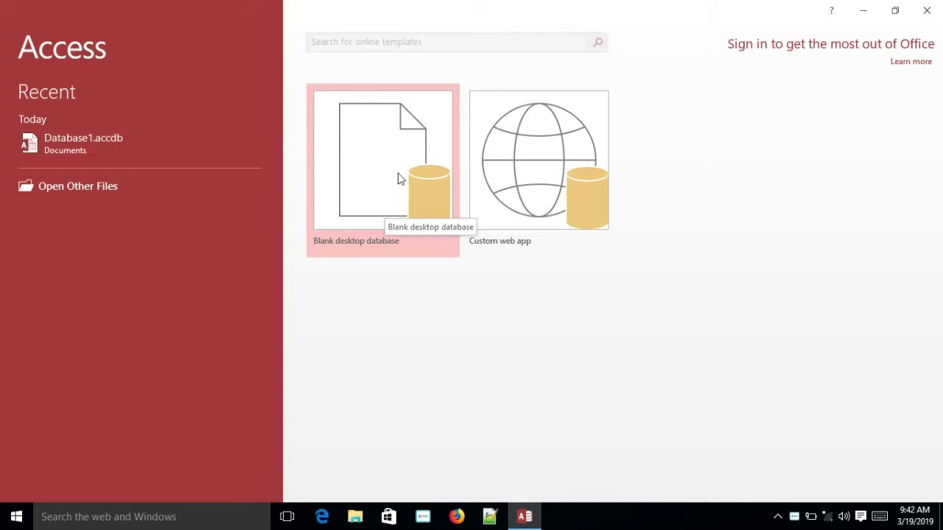
Start a blank desktop database named Morning Shift-1, with the Desktop as its save location
left_click(403, 172)
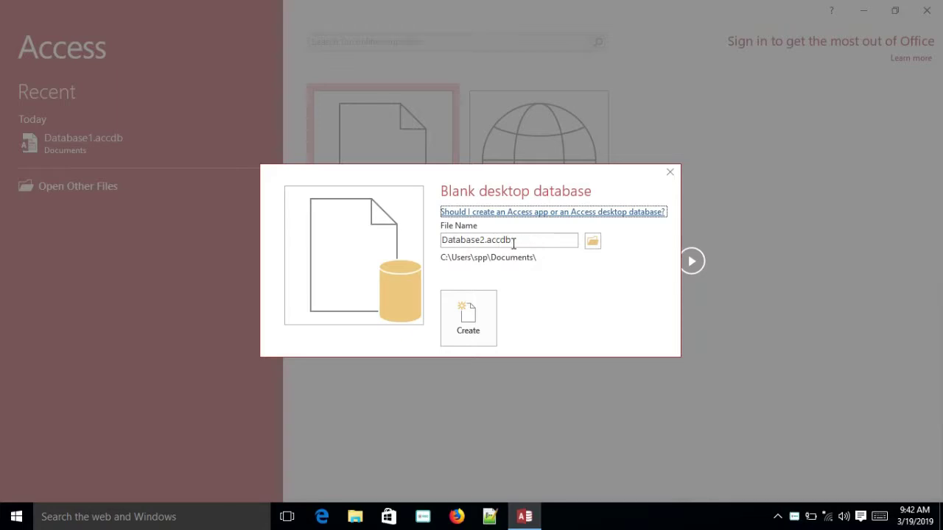
double_click(515, 242)
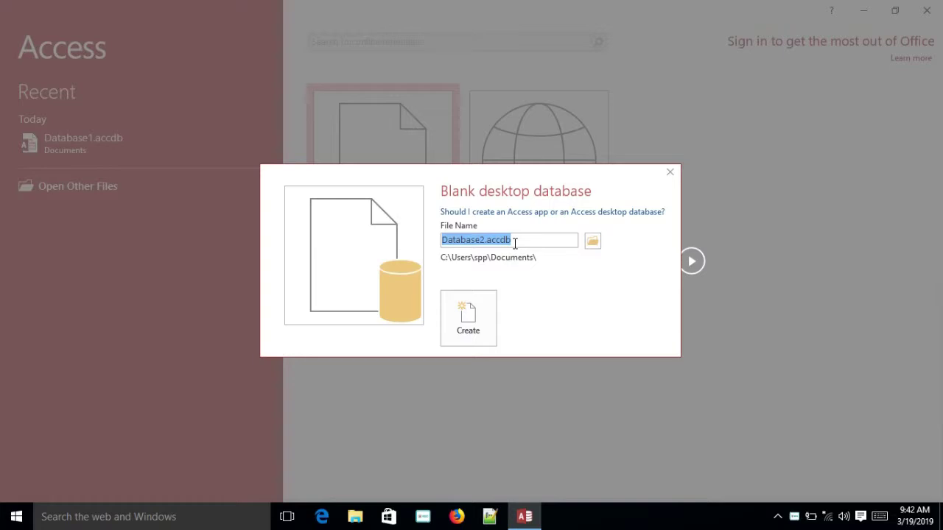
type("Morning Shi")
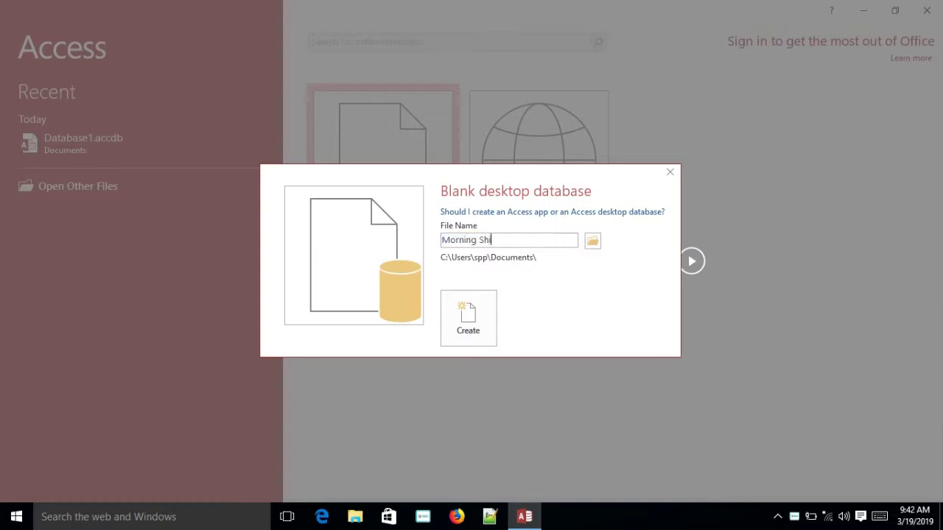
type("ft-1")
left_click(595, 243)
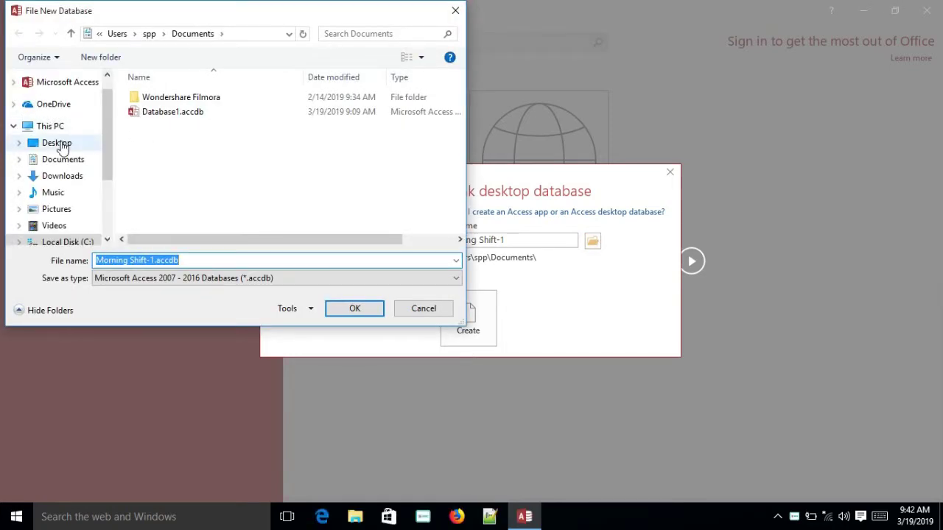
left_click(59, 144)
left_click(368, 314)
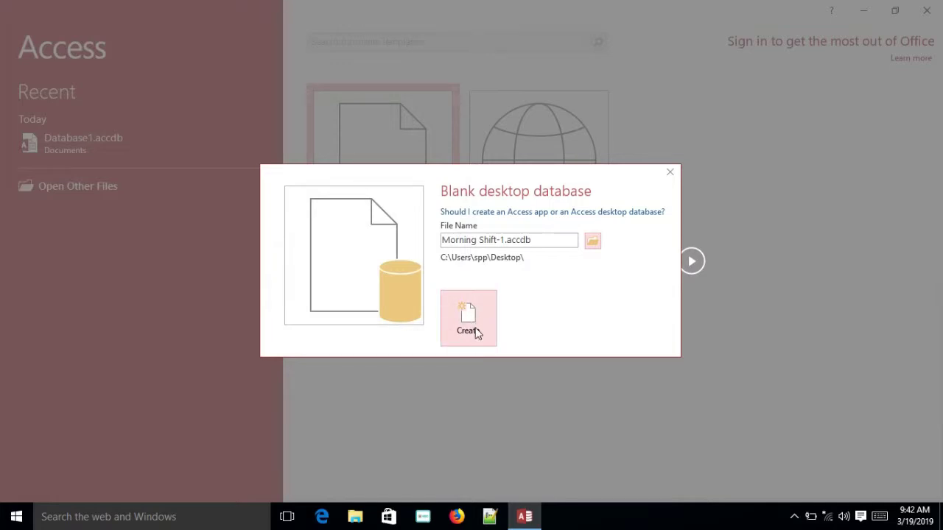
Create the Morning Shift-1 database and add a new table, Table2
left_click(476, 333)
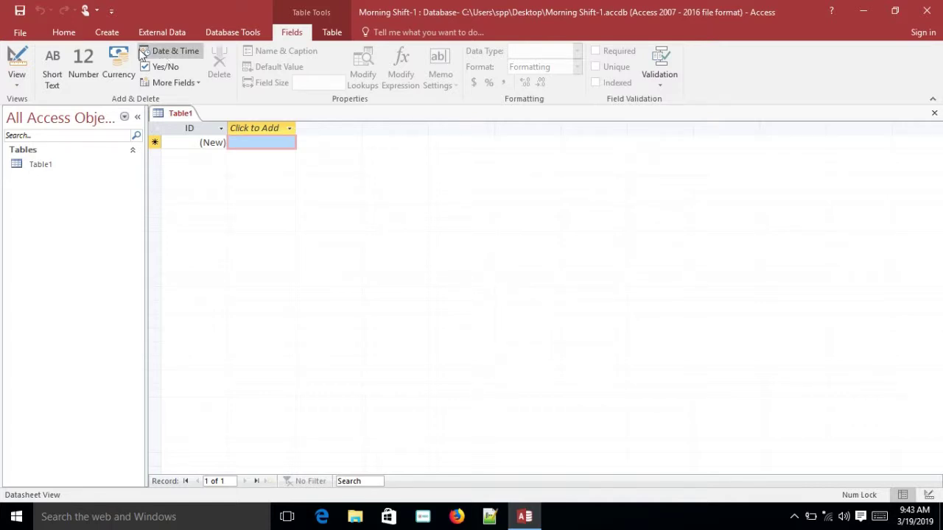
left_click(109, 32)
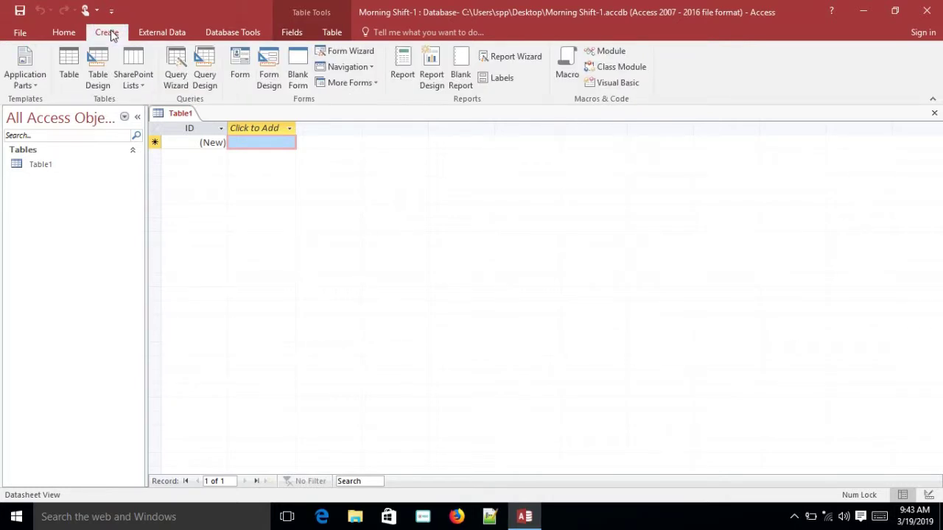
left_click(69, 58)
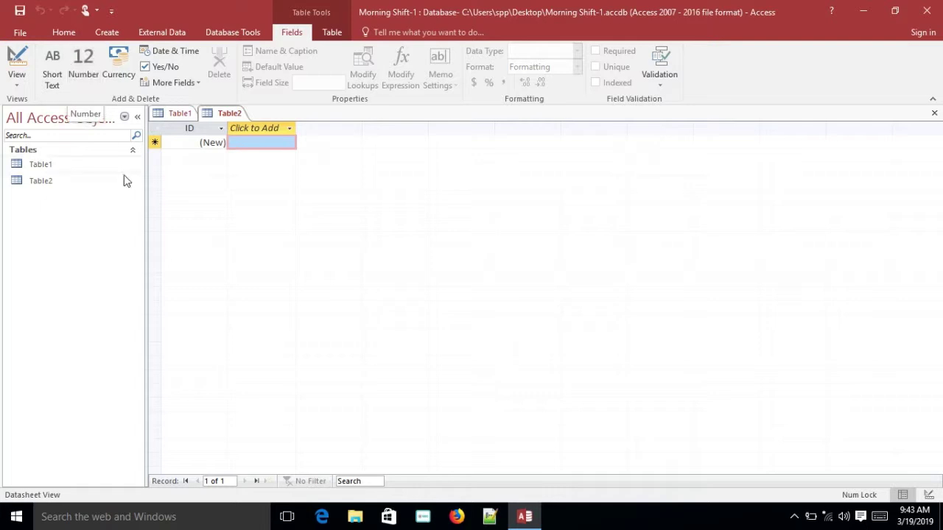
Switch Table2 to Design View, bringing up the Save As prompt for its name
left_click(46, 166)
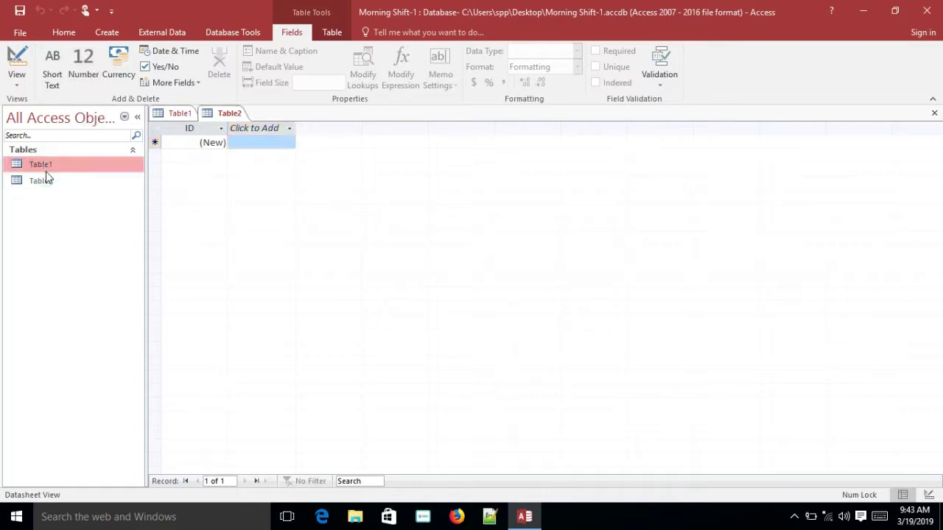
left_click(47, 183)
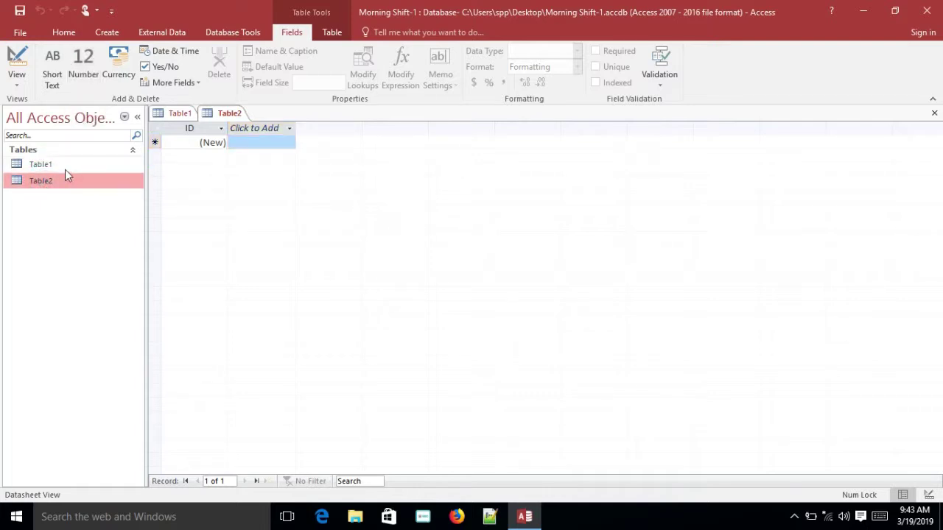
left_click(66, 183)
right_click(61, 186)
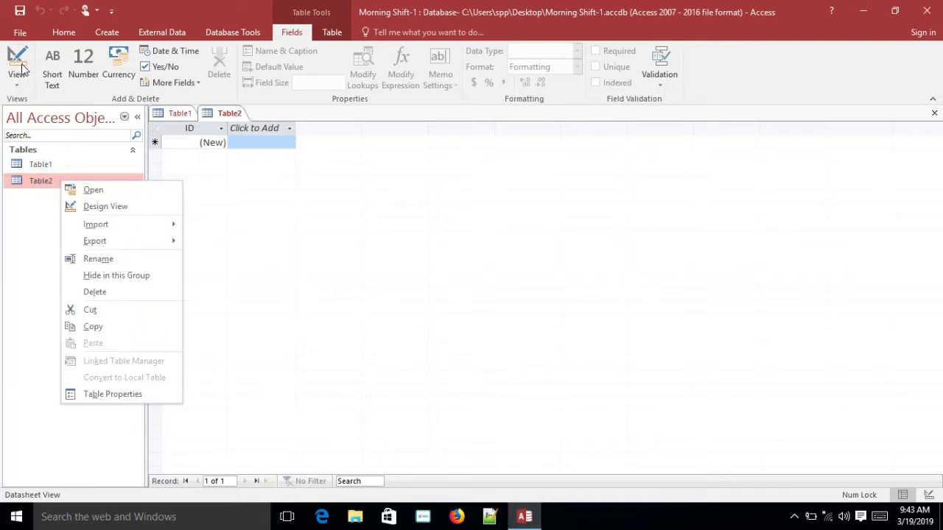
left_click(18, 86)
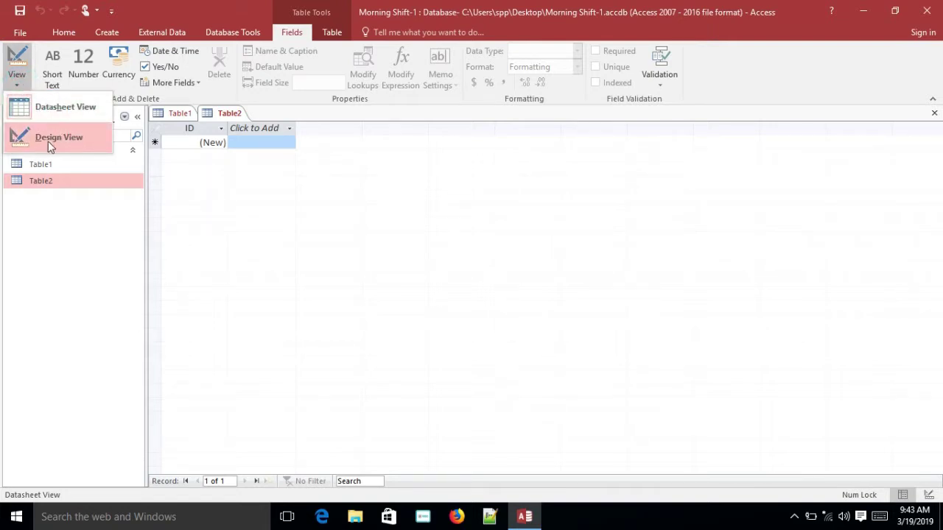
left_click(74, 240)
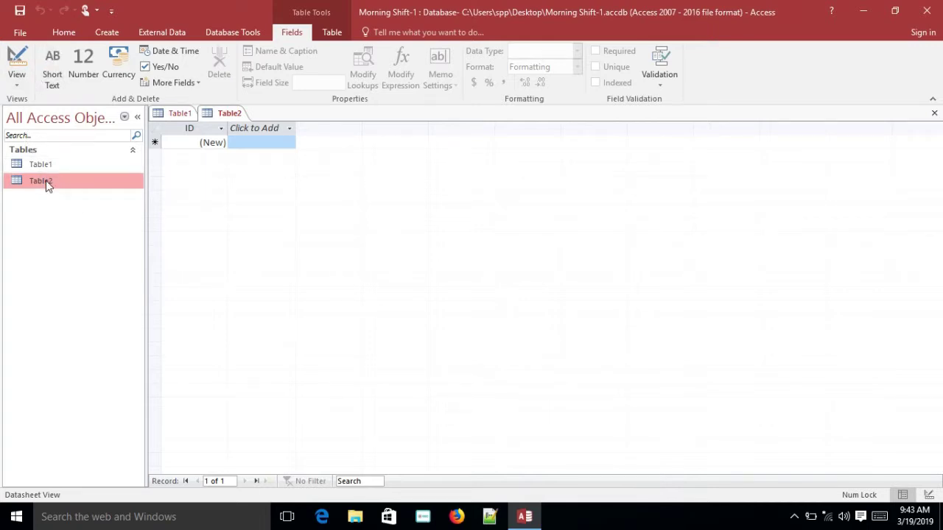
left_click(19, 86)
left_click(62, 140)
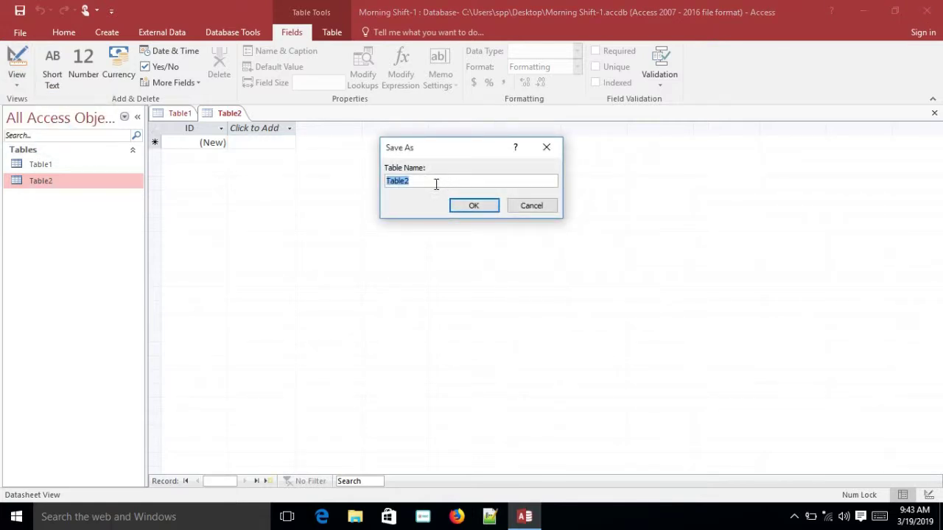
Save the table as M-1 and open its design, showing the ID AutoNumber field
key("BackSpace")
left_click(473, 207)
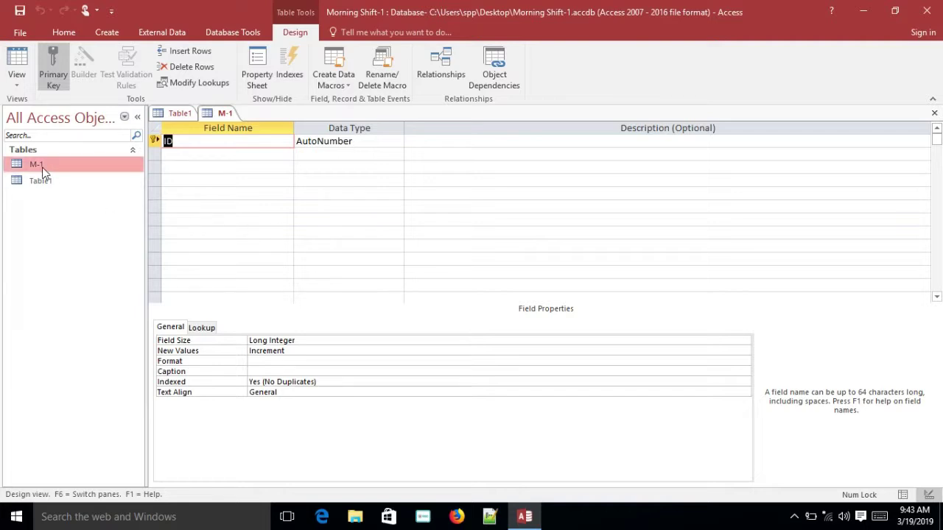
left_click(338, 163)
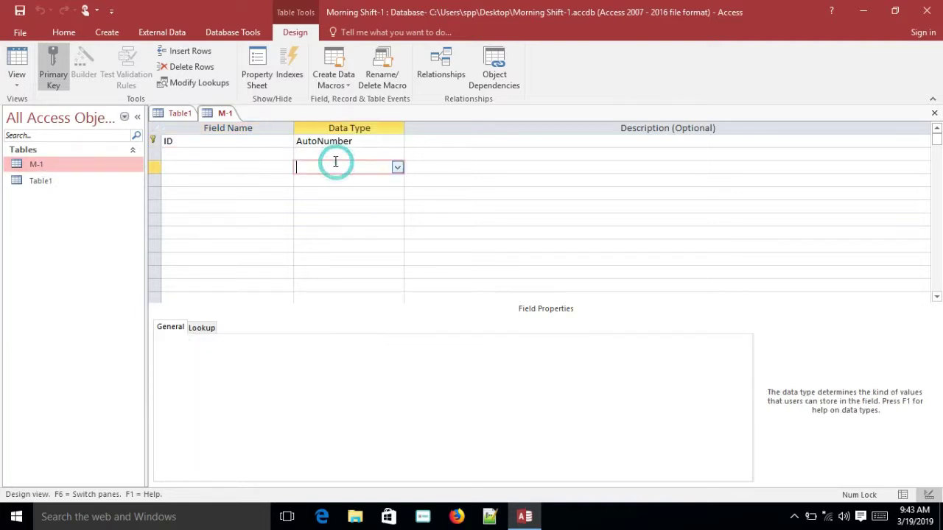
left_click(225, 143)
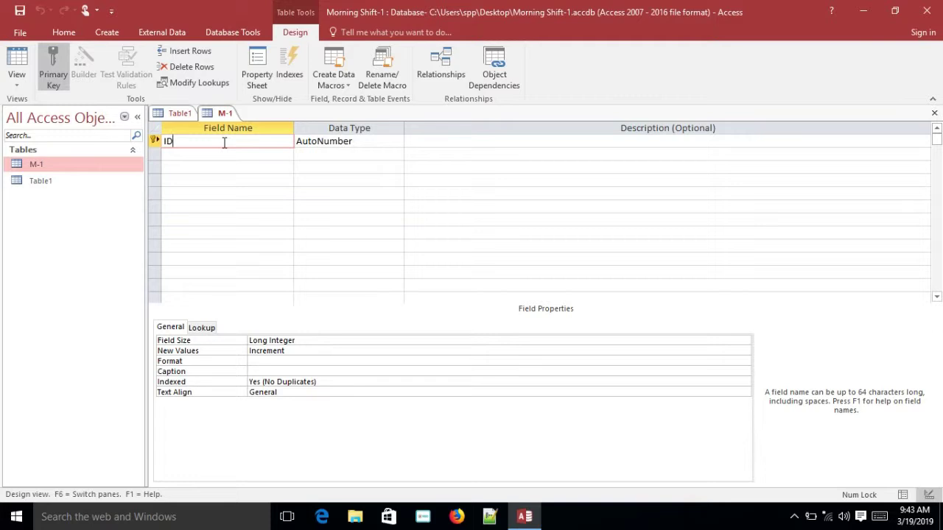
Rename ID to Student ID and add Name and Mobile No fields, accepting the reserved-word warning
left_click(224, 143)
key("BackSpace")
key("BackSpace")
type("Student ID")
left_click(222, 154)
type("Name")
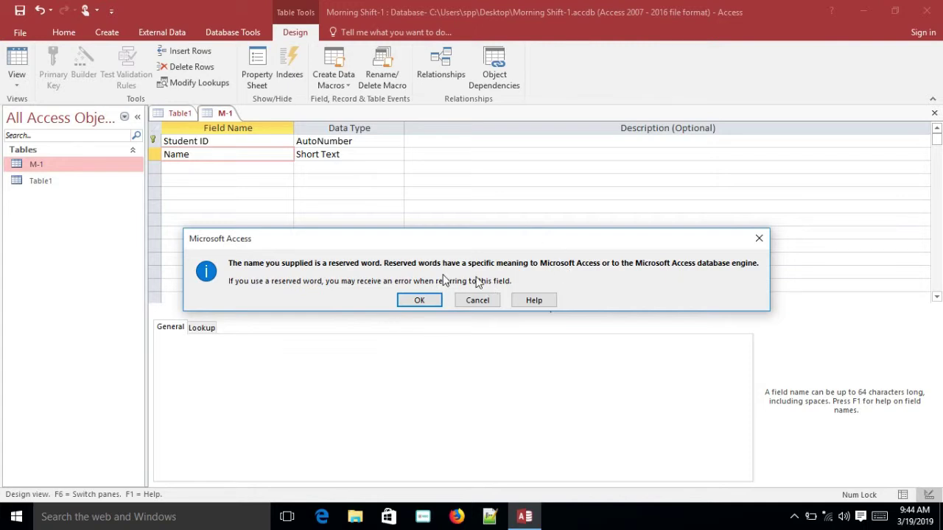
left_click(417, 302)
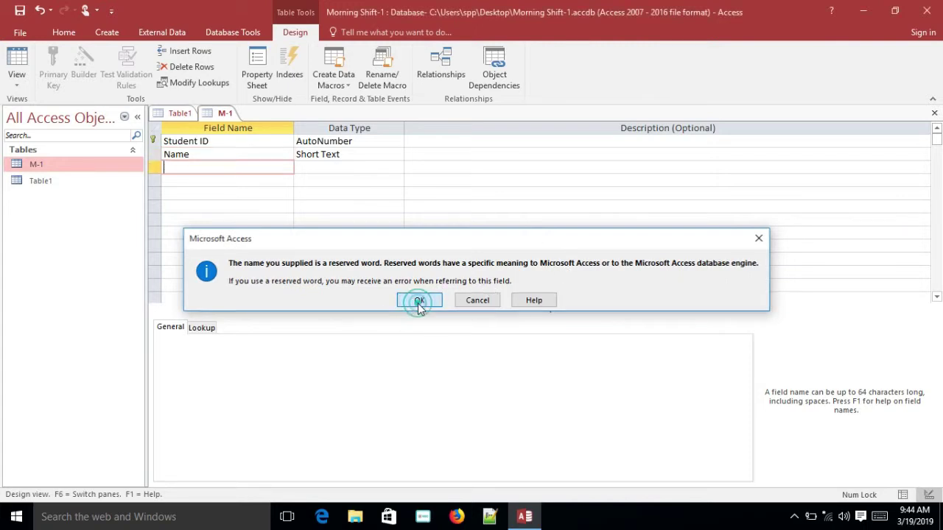
type("Mobile ")
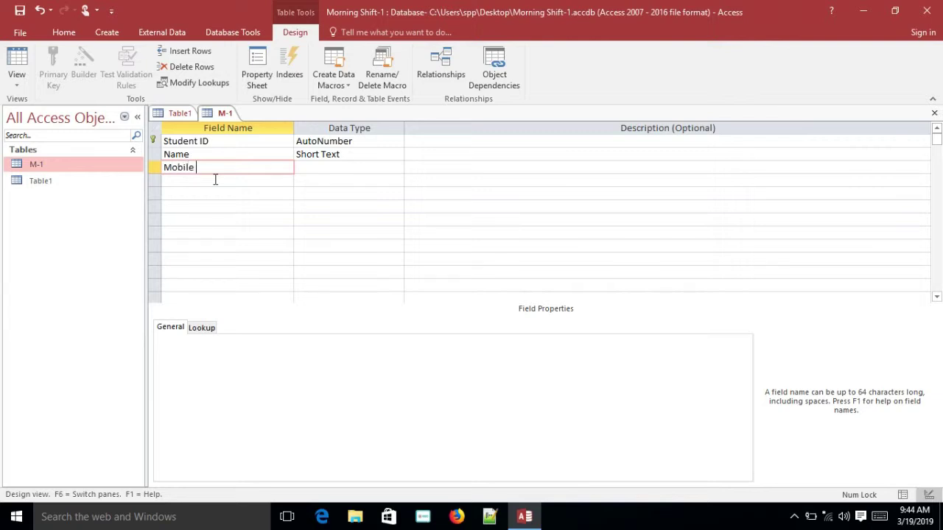
type("No")
Add fields Course Name, Course Fee, Paid Course Fee, Due Course Fee, Picture and Admation Date
left_click(215, 180)
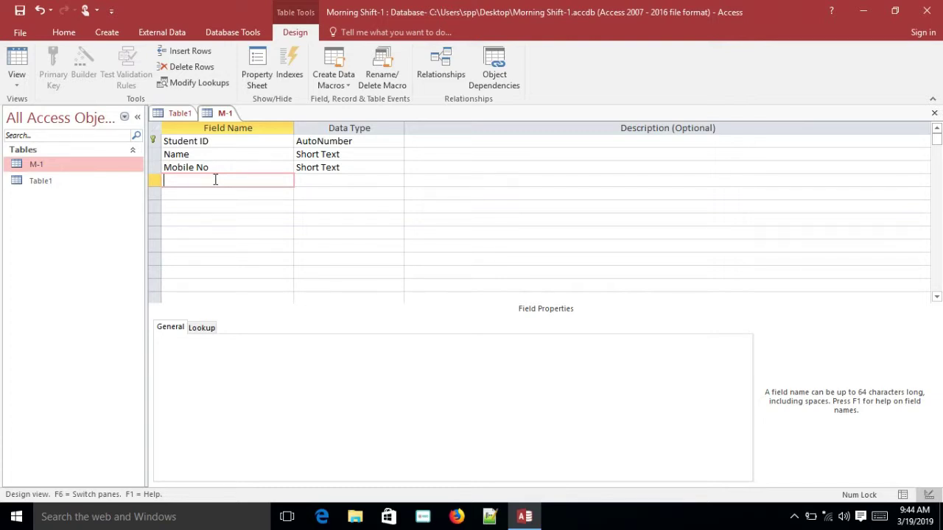
type("Course Name")
left_click(216, 192)
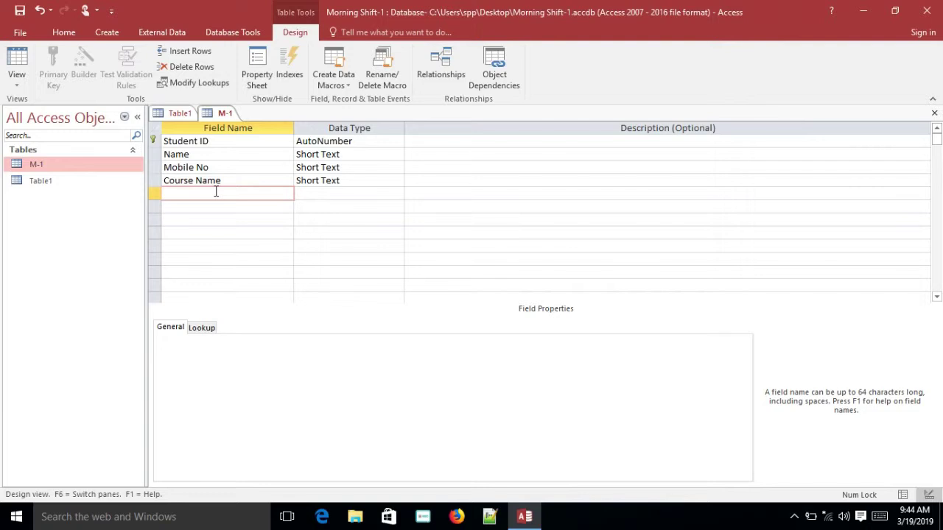
type("Course Fee")
left_click(217, 207)
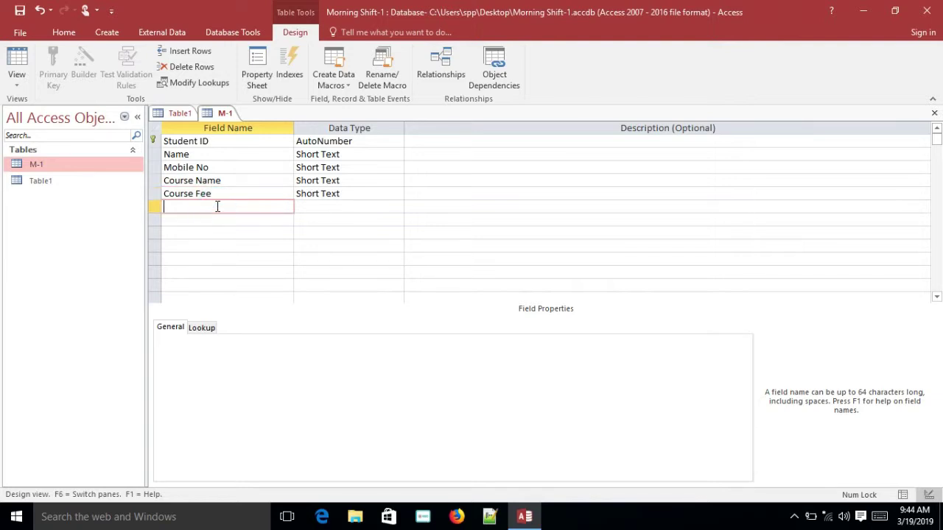
type("Paid Course Fee")
left_click(186, 219)
type("Du")
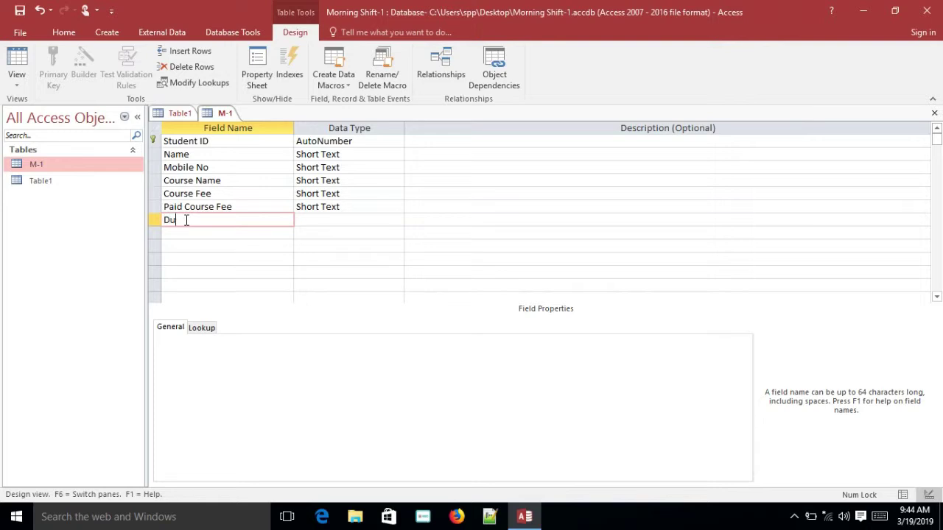
type("e Course Fee")
left_click(229, 235)
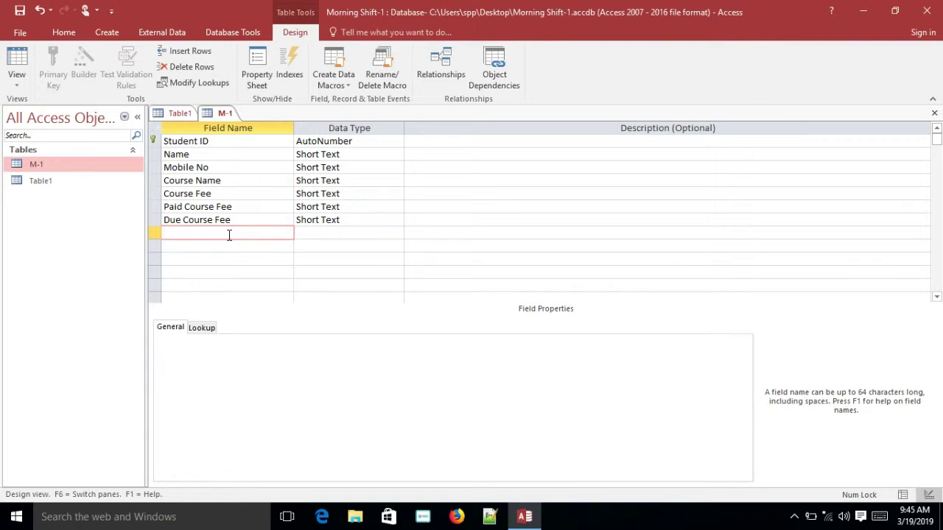
type("Picture")
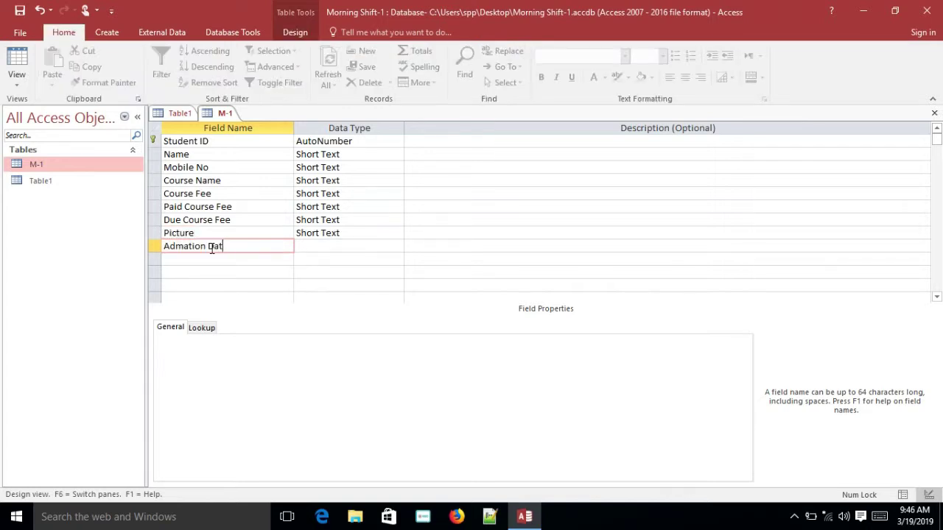
type("te")
left_click(231, 272)
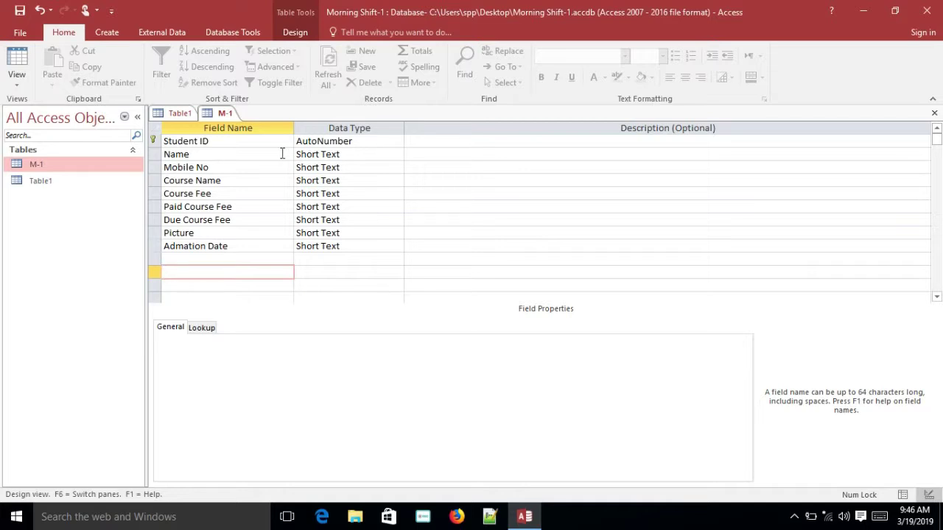
Make Mobile No a Number field and Name a Long Text field
left_click(346, 154)
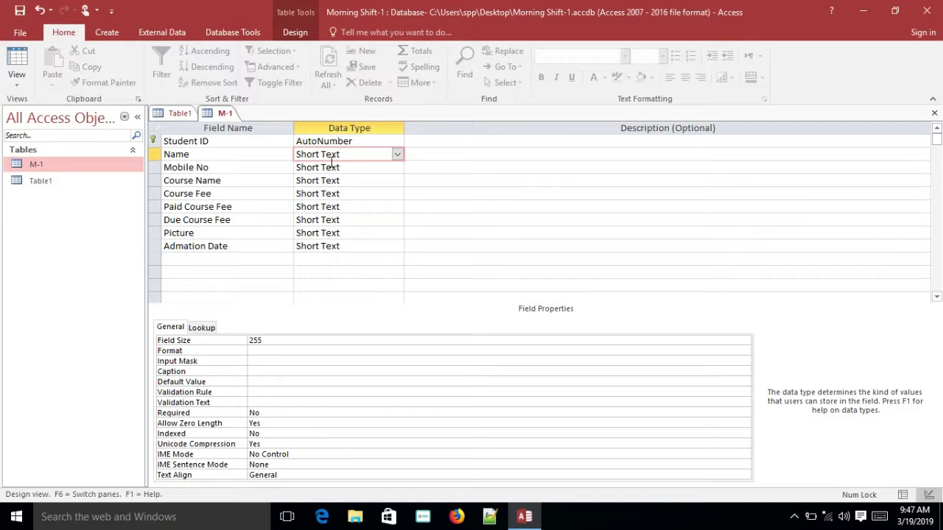
left_click(354, 168)
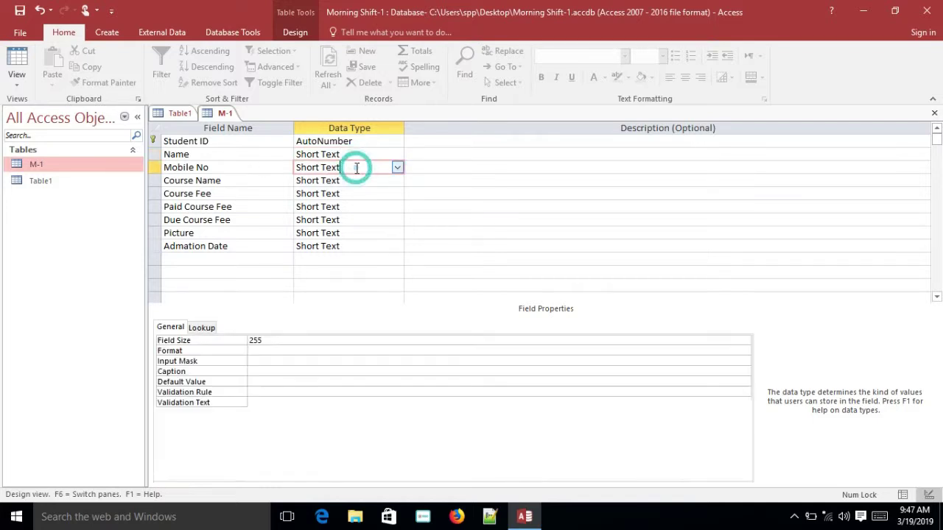
left_click(397, 169)
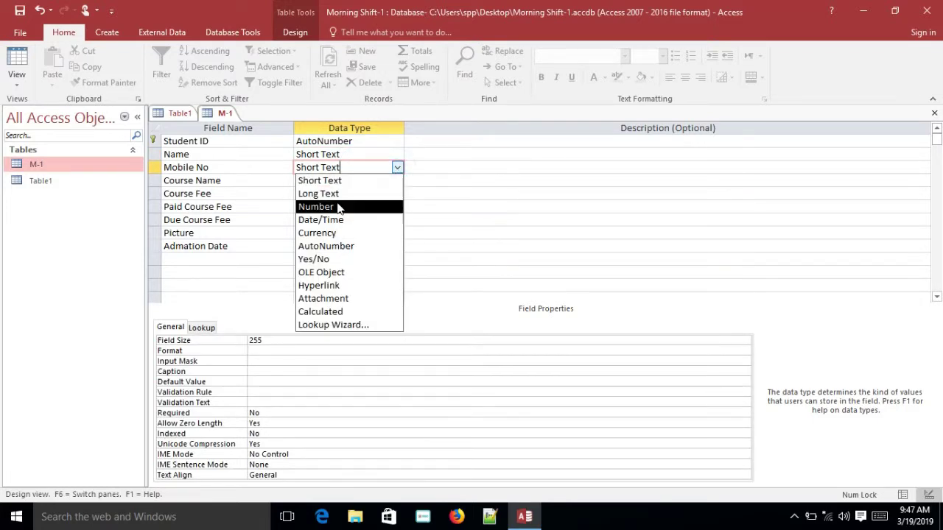
left_click(323, 208)
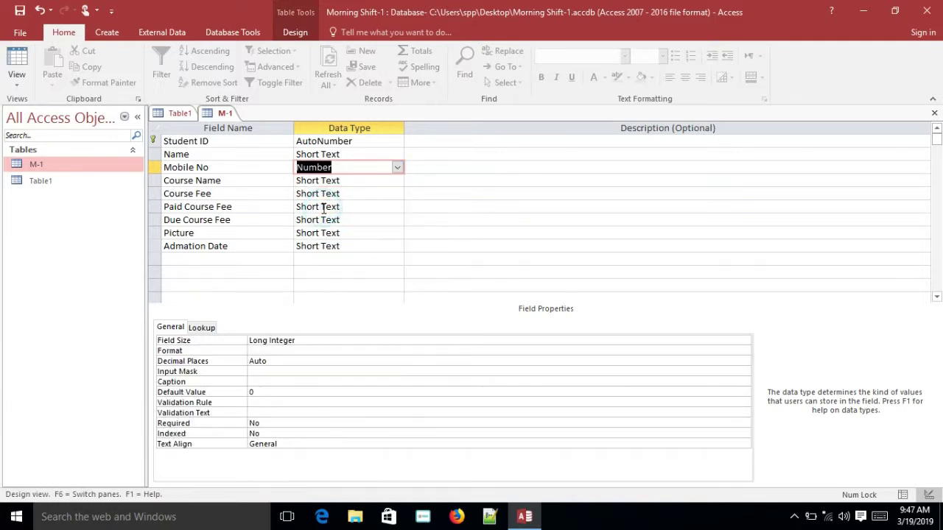
left_click(356, 154)
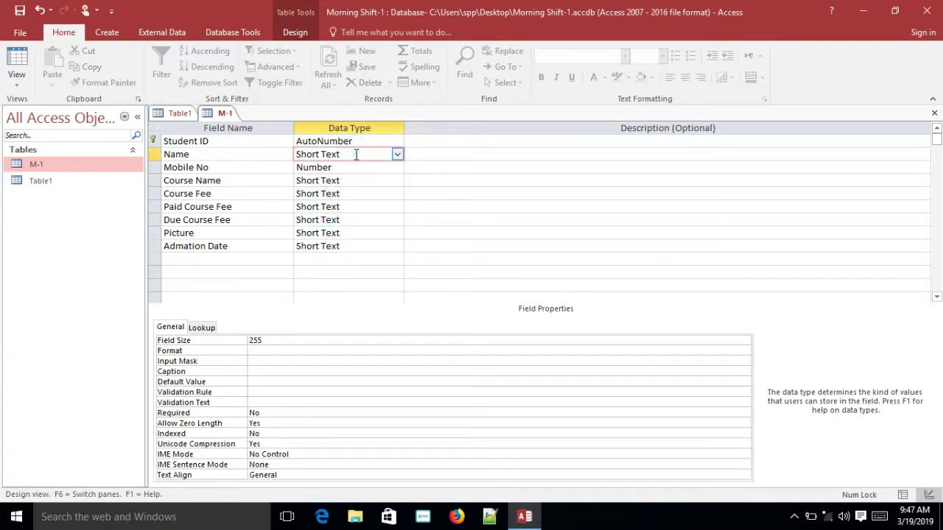
left_click(398, 156)
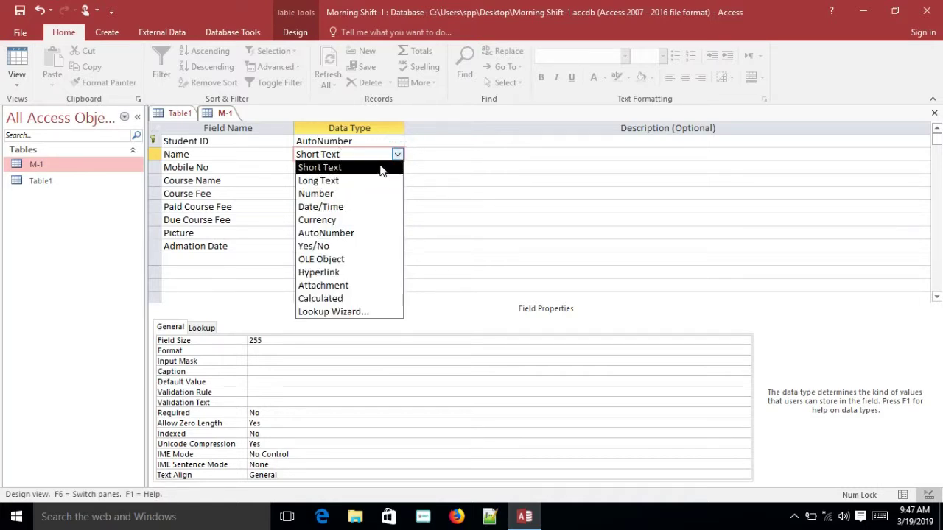
left_click(380, 167)
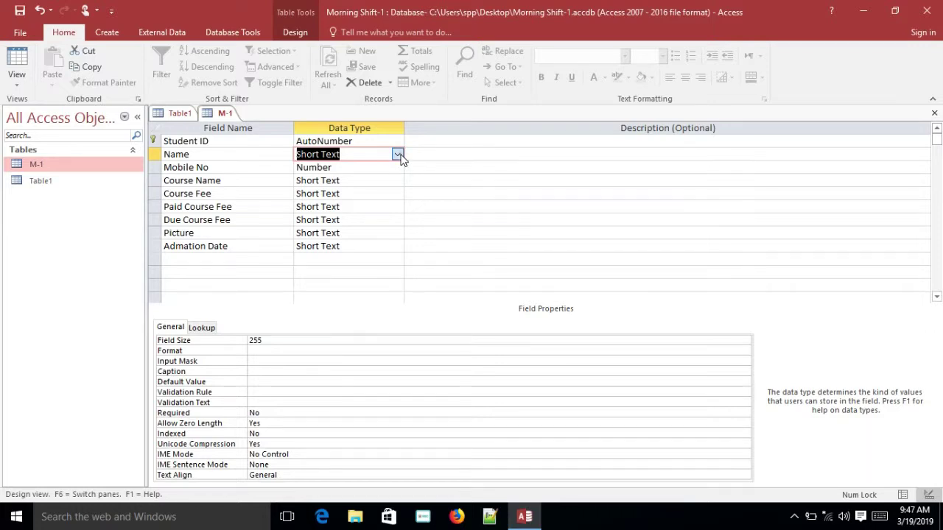
left_click(398, 156)
left_click(329, 183)
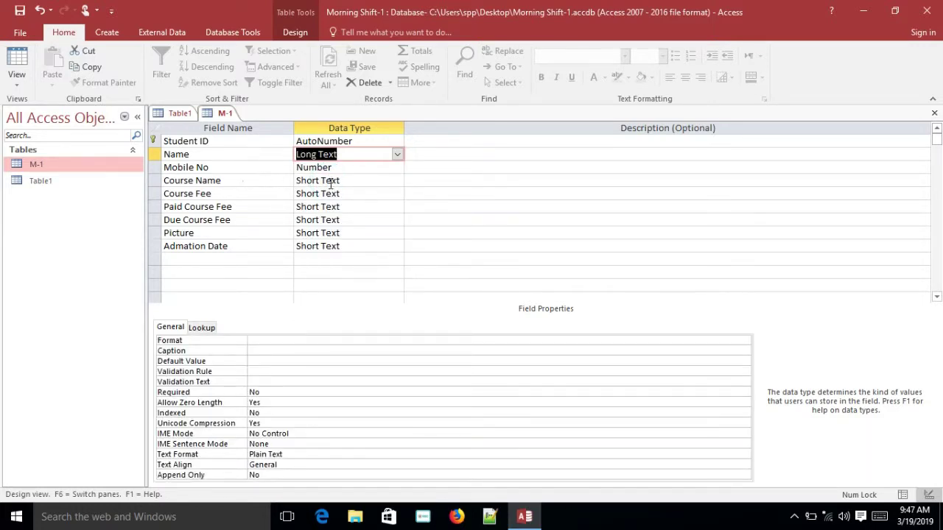
Keep Course Name as Short Text; make Course Fee, Paid and Due Course Fee Number fields
left_click(338, 180)
left_click(397, 180)
left_click(397, 180)
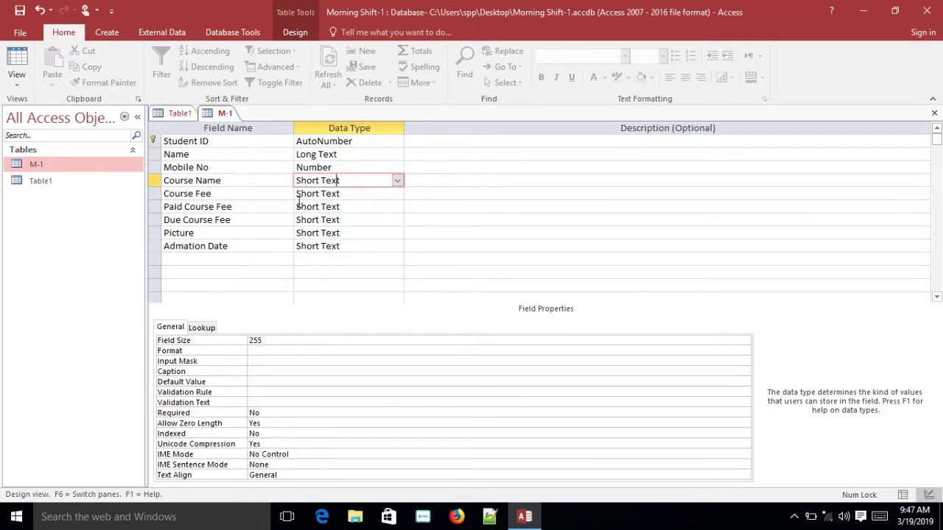
left_click(355, 193)
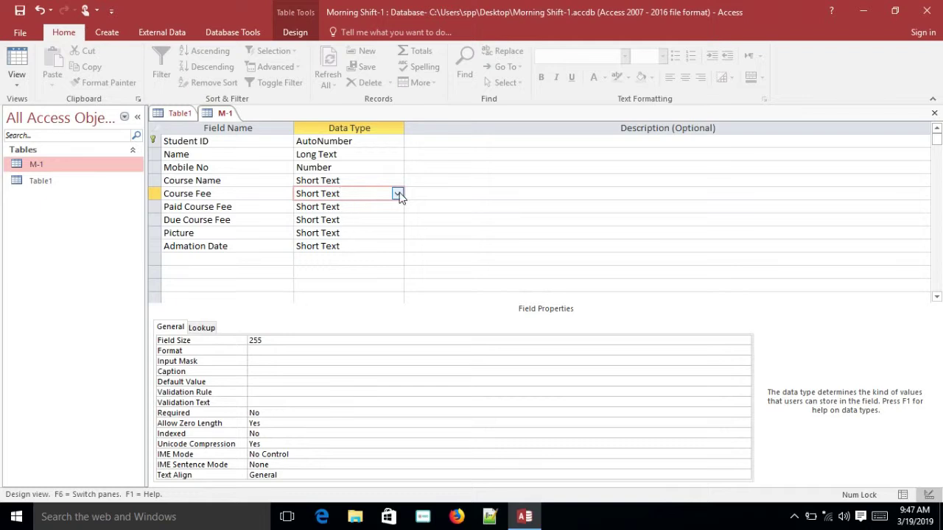
left_click(397, 193)
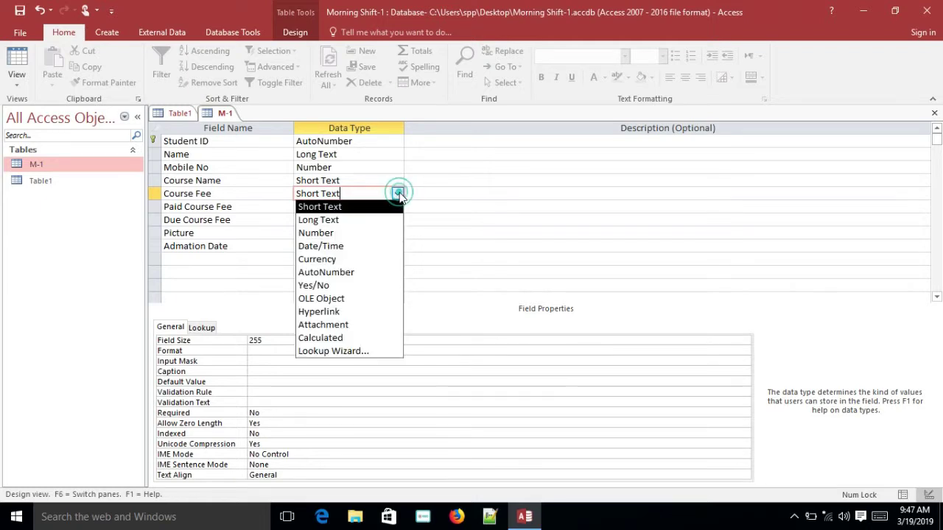
left_click(324, 232)
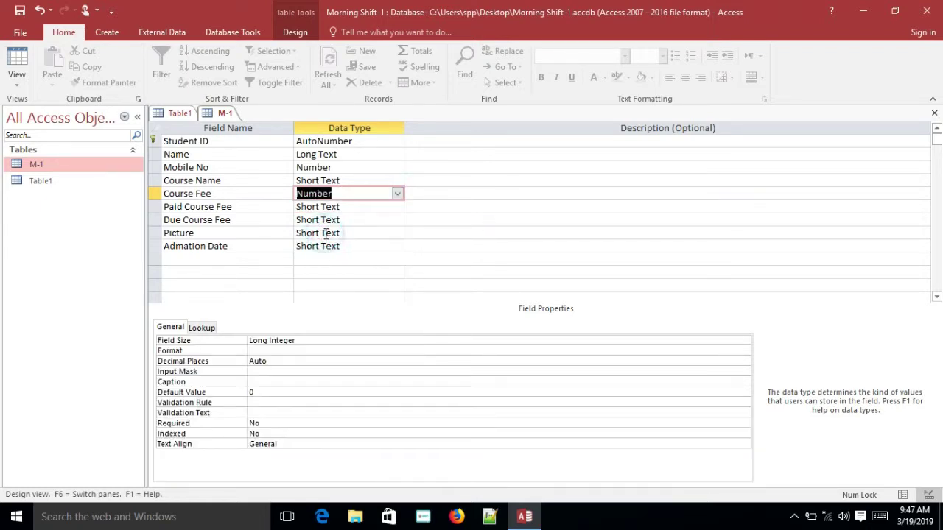
left_click(392, 206)
left_click(397, 207)
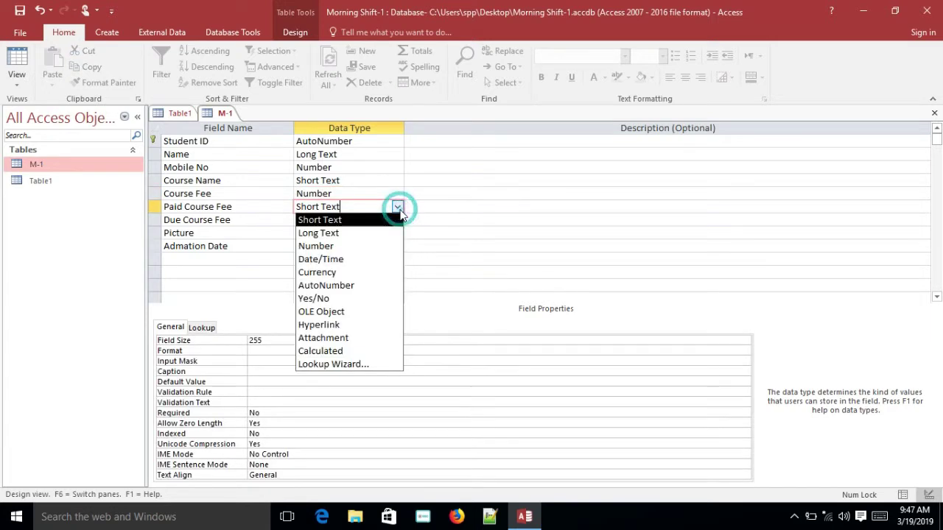
left_click(333, 247)
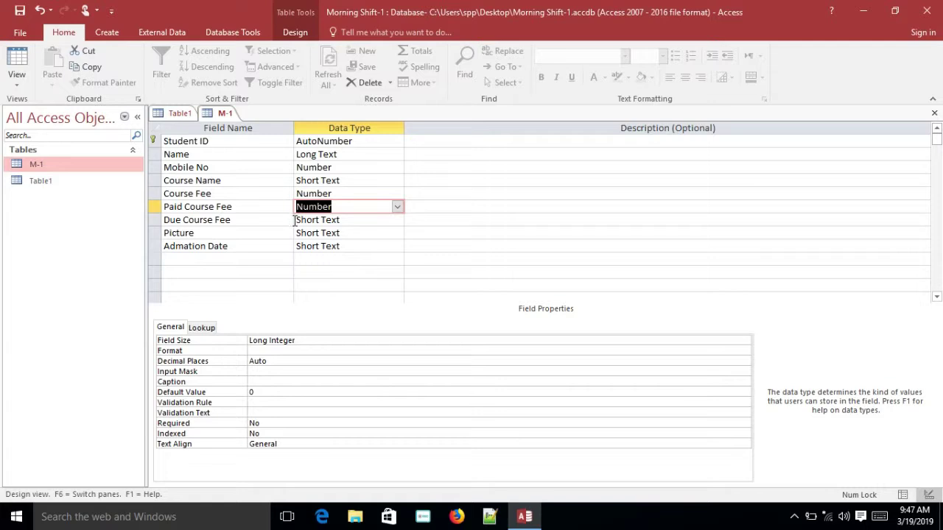
left_click(339, 220)
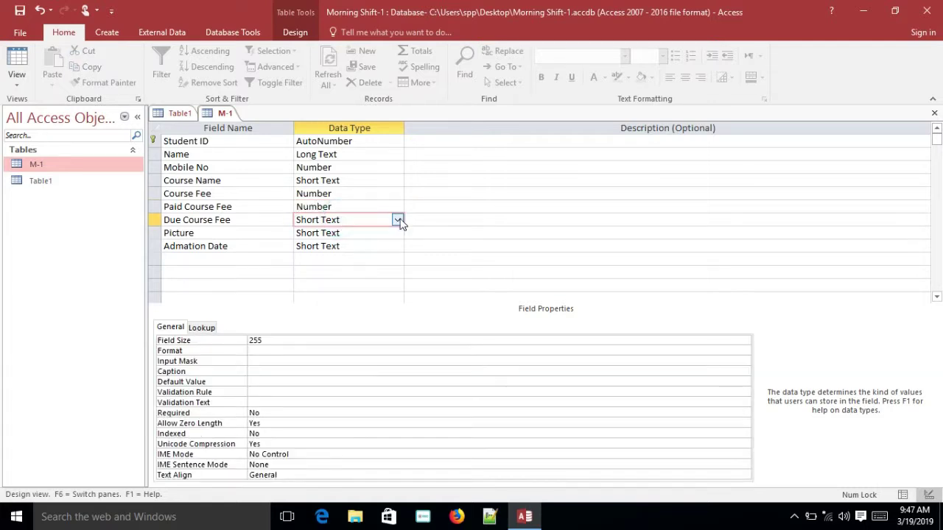
left_click(397, 220)
left_click(335, 262)
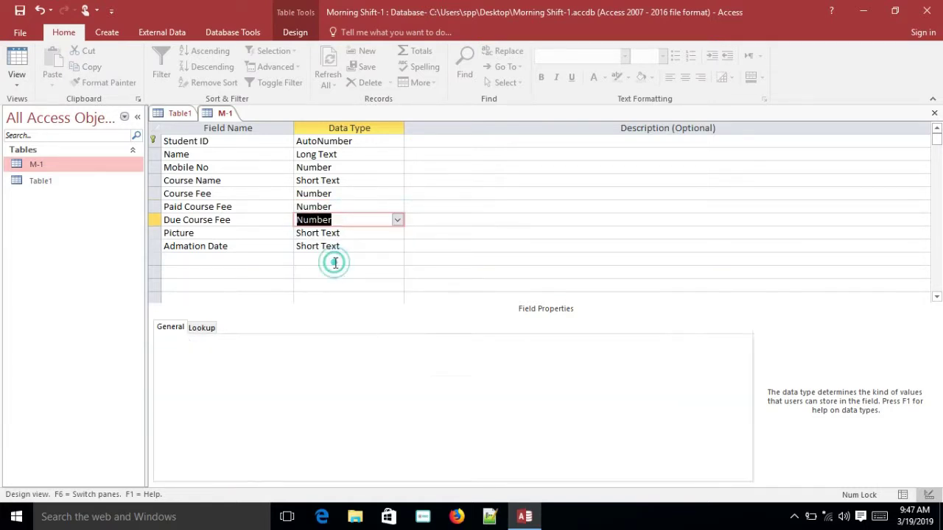
Make Picture an Attachment field and Admation Date a Date/Time field
left_click(363, 233)
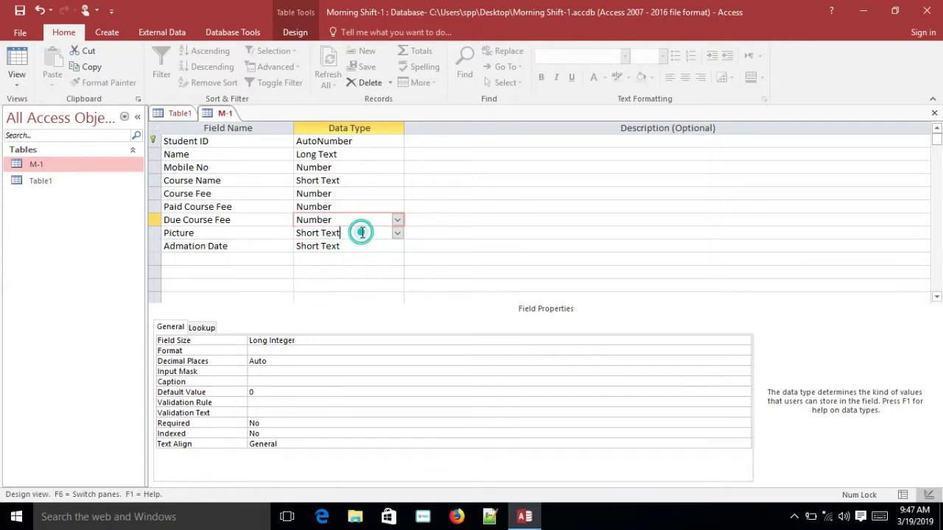
left_click(398, 233)
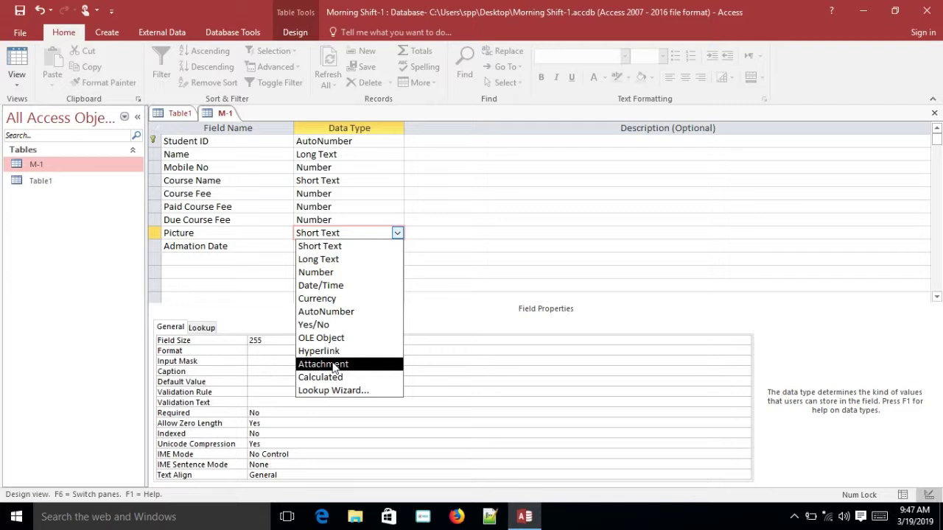
left_click(332, 365)
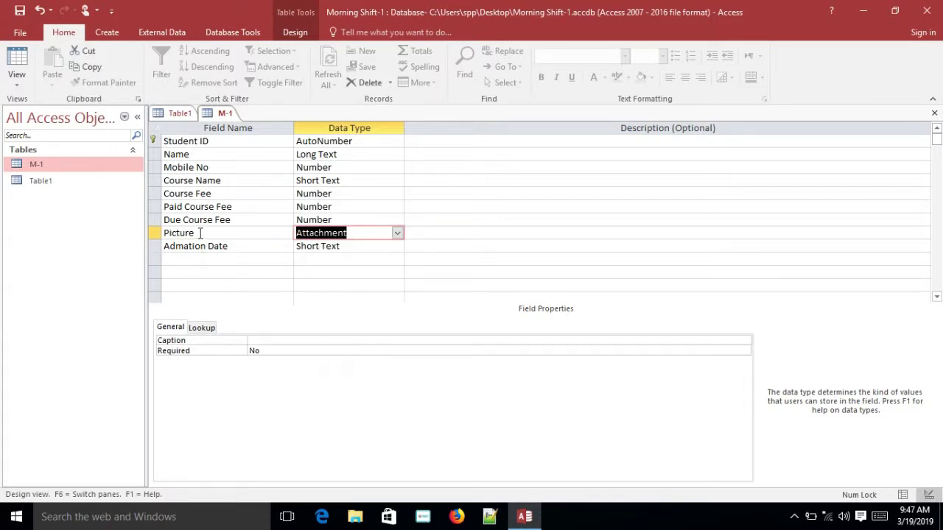
left_click(355, 247)
left_click(396, 248)
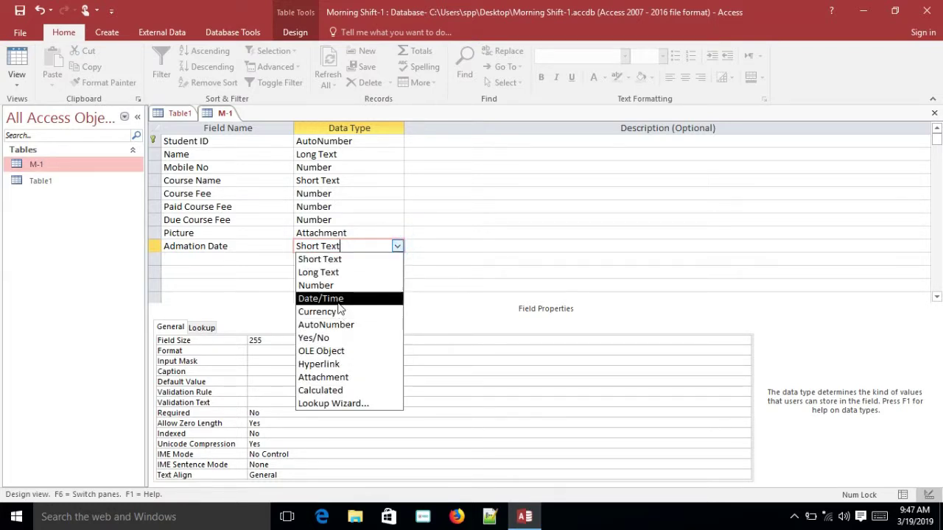
left_click(338, 302)
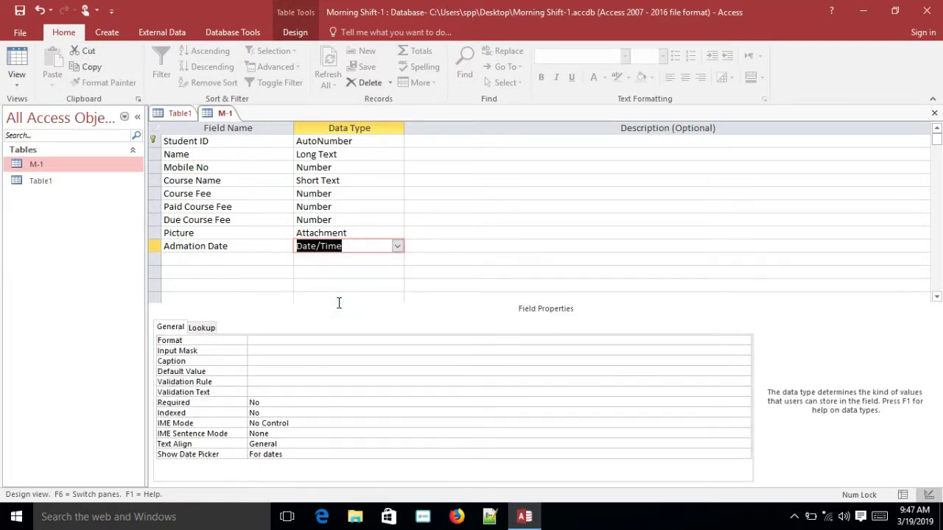
left_click(356, 230)
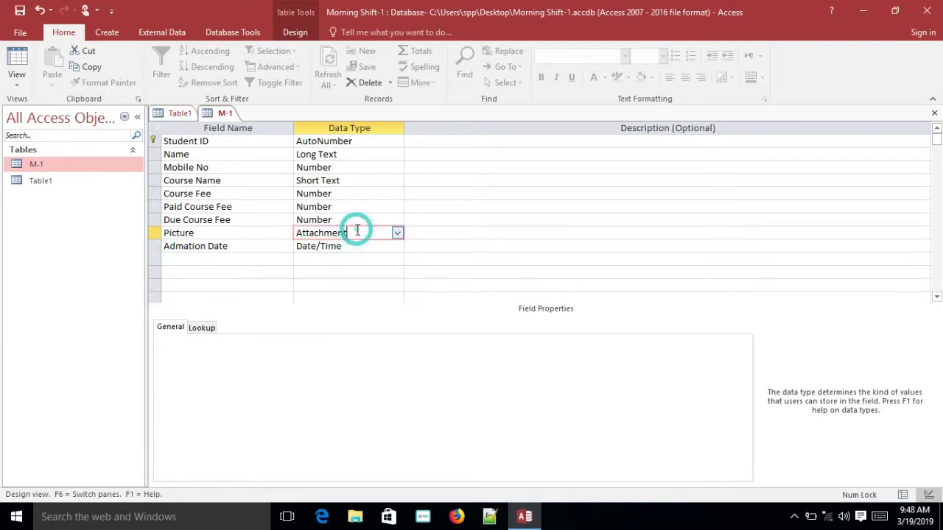
left_click(334, 192)
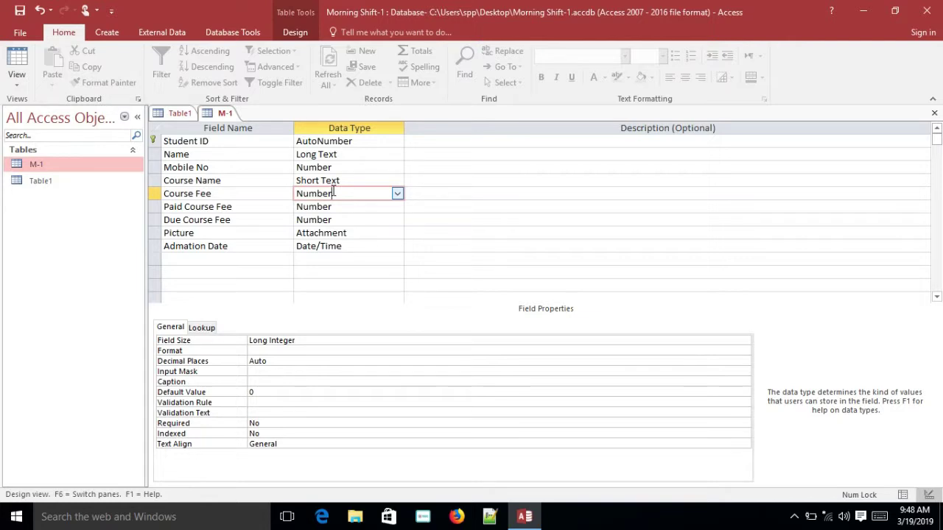
Keep Course Fee as Number and set its default value to 50000
left_click(397, 194)
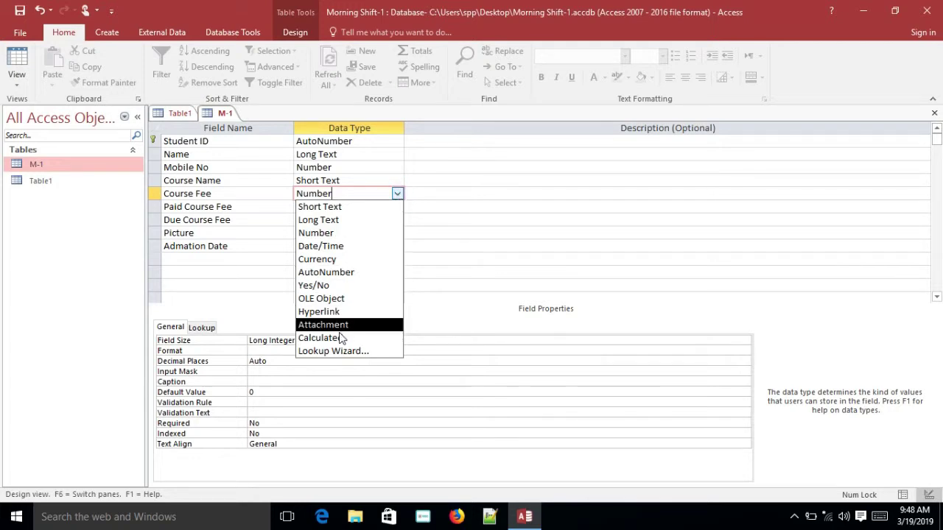
left_click(467, 247)
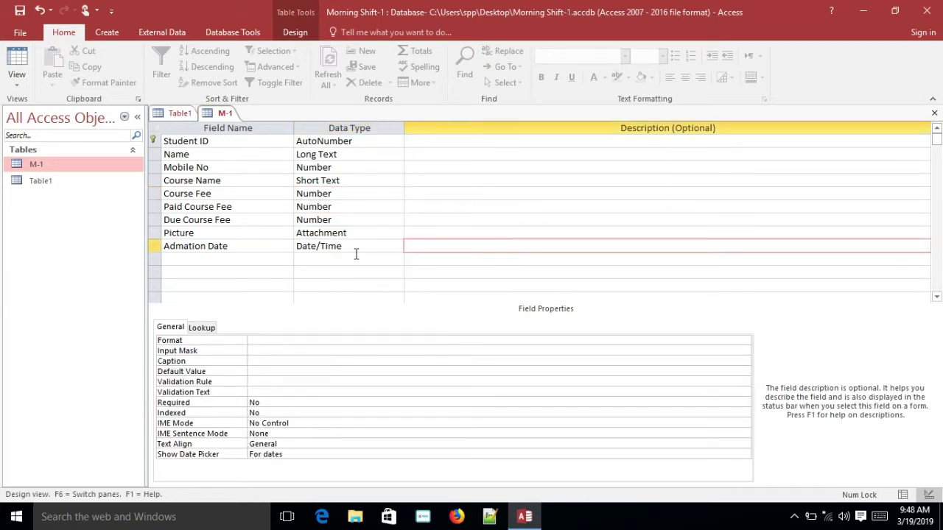
left_click(355, 194)
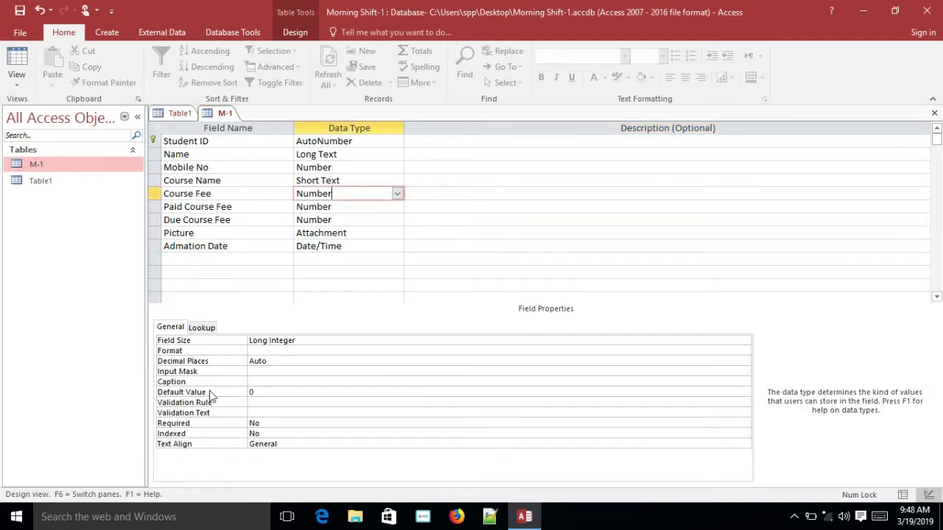
left_click(272, 392)
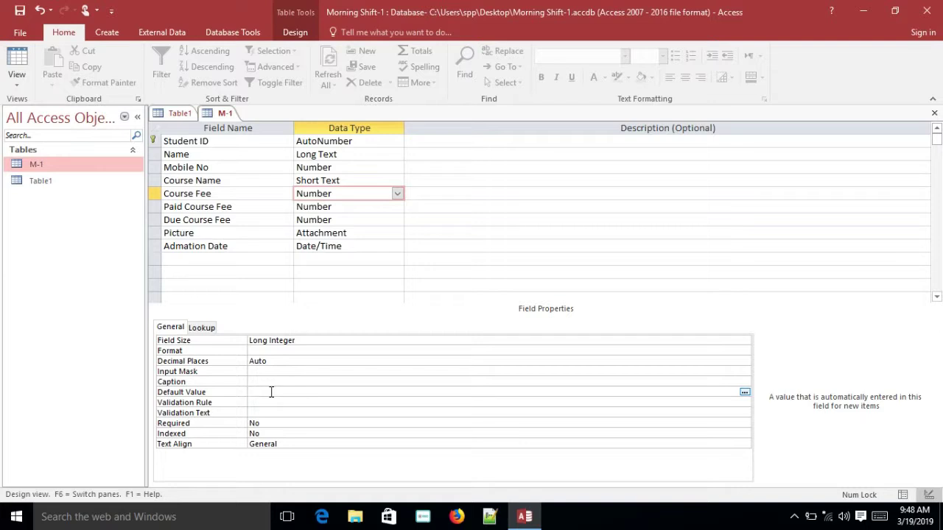
type("50000")
left_click(375, 272)
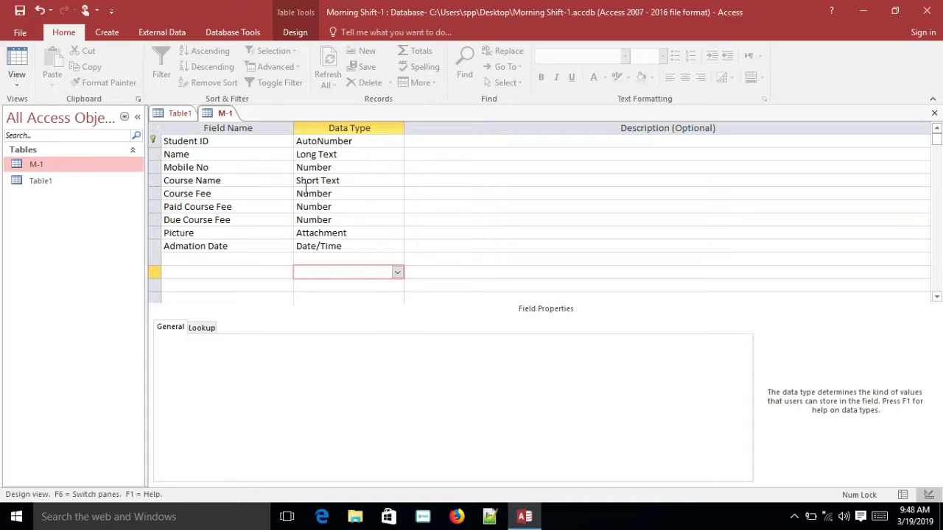
Start a Lookup Wizard on Course Name, choosing to type the values yourself
left_click(369, 180)
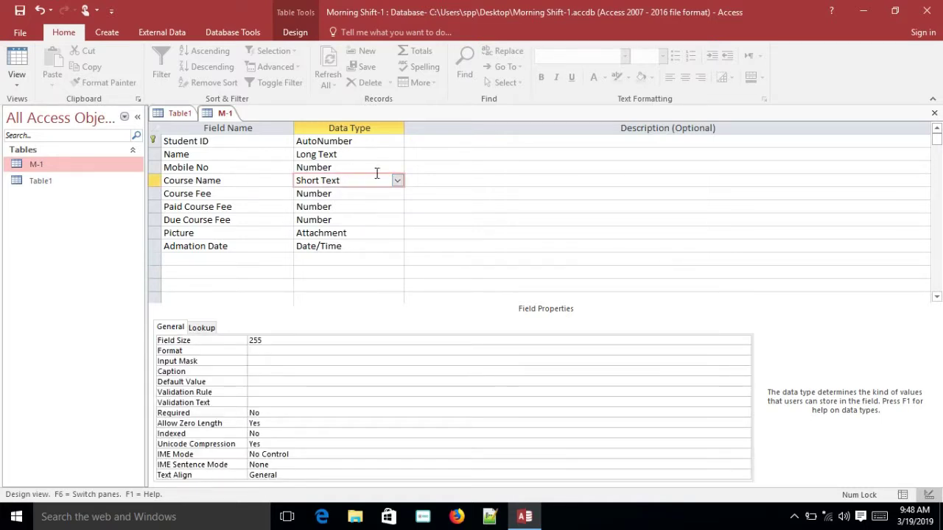
left_click(396, 181)
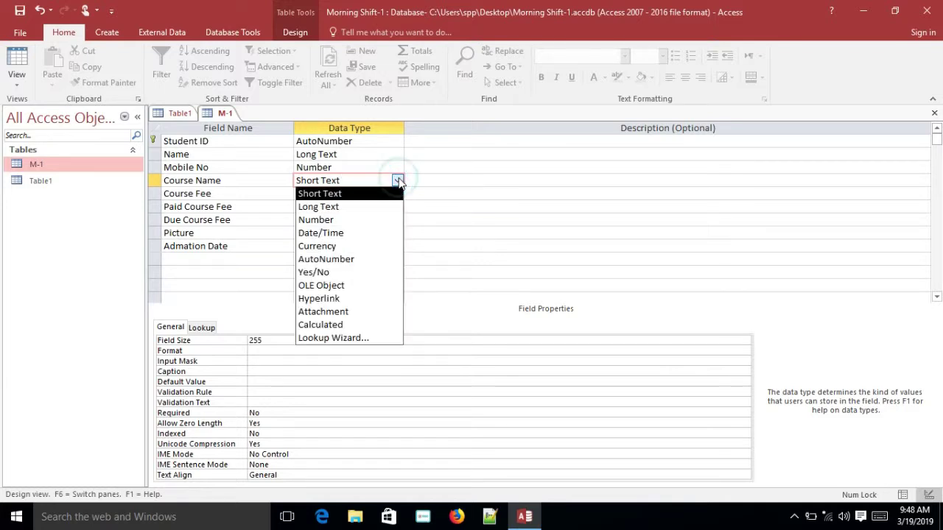
left_click(352, 340)
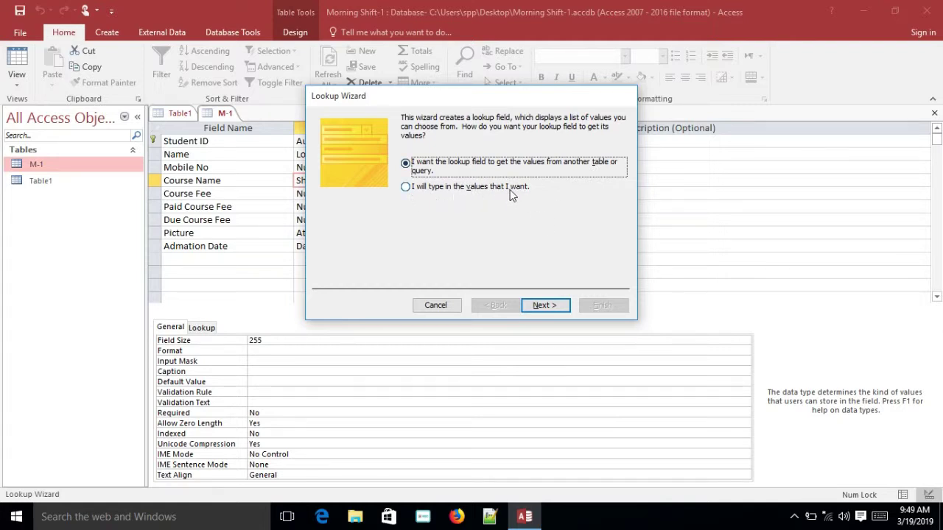
left_click(427, 189)
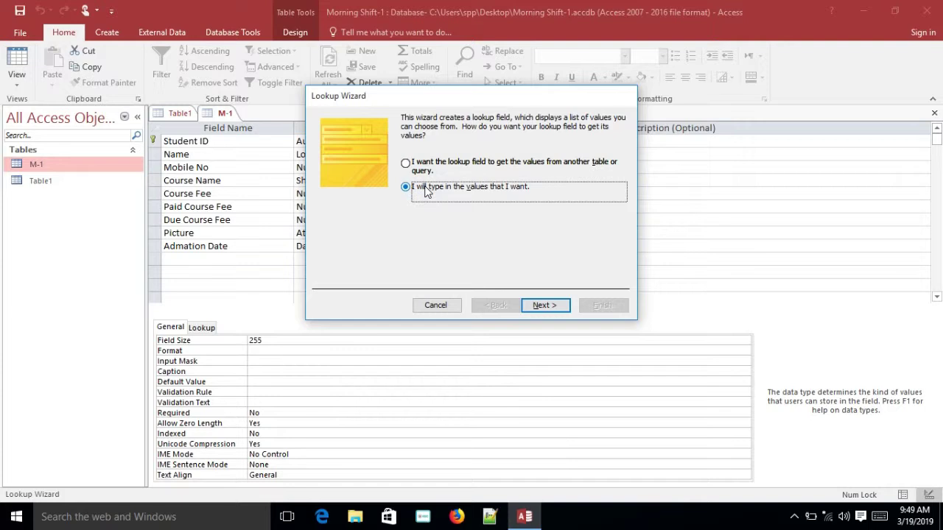
left_click(551, 304)
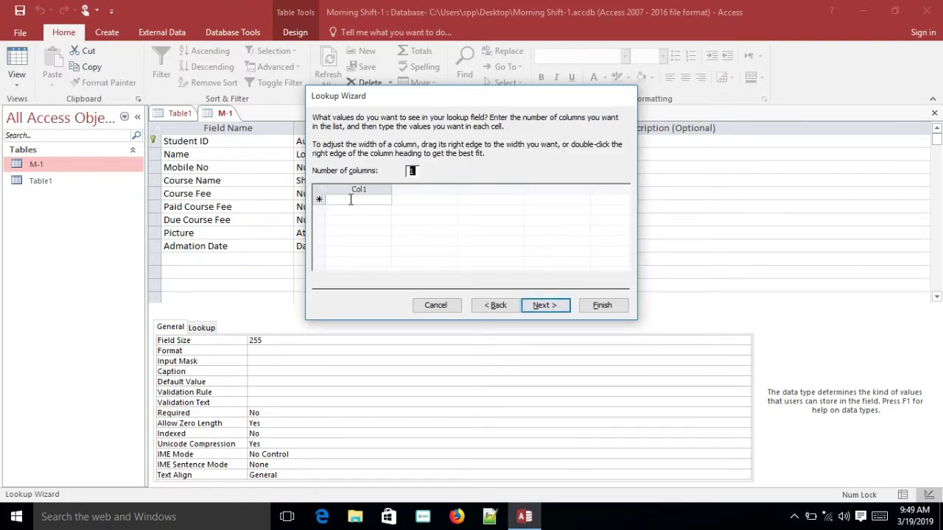
Enter IT Support Service, Office Applacitaion, Outsourching and Grapich Design as lookup values and finish
left_click(349, 199)
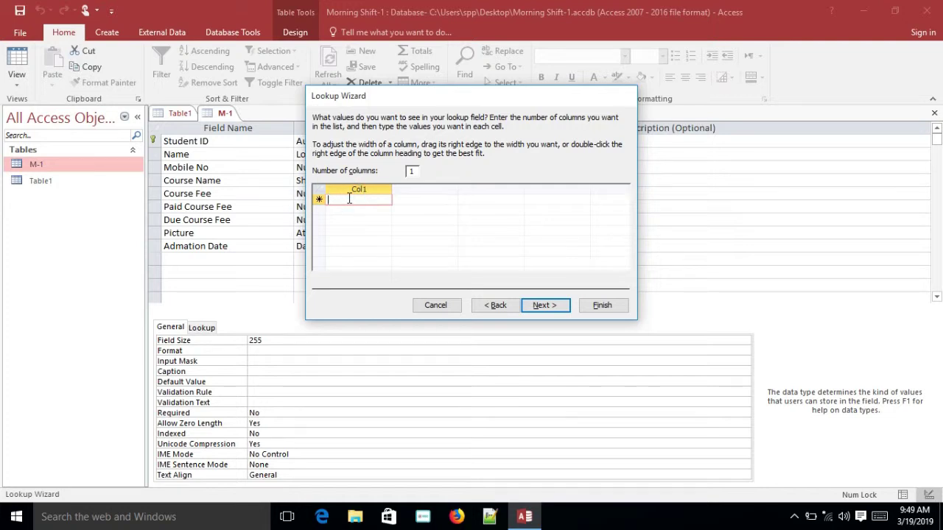
type("IT")
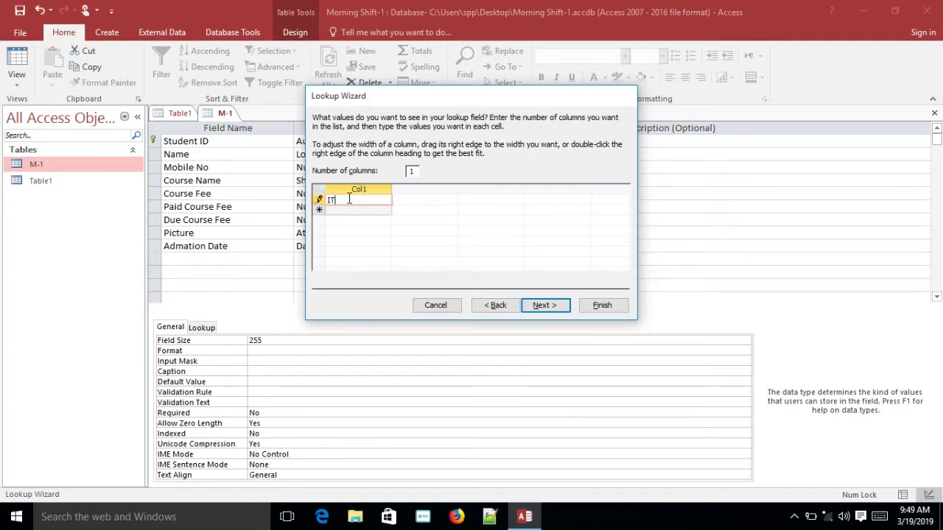
type(" Suppo")
type("rt Servi")
type("Office Ap")
type("placi")
type("taion")
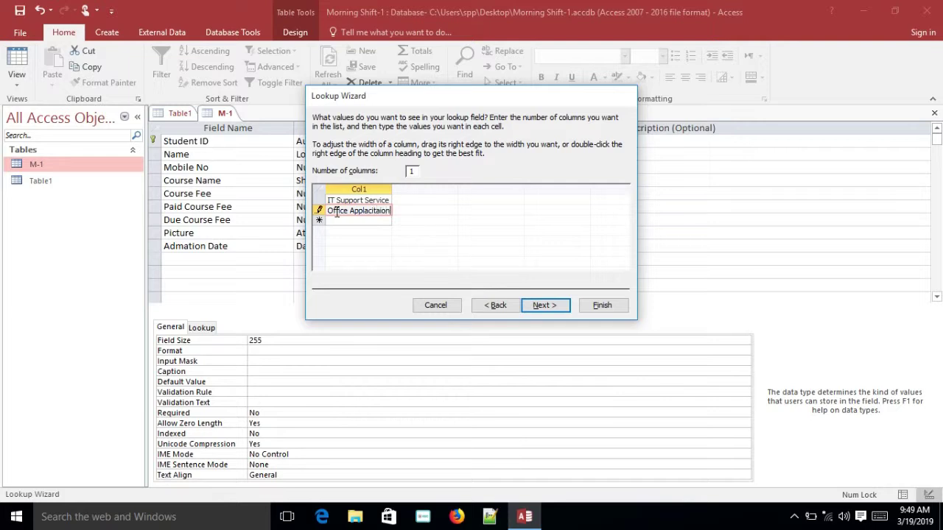
left_click(338, 220)
type("Outso")
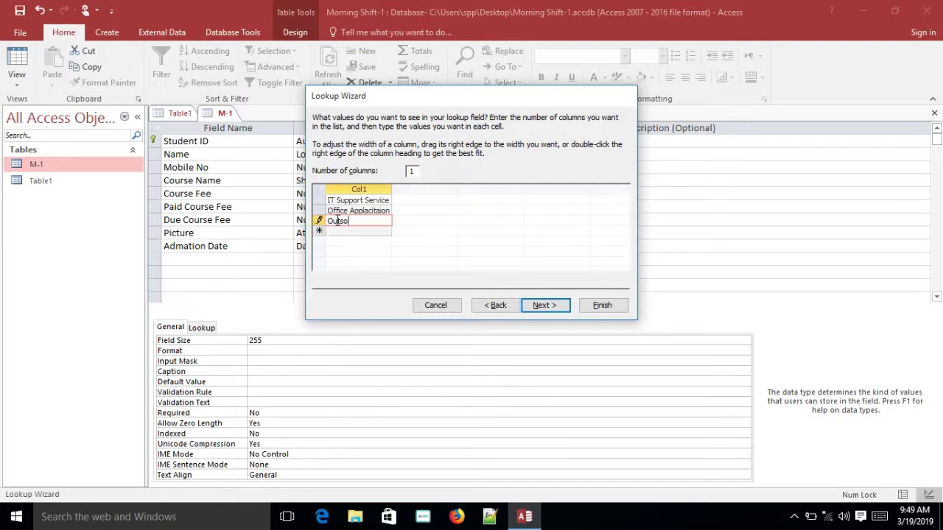
type("urching")
left_click(342, 232)
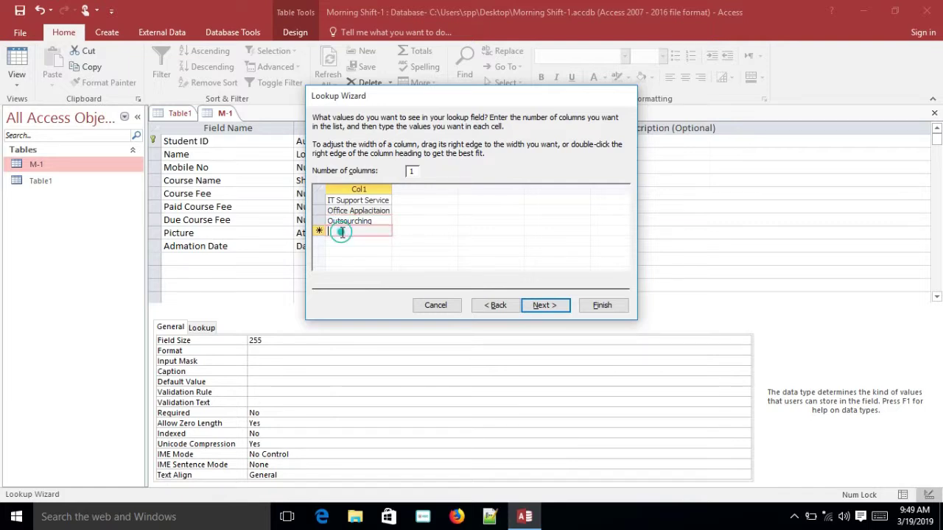
type("Grapich D")
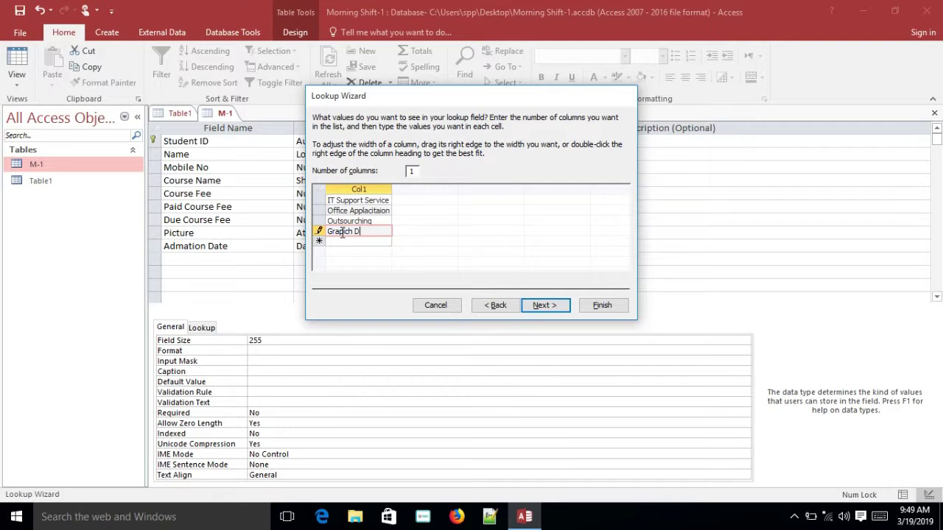
type("phic Design")
left_click(548, 306)
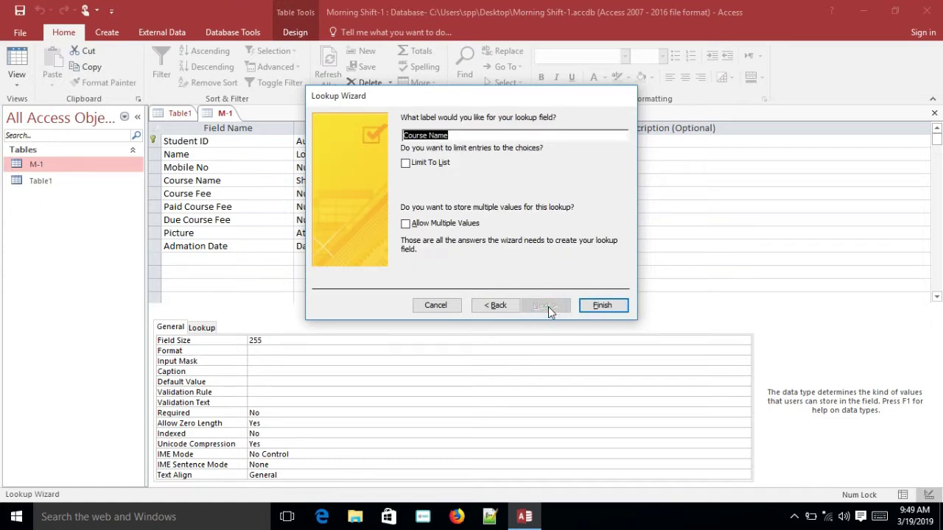
left_click(602, 307)
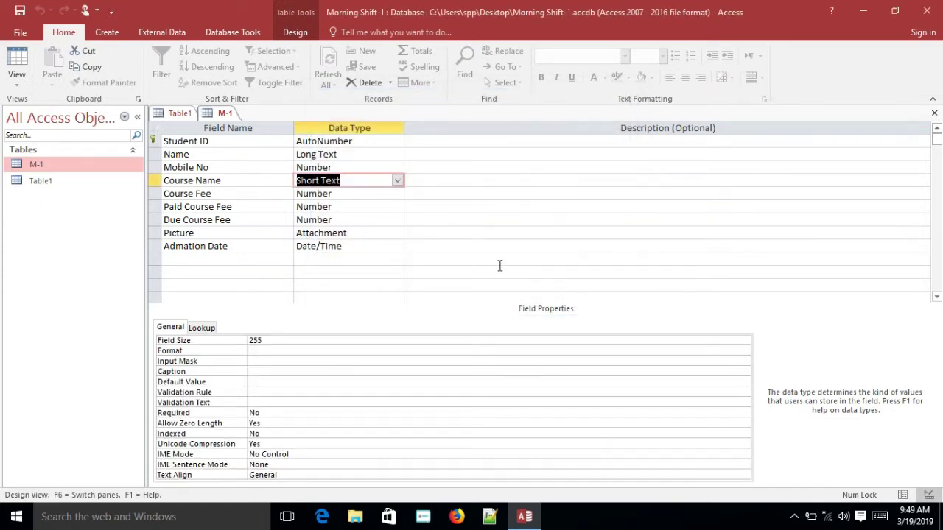
Review the fee, Picture and Admation Date fields, then close M-1's design, saving the changes
left_click(344, 272)
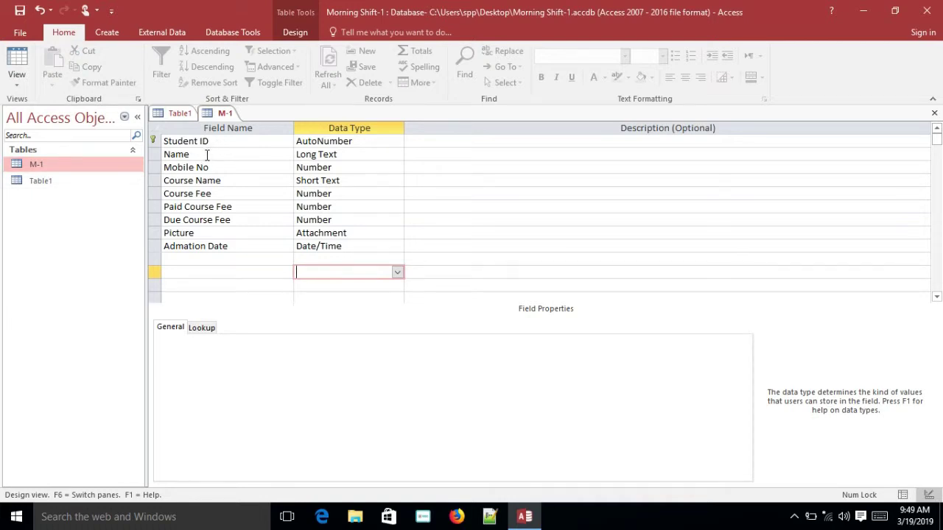
left_click(221, 193)
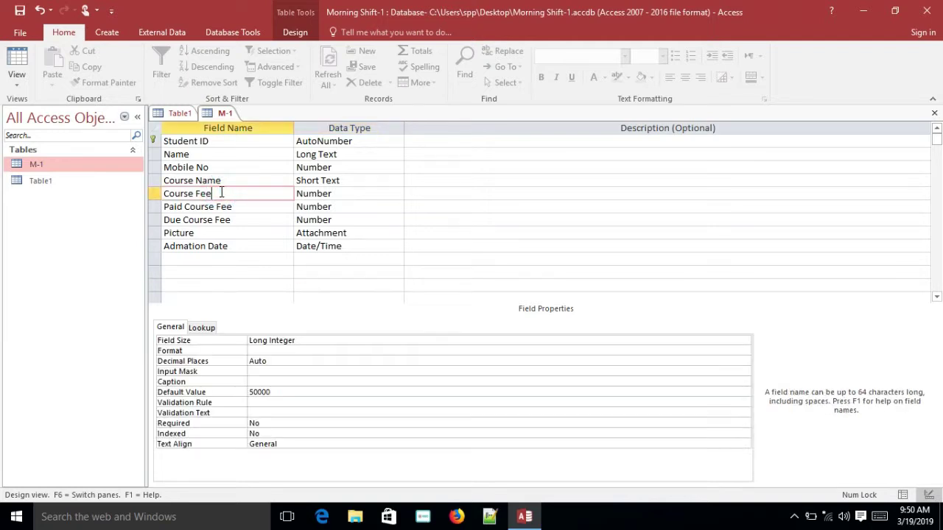
left_click(237, 207)
left_click(238, 218)
left_click(242, 232)
left_click(244, 246)
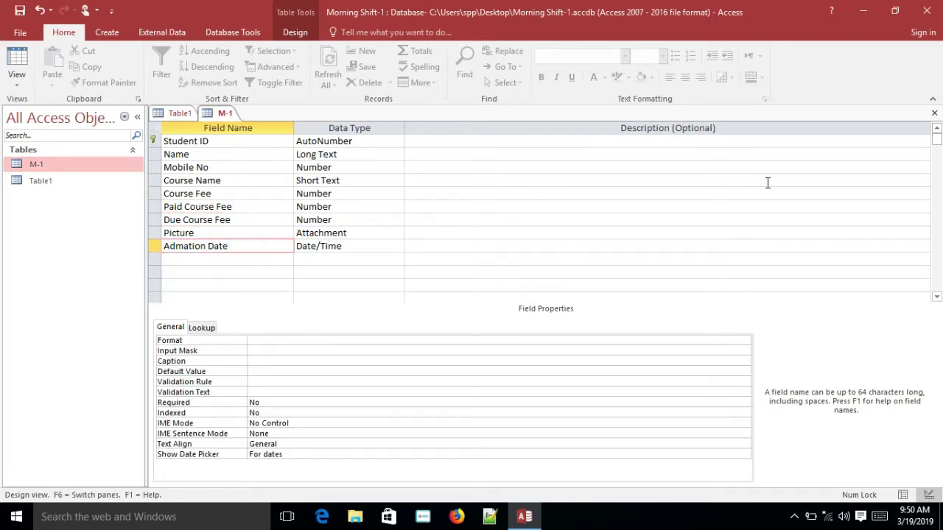
left_click(934, 113)
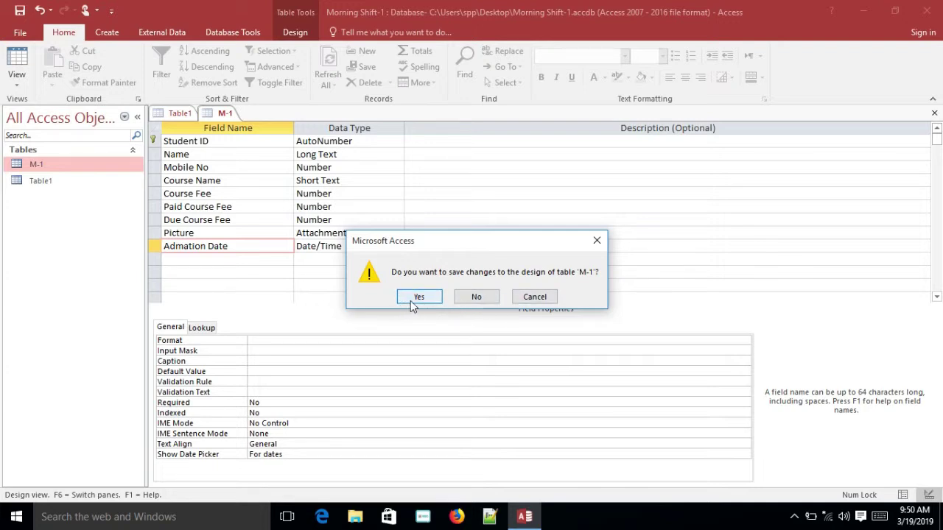
left_click(412, 297)
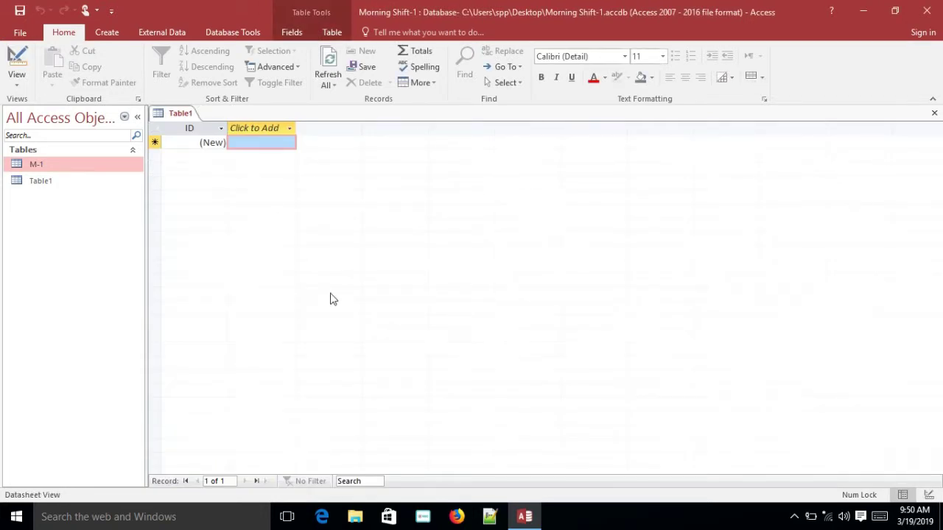
Try switching Table1 to Design View, then cancel its Save As prompt
left_click(54, 164)
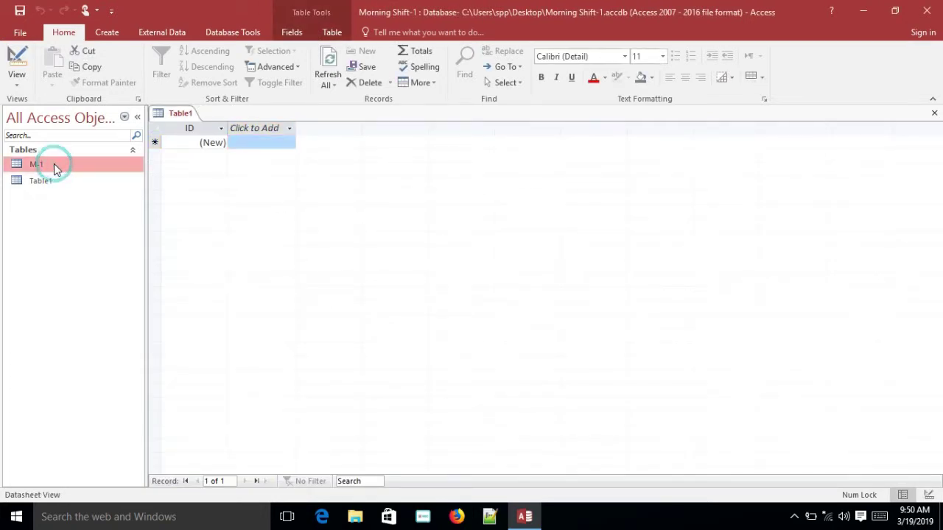
left_click(19, 87)
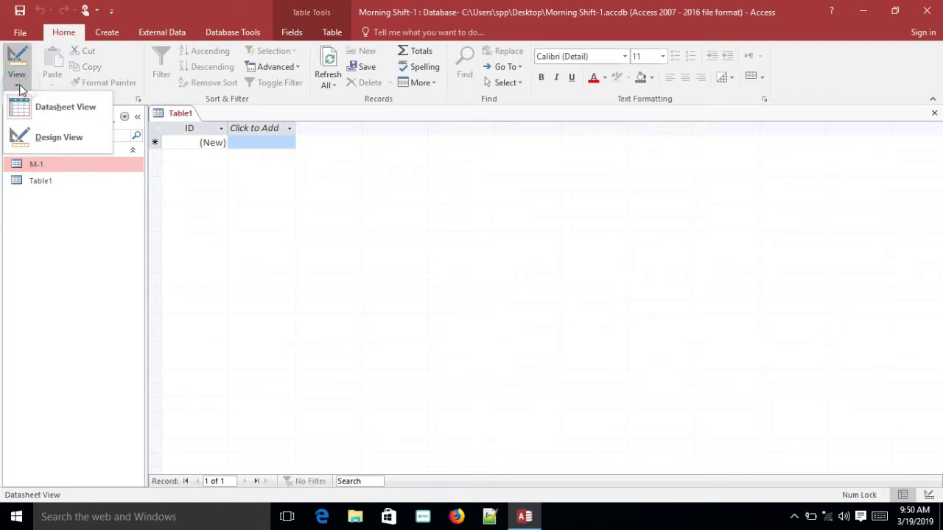
left_click(67, 138)
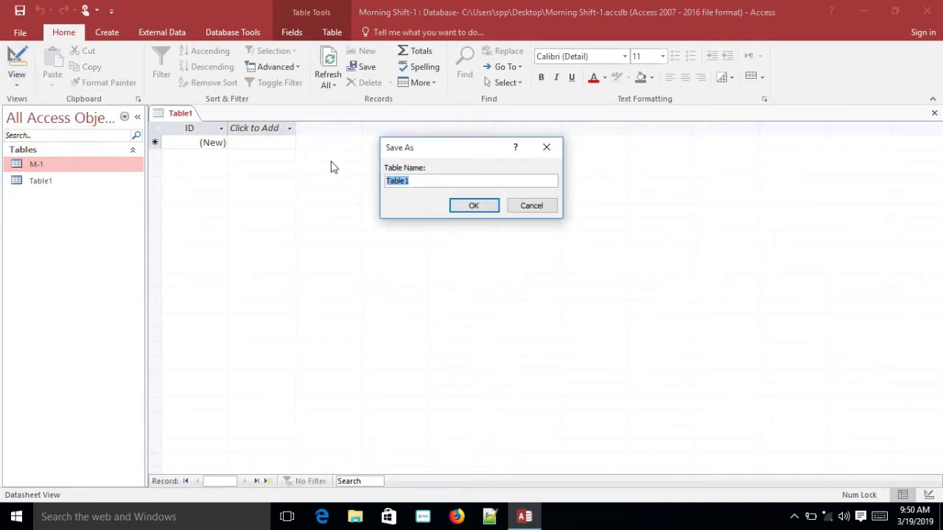
left_click(532, 206)
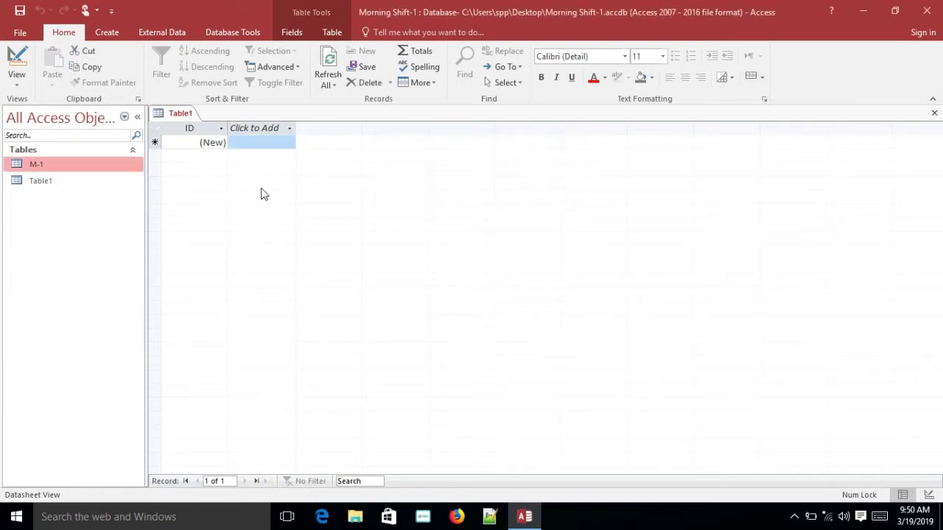
Open M-1 as a datasheet and put the cursor in the new record's Name cell
double_click(84, 170)
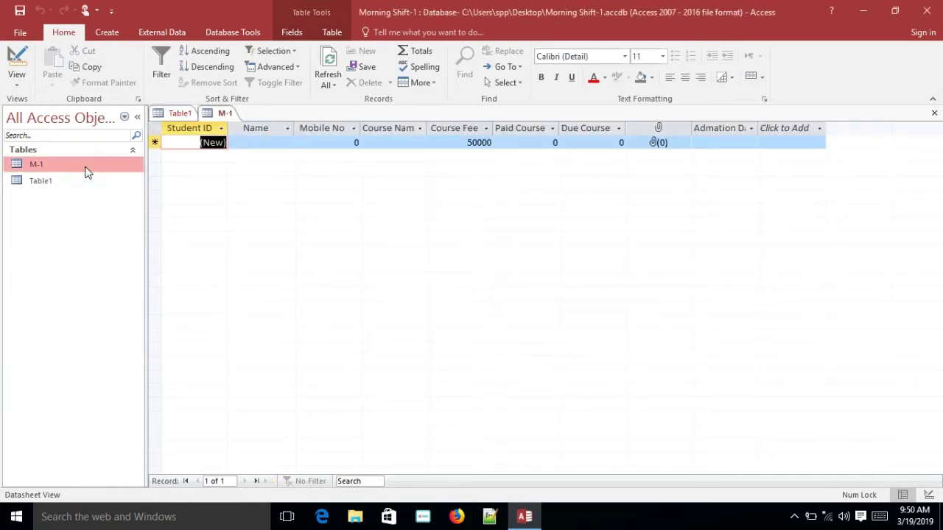
left_click(391, 220)
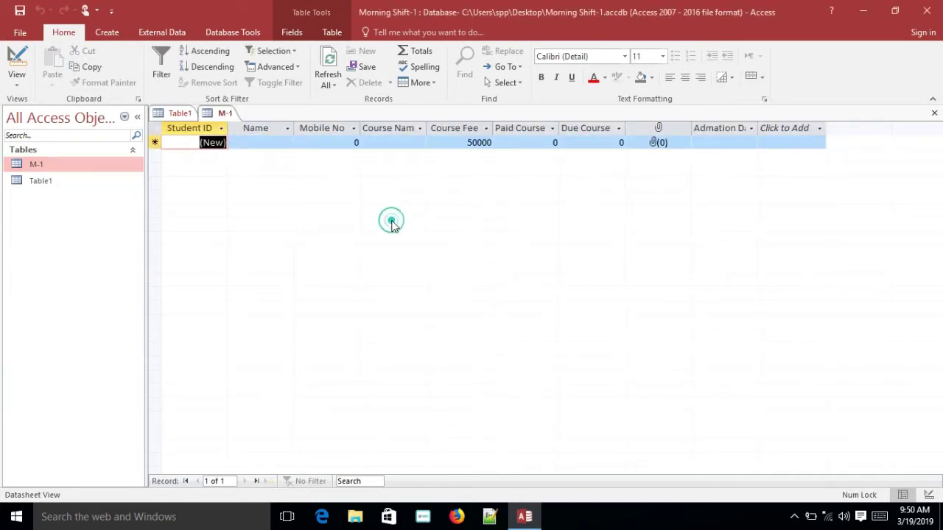
left_click(261, 142)
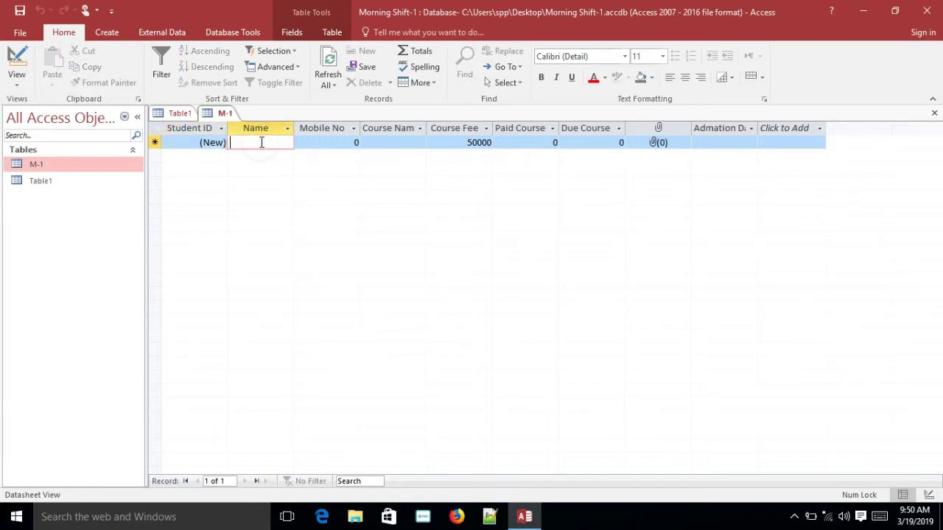
Enter the student's name and mobile number, and choose Grapich Design as the course
type("i")
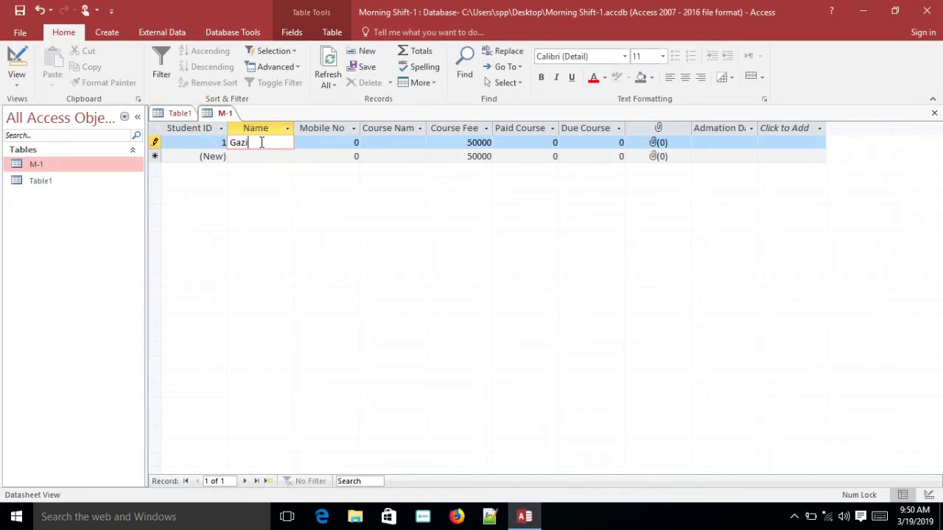
left_click(332, 140)
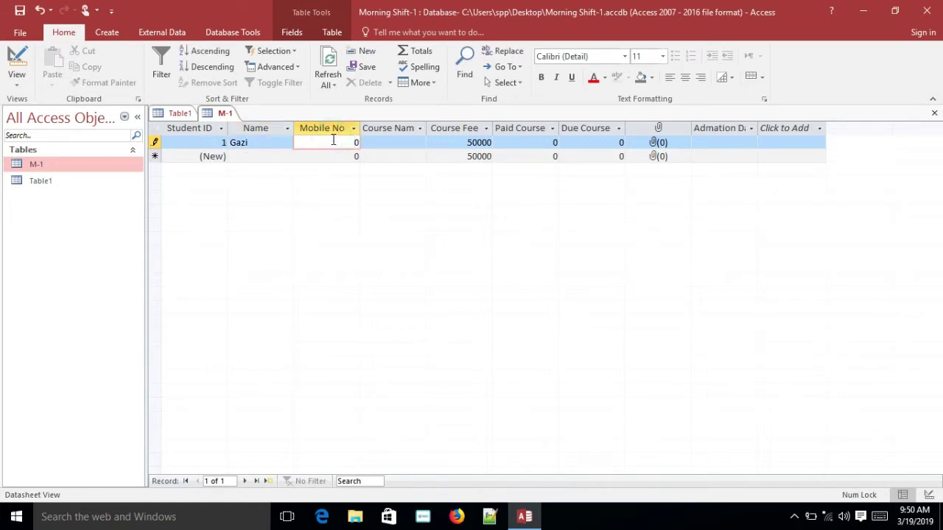
left_click(400, 144)
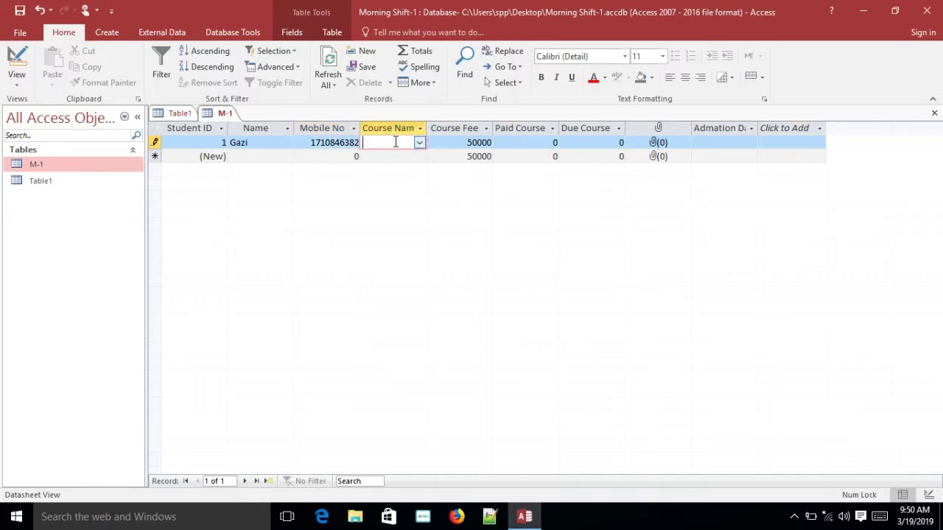
left_click(419, 143)
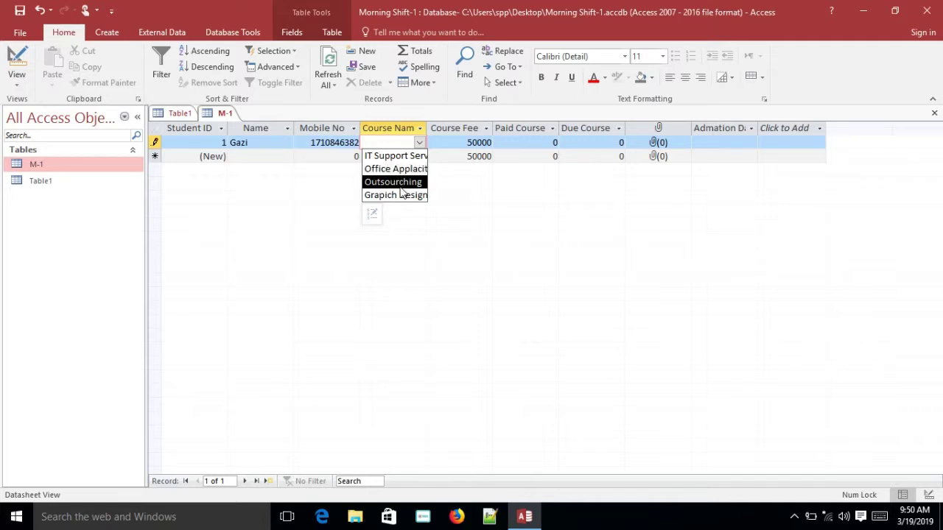
left_click(400, 195)
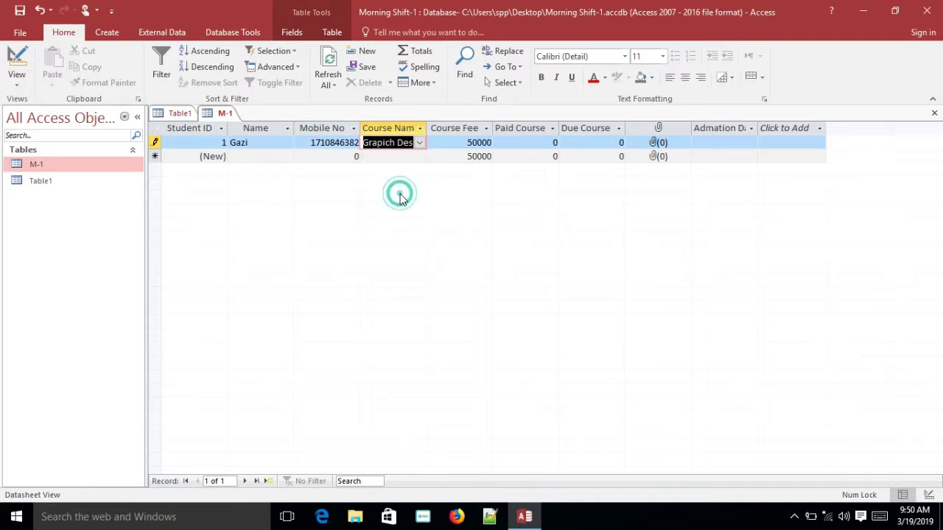
Check record 1's Course Fee, Paid Course and Due Course cells, then select M-1 in the Navigation Pane
left_click(473, 144)
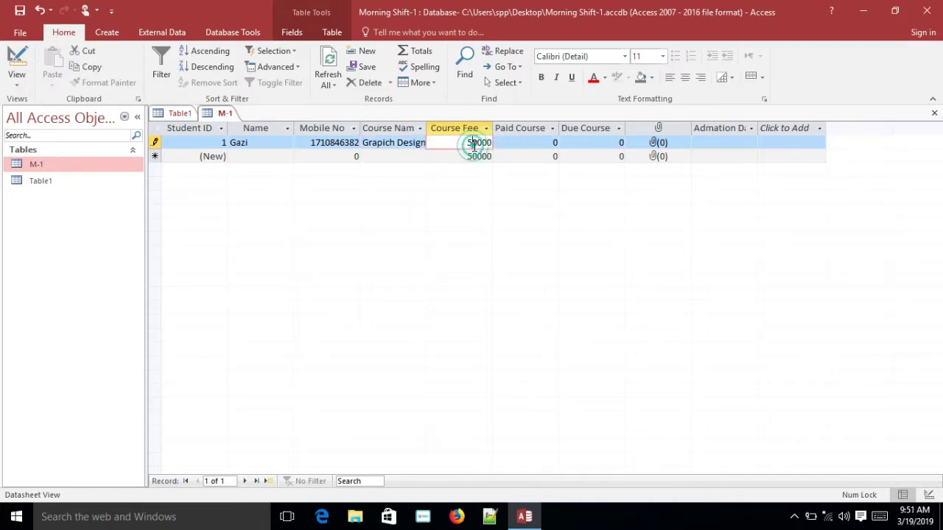
left_click(529, 143)
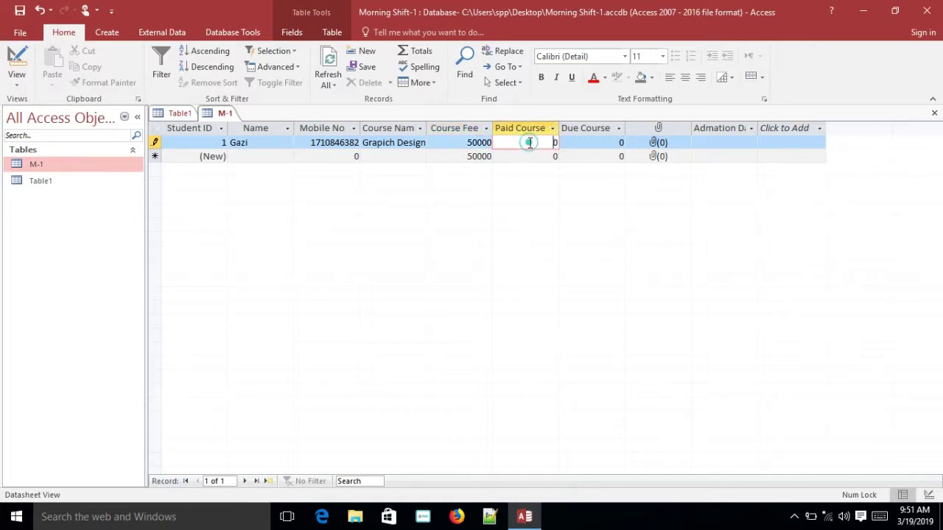
left_click(588, 142)
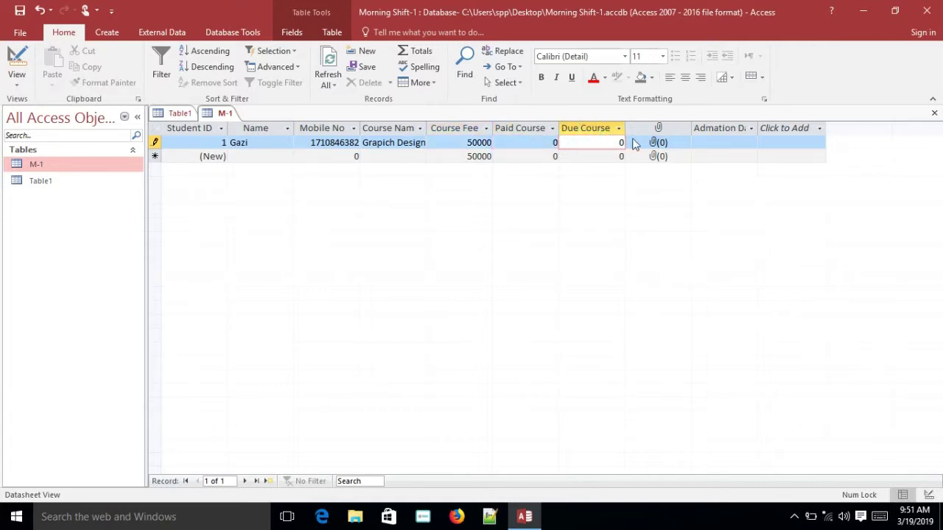
left_click(658, 142)
left_click(418, 209)
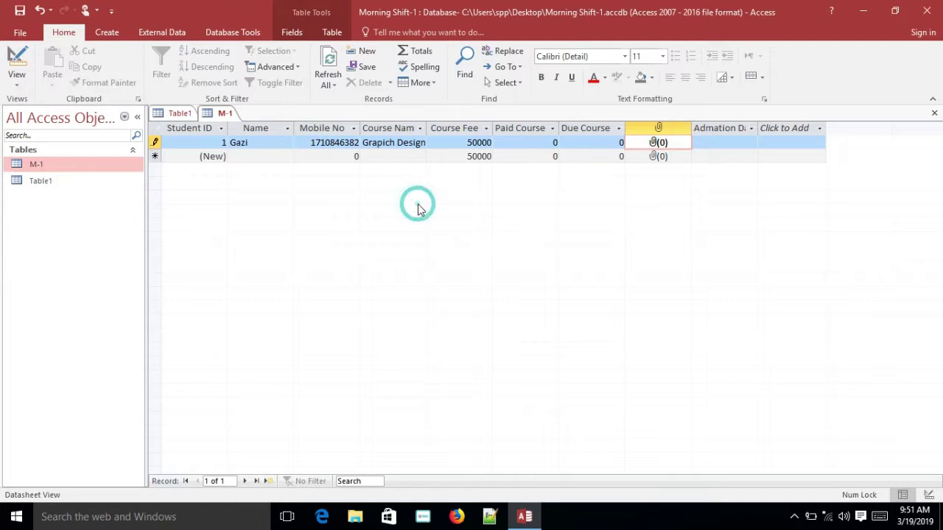
left_click(472, 142)
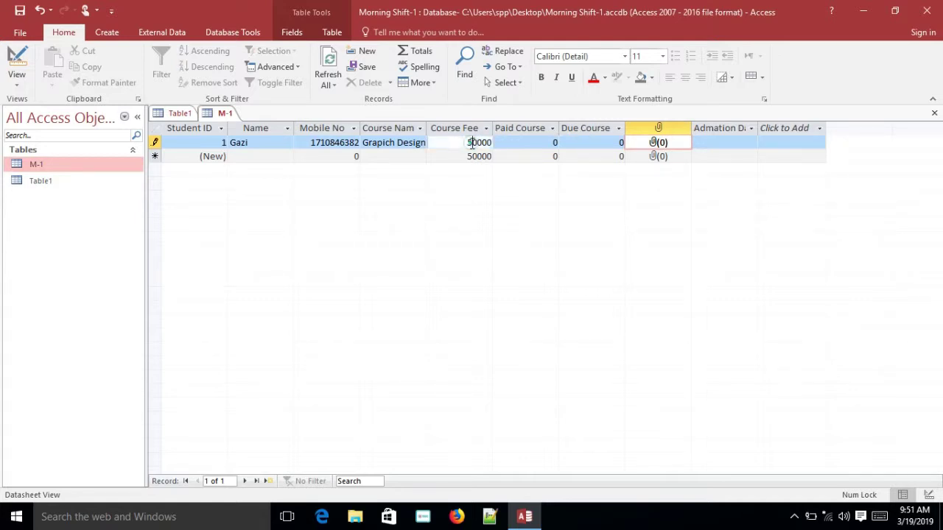
left_click(521, 142)
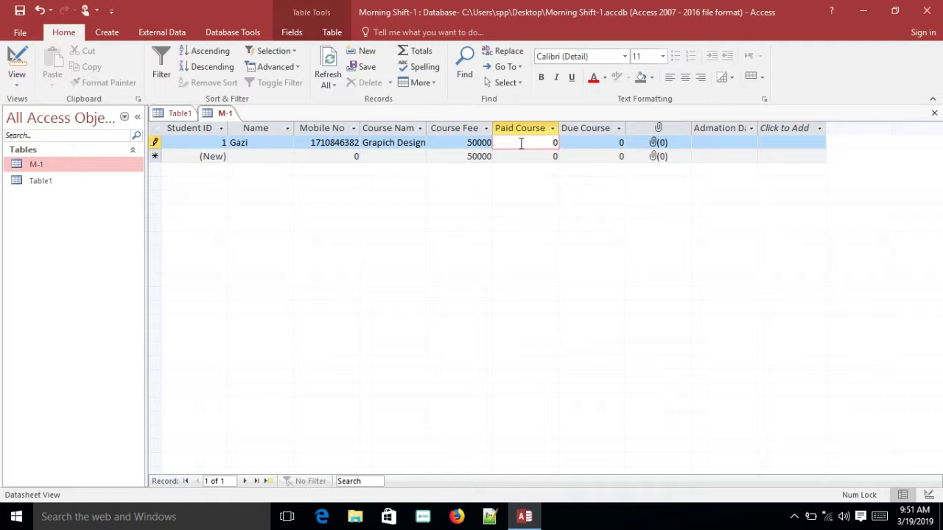
left_click(586, 143)
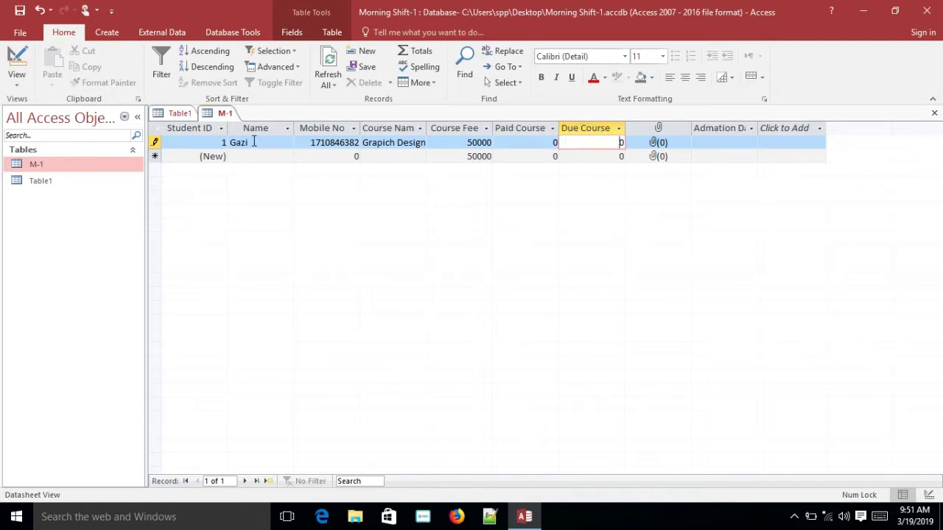
left_click(93, 165)
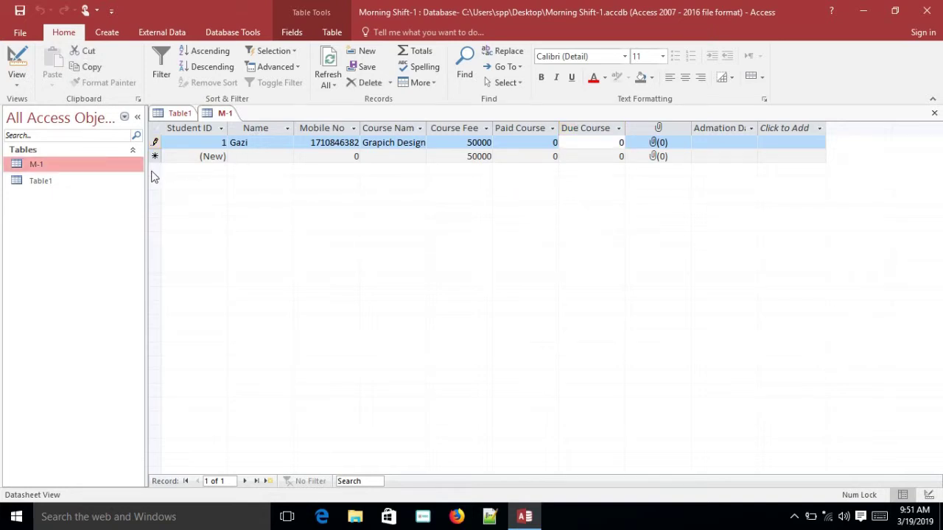
Open the M-1 table in Design View and change Due Course Fee's data type to Calculated
right_click(109, 164)
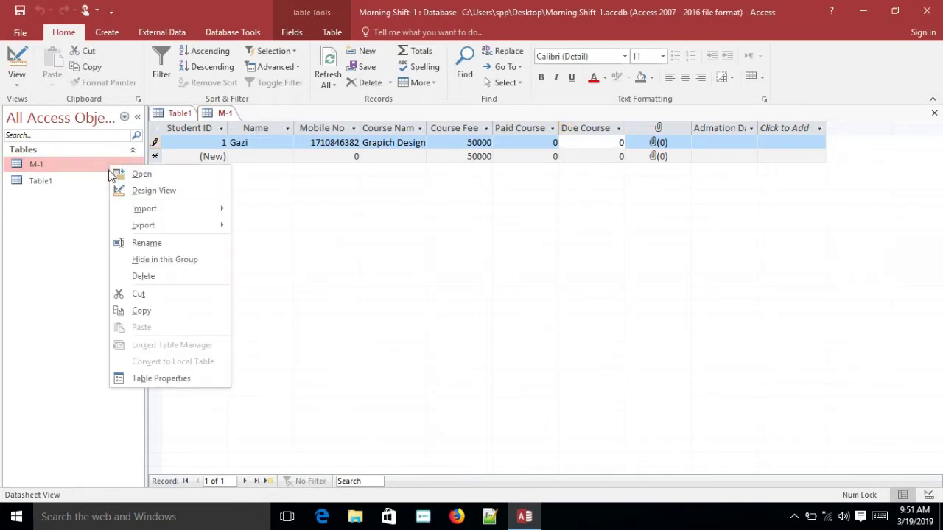
left_click(152, 191)
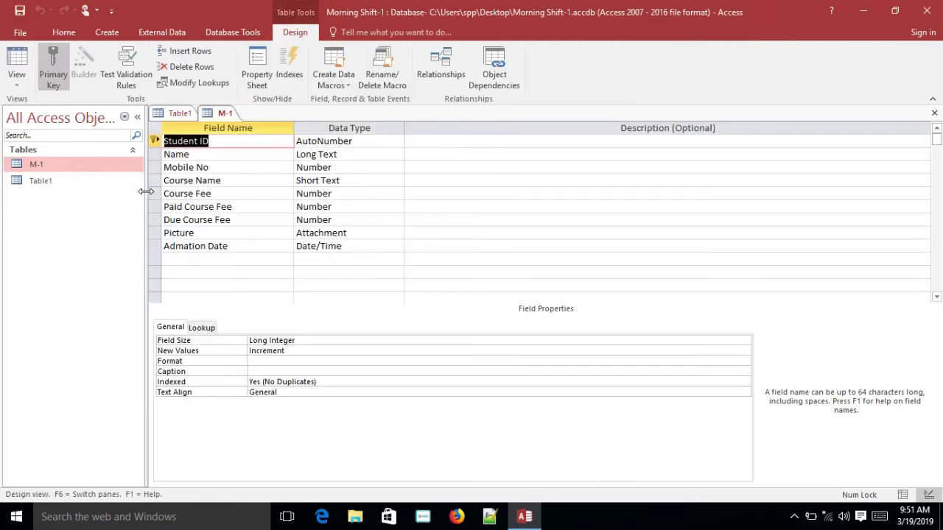
left_click(344, 220)
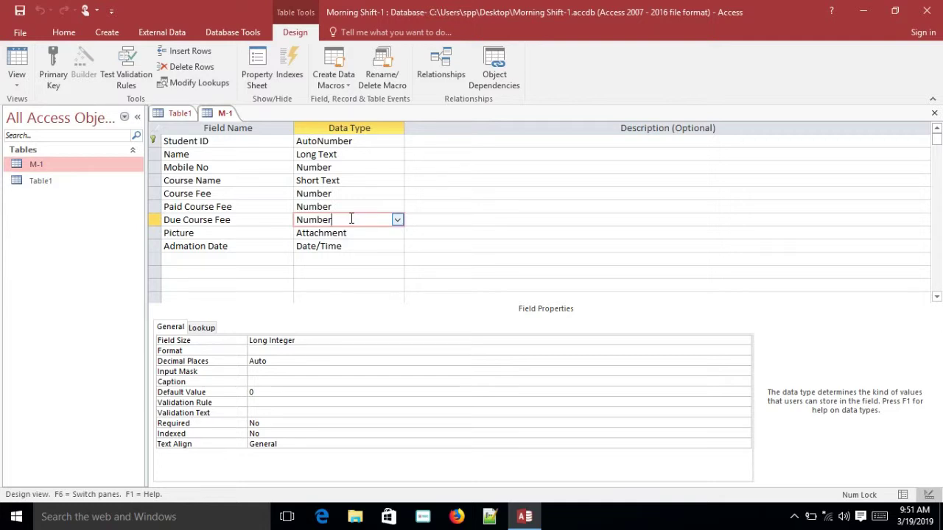
left_click(397, 221)
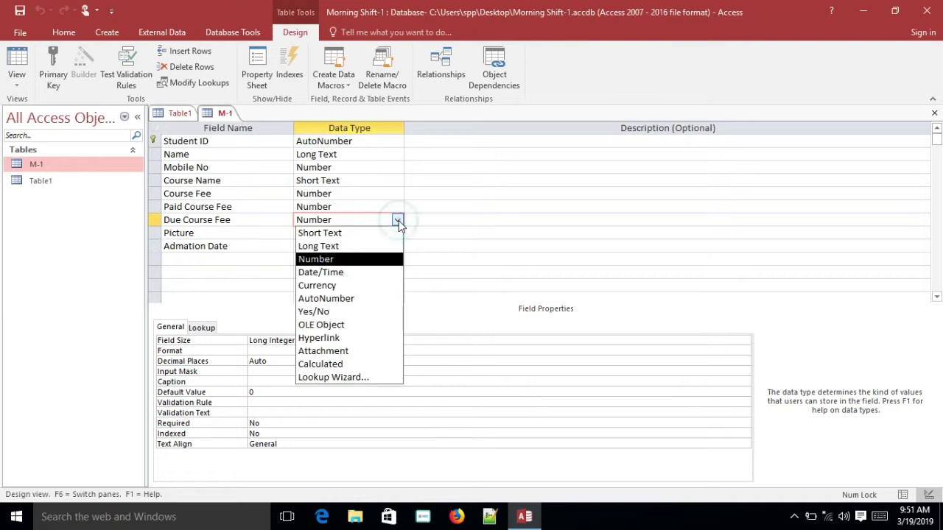
left_click(341, 364)
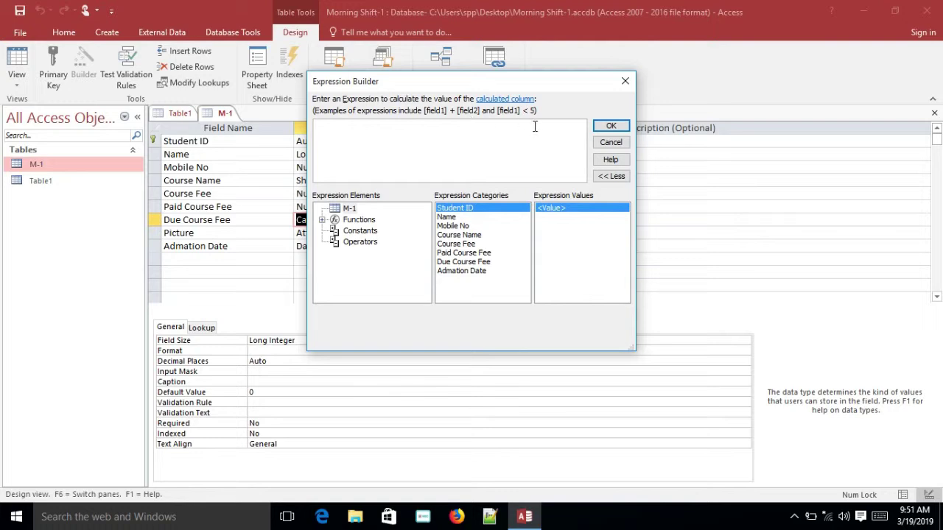
Enter the expression [Course fee]-[paid course fee] for Due Course Fee and confirm it
type("[Course")
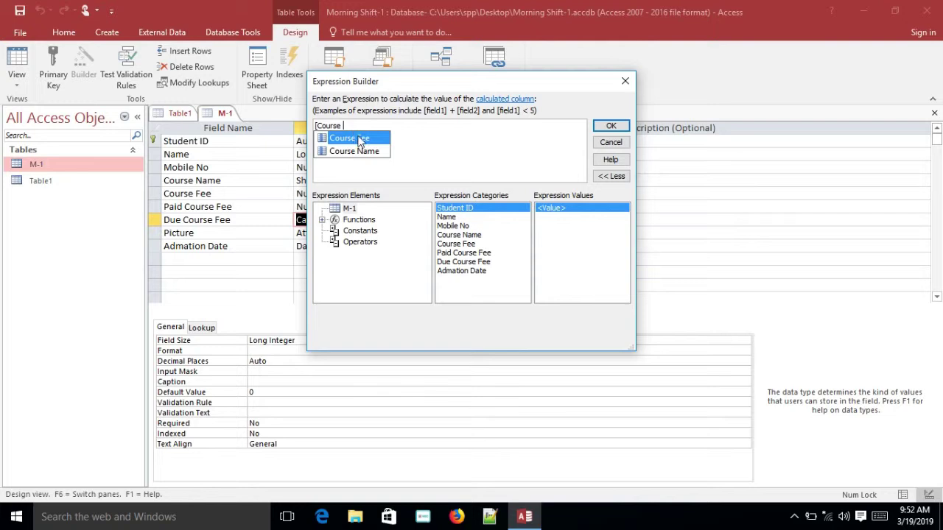
left_click(361, 141)
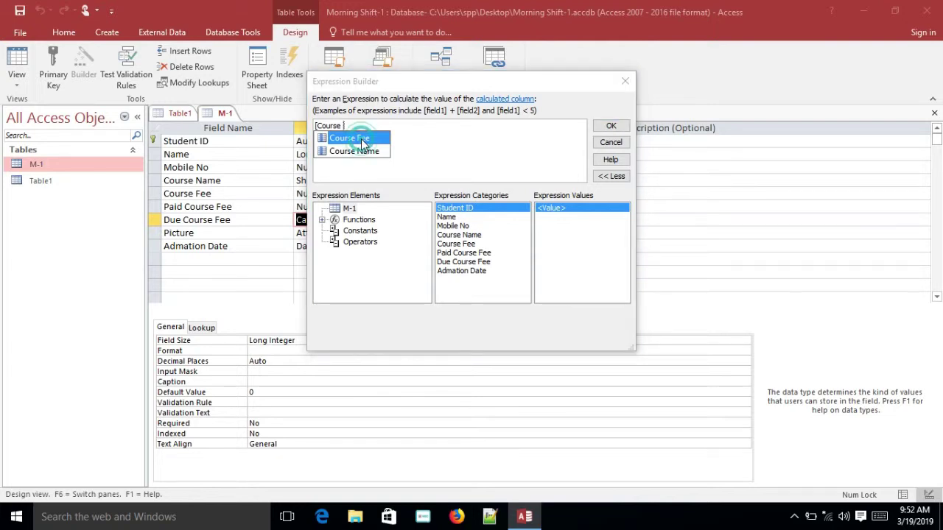
left_click(351, 127)
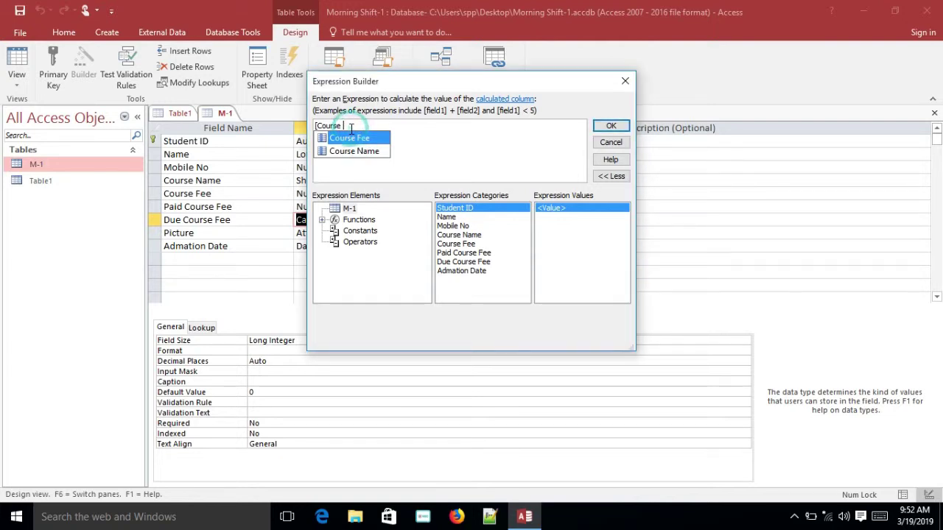
type("fee")
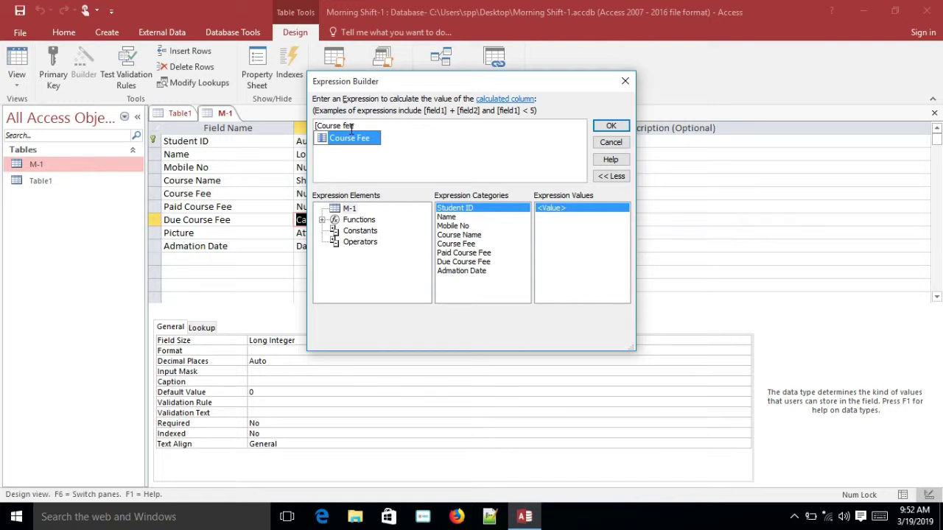
type("]")
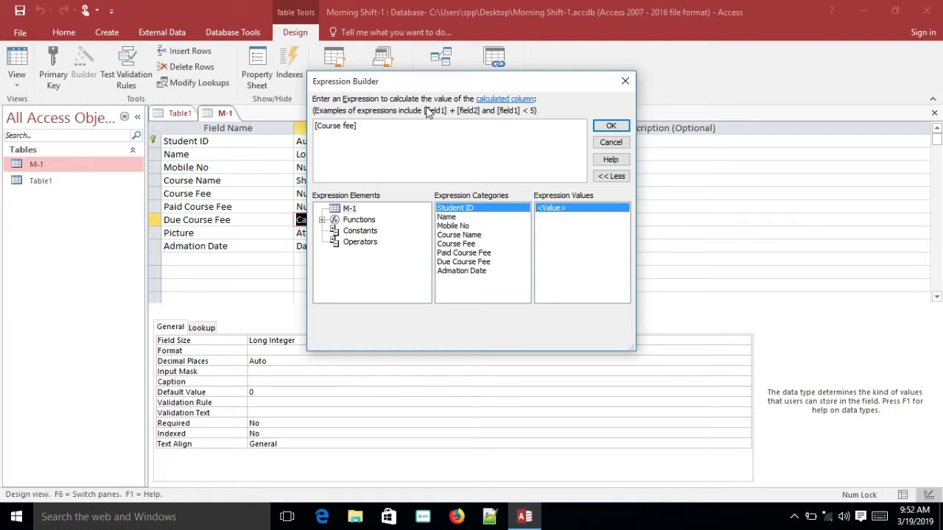
type("fee]-[paid")
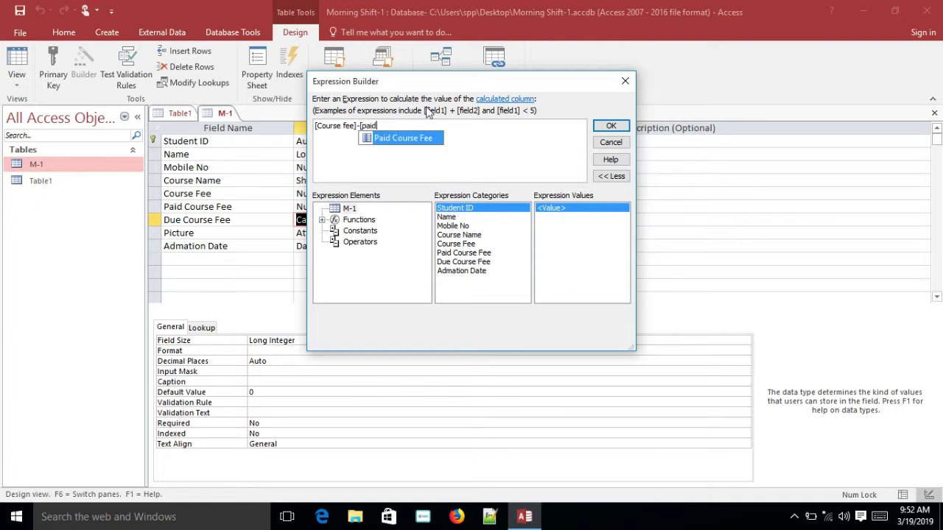
type(" course fee]")
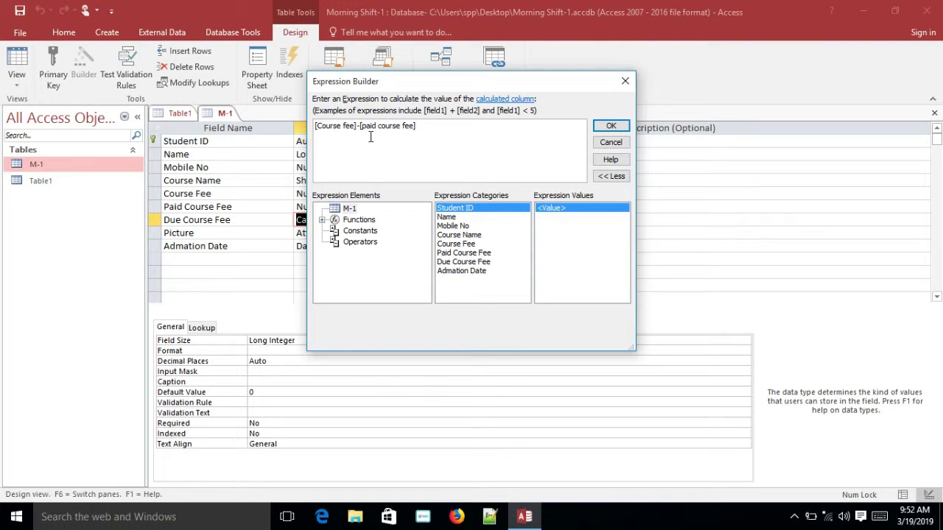
left_click(620, 126)
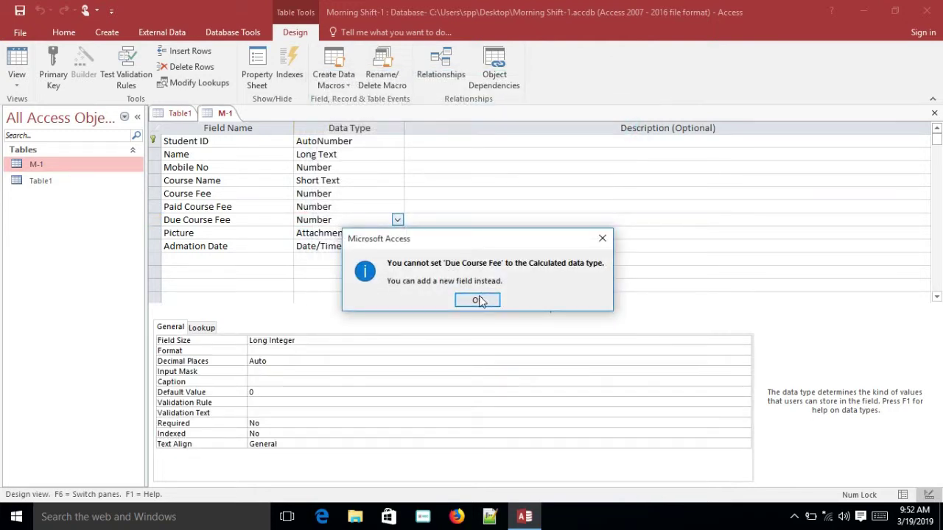
left_click(477, 301)
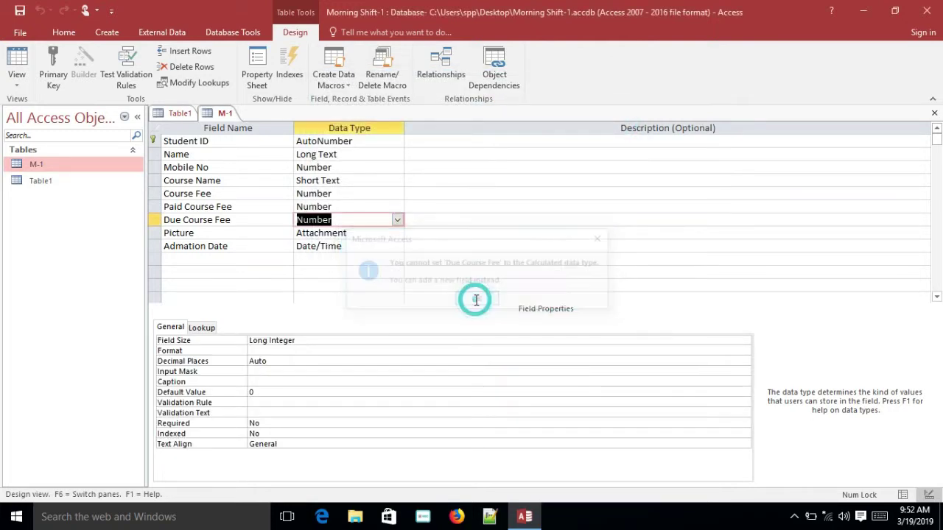
left_click(353, 258)
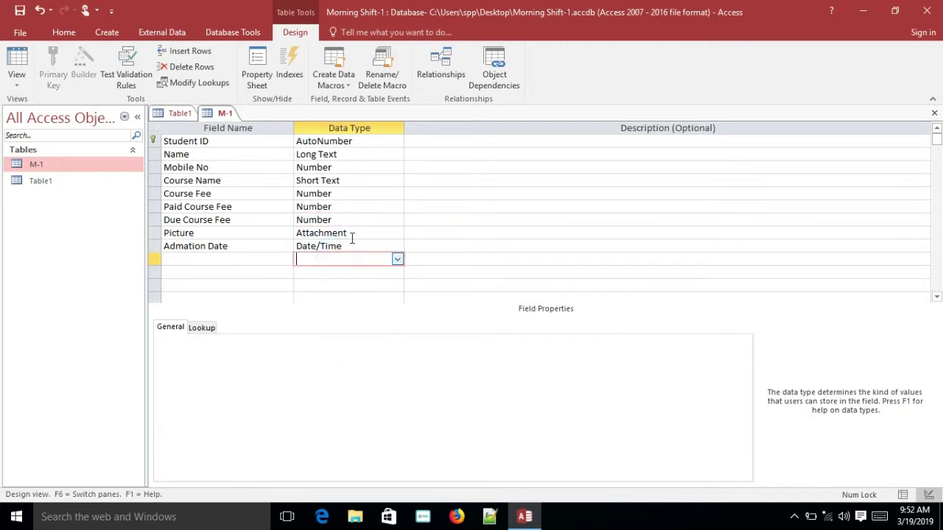
left_click(374, 218)
left_click(397, 219)
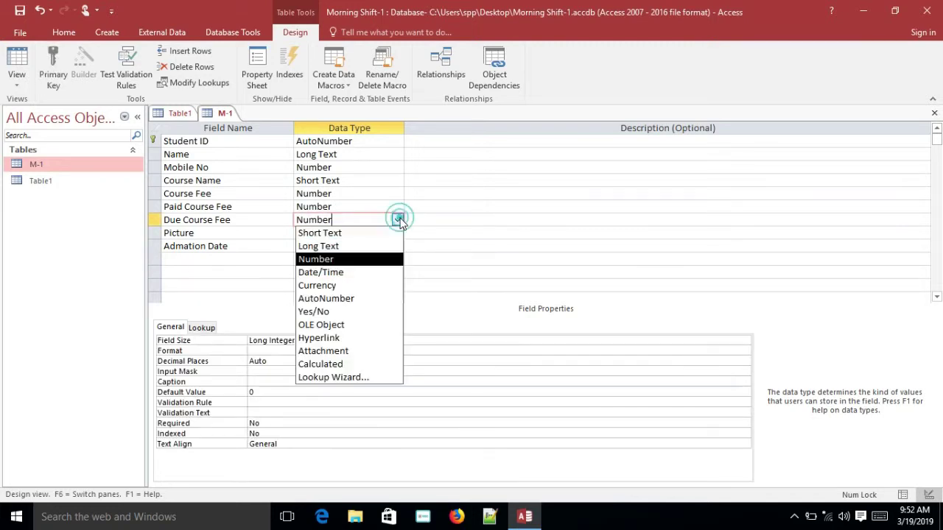
left_click(347, 364)
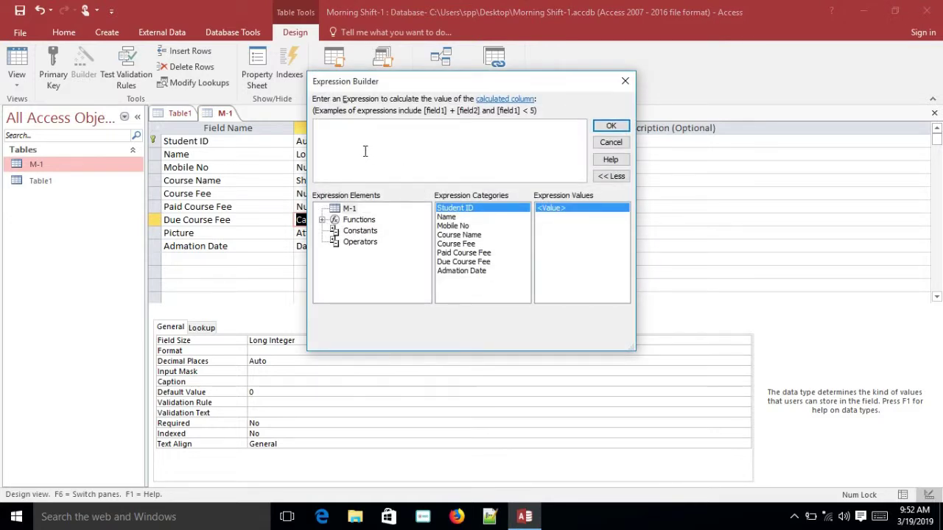
type("[course")
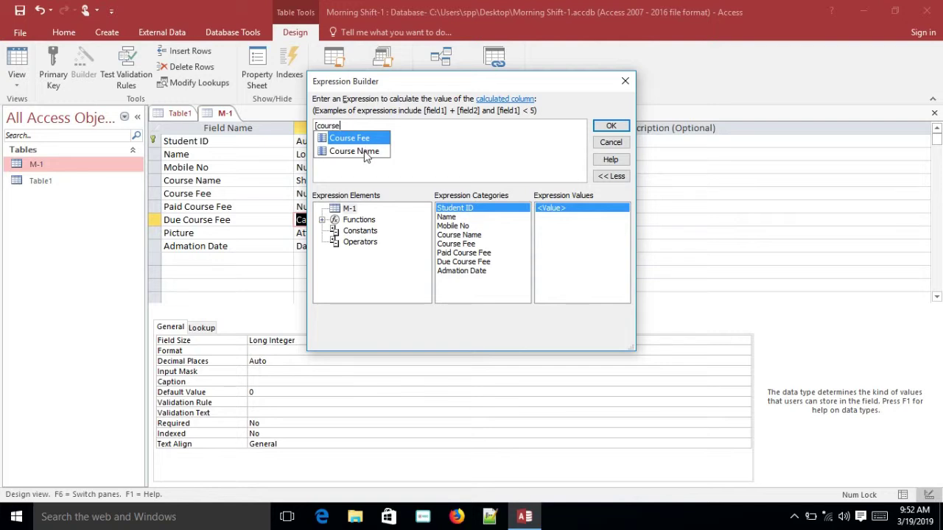
left_click(625, 83)
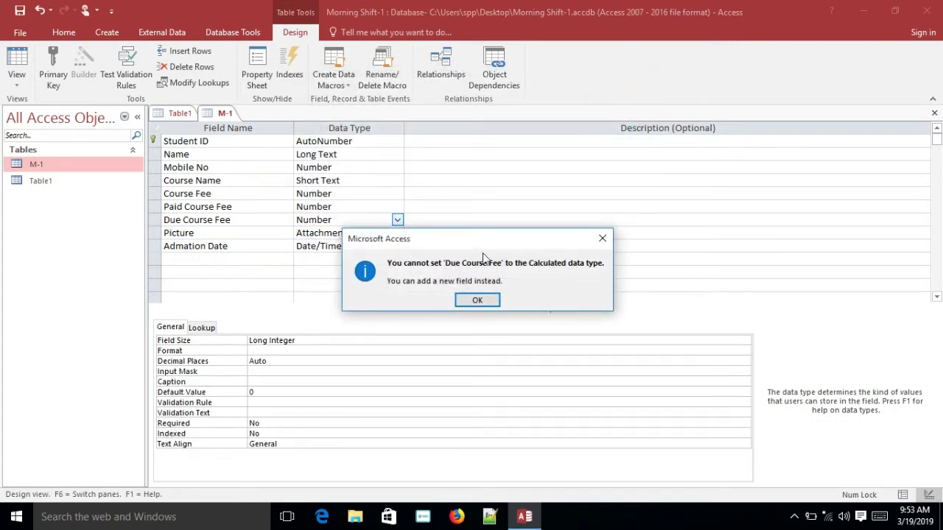
left_click(490, 300)
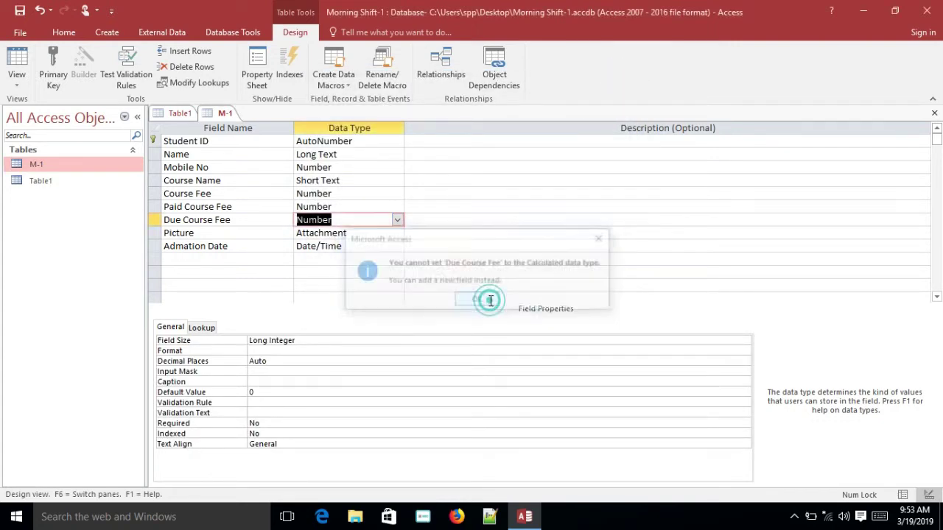
Switch Due Course Fee to Long Text, then back to Calculated
left_click(396, 221)
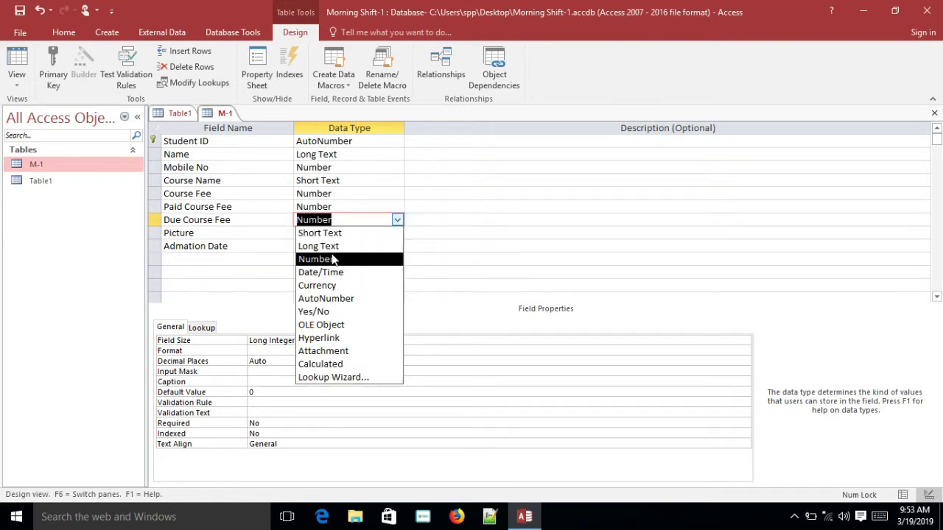
left_click(325, 246)
left_click(397, 220)
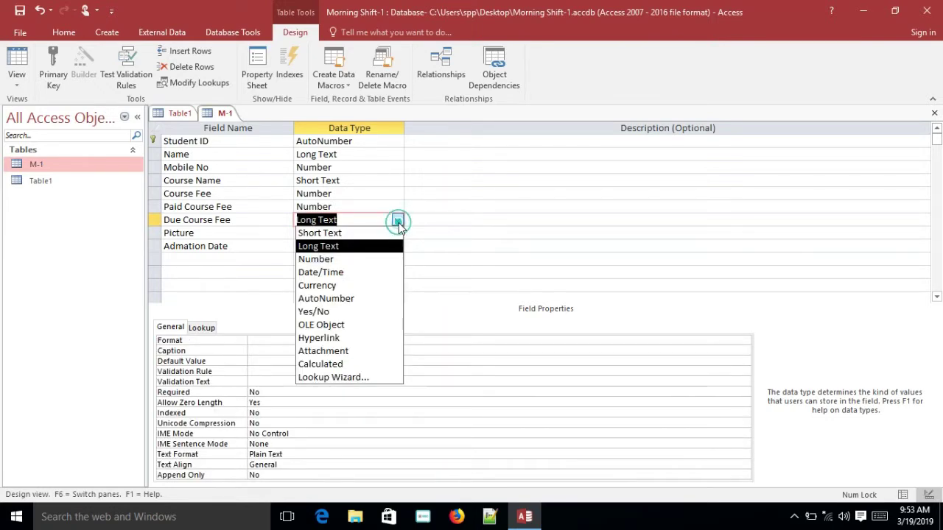
left_click(324, 364)
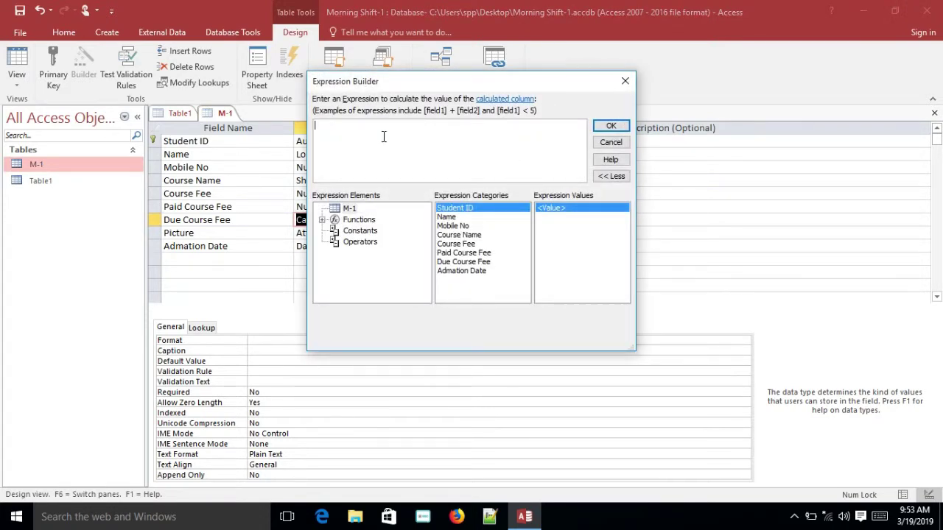
Enter [course fee]-[paid course fee] as the expression, confirm, and acknowledge the Calculated error
type("[cou")
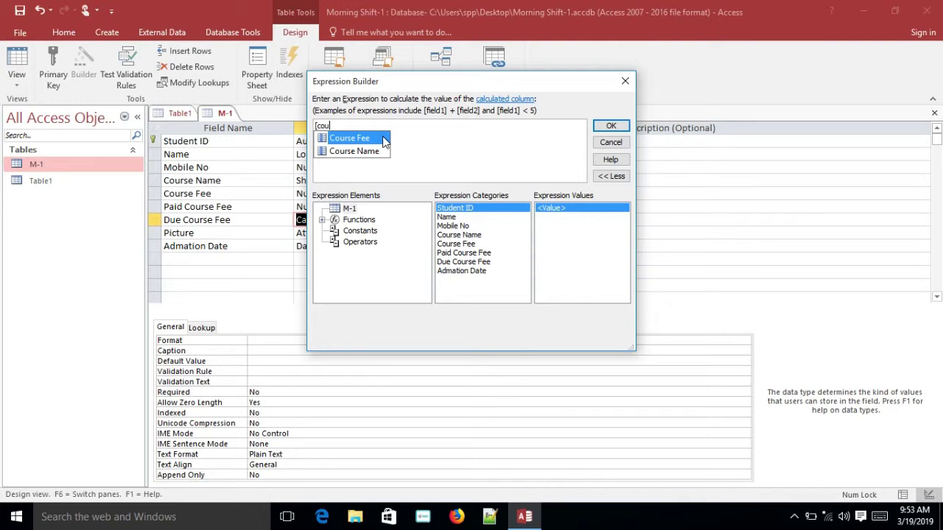
type("rse f")
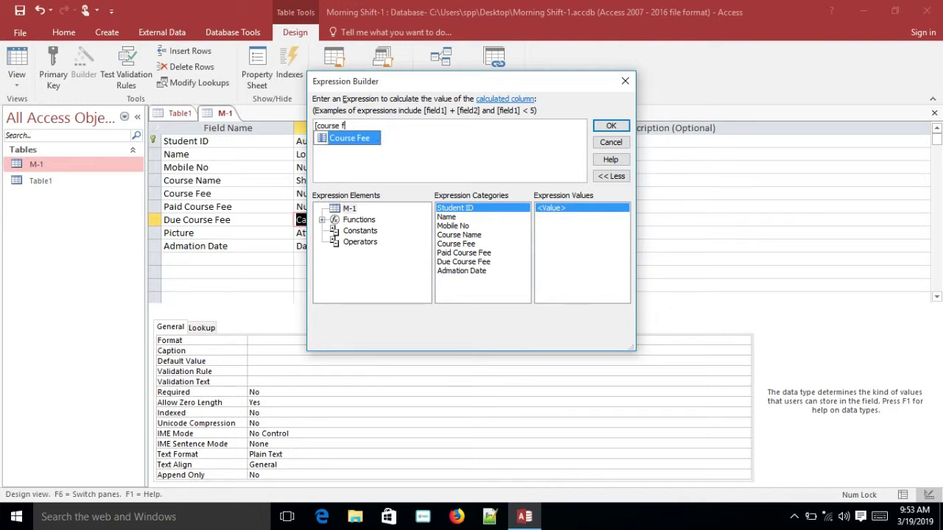
type("ee]")
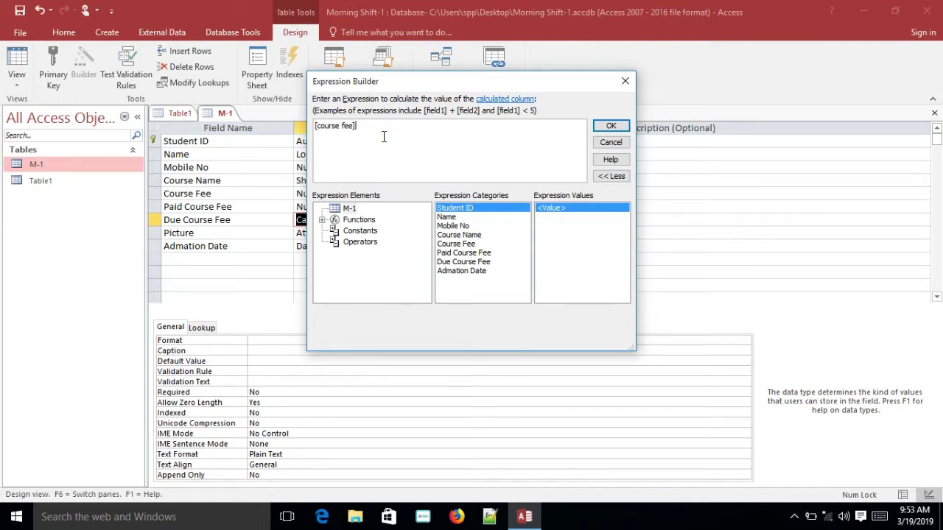
type("-[d")
key("BackSpace")
type("paid ")
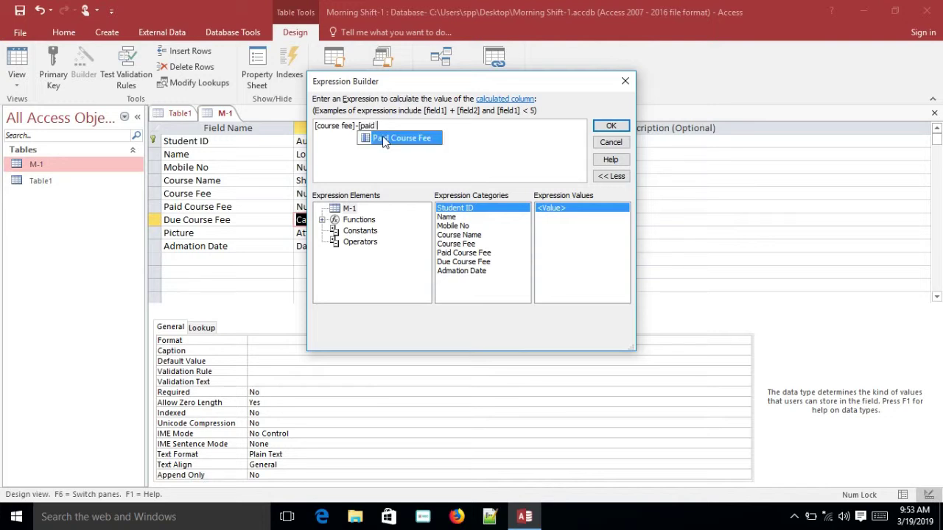
type("course fee")
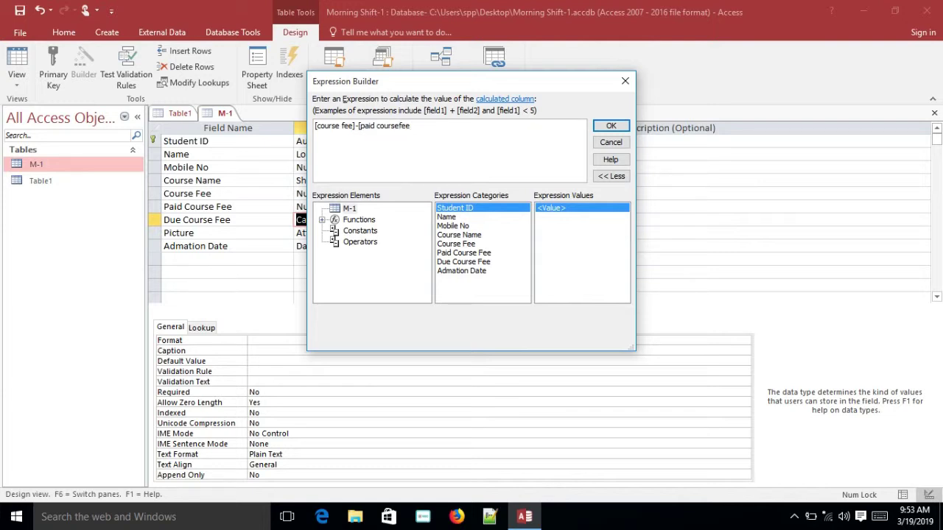
left_click(399, 126)
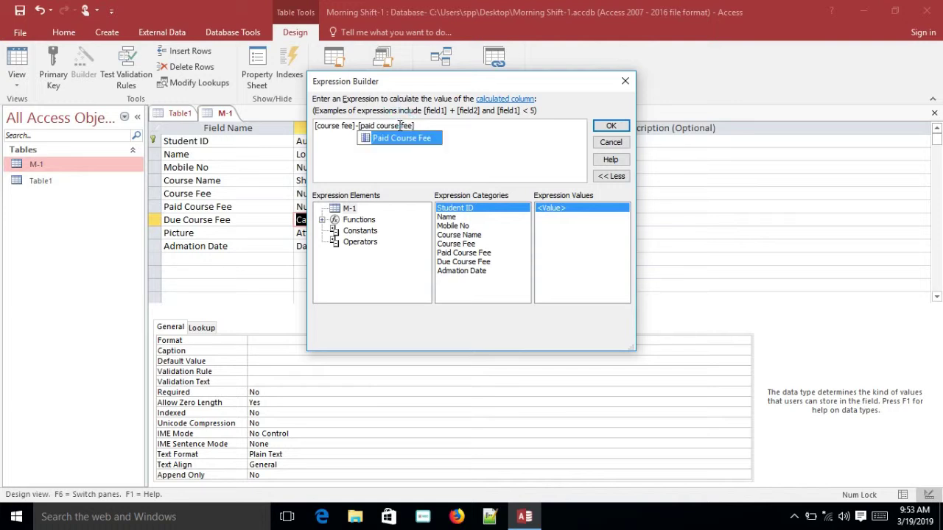
left_click(440, 126)
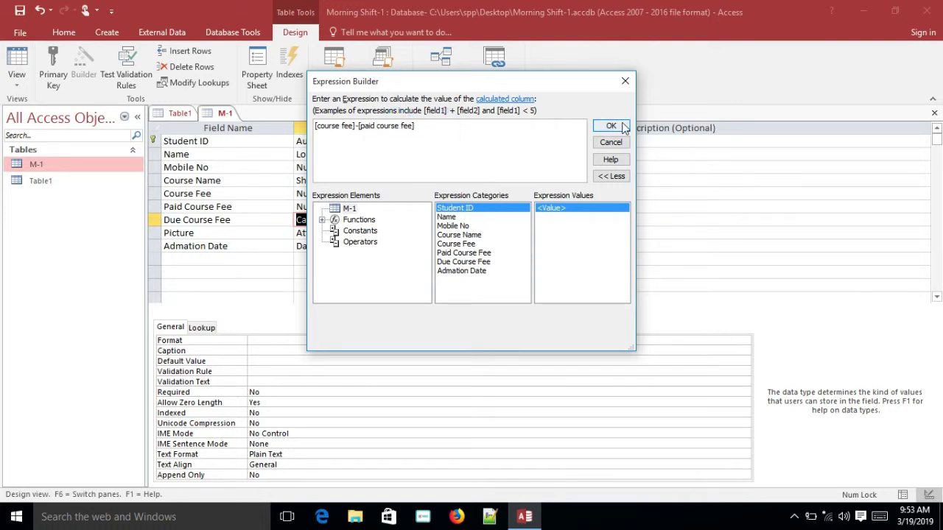
left_click(611, 126)
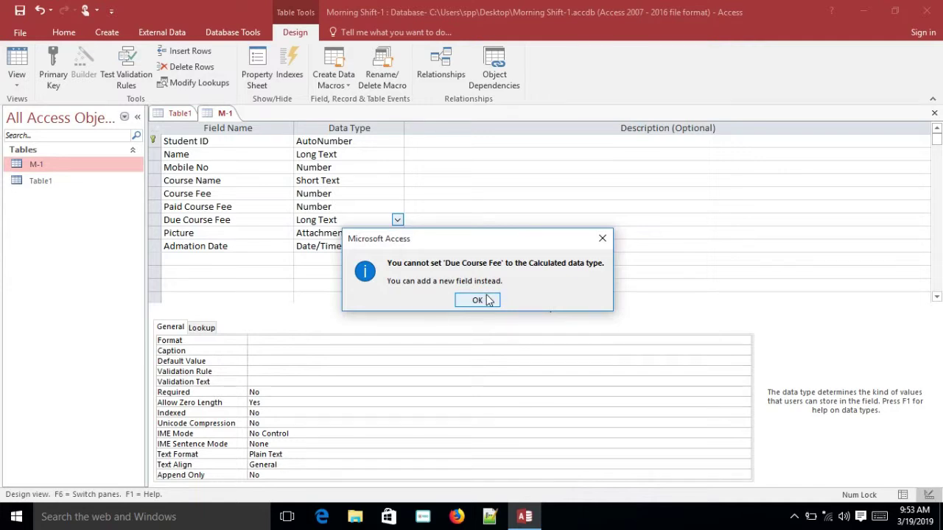
left_click(478, 300)
Dismiss the save-first prompt, then close the M-1 design and save its changes
left_click(366, 299)
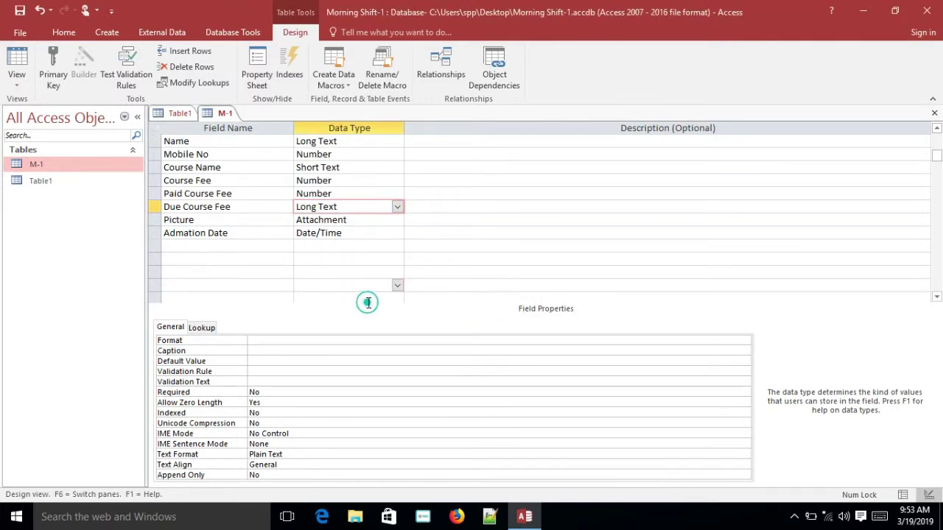
double_click(84, 166)
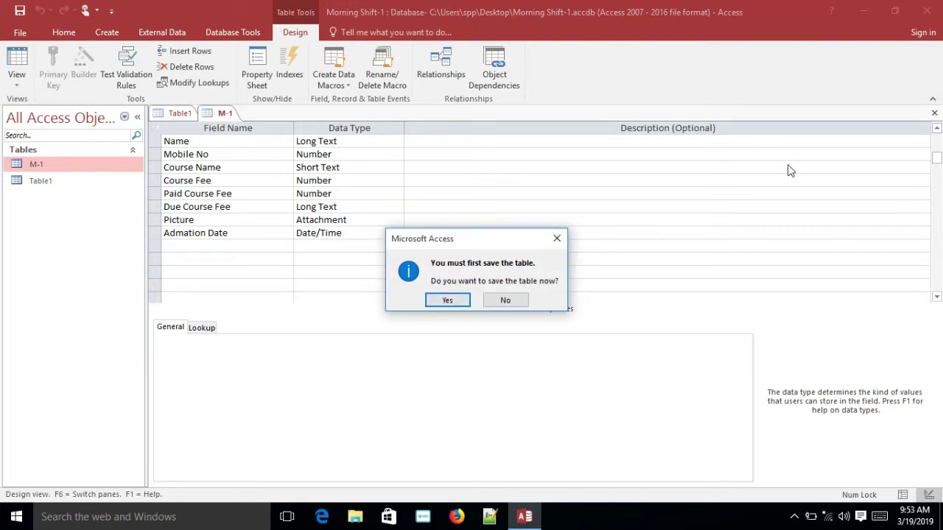
left_click(557, 238)
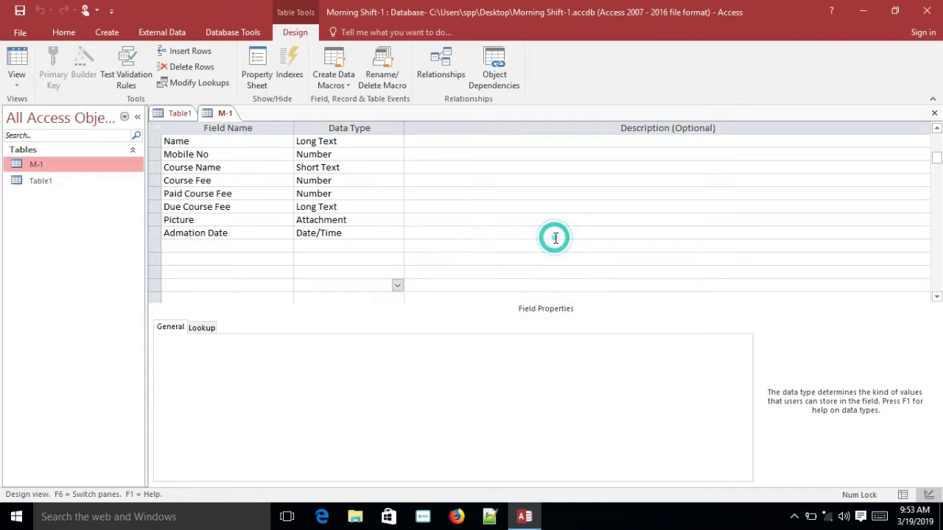
left_click(934, 115)
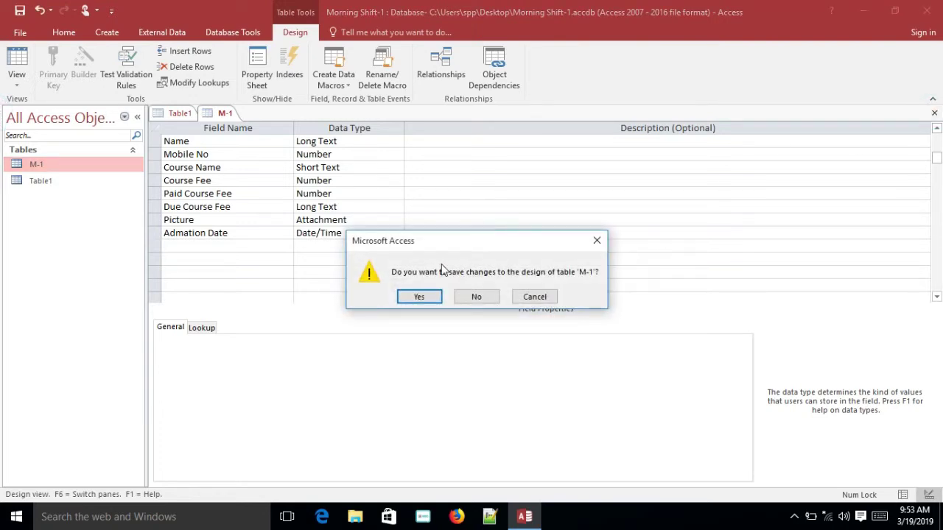
left_click(420, 298)
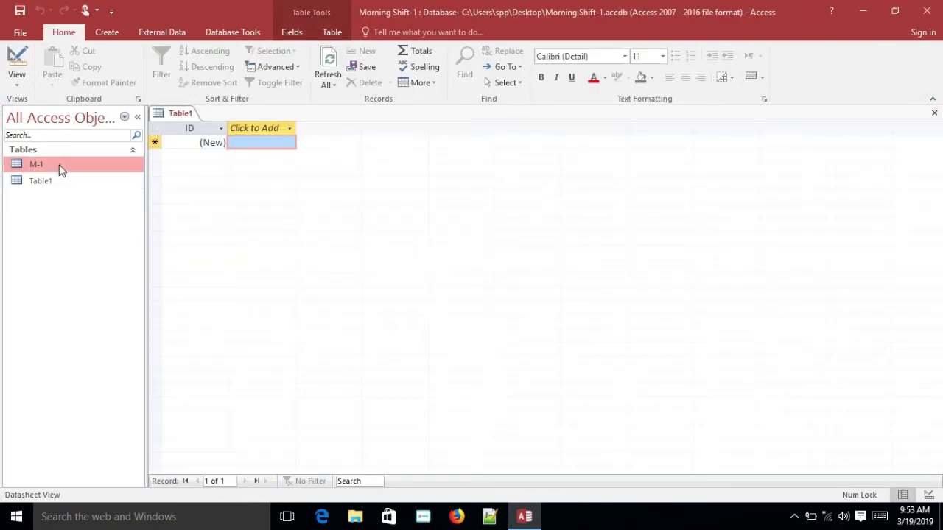
Open the M-1 datasheet and enter 500 as record 1's paid course fee
double_click(37, 165)
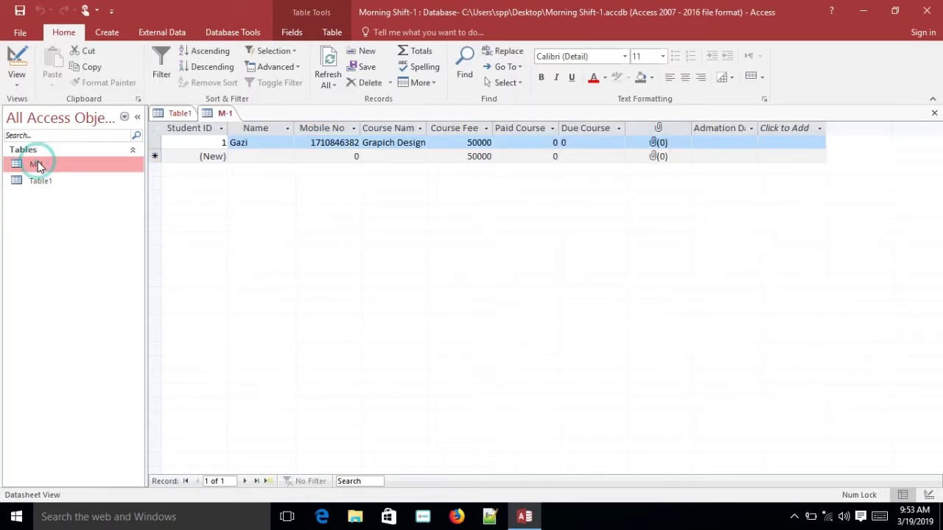
left_click(375, 210)
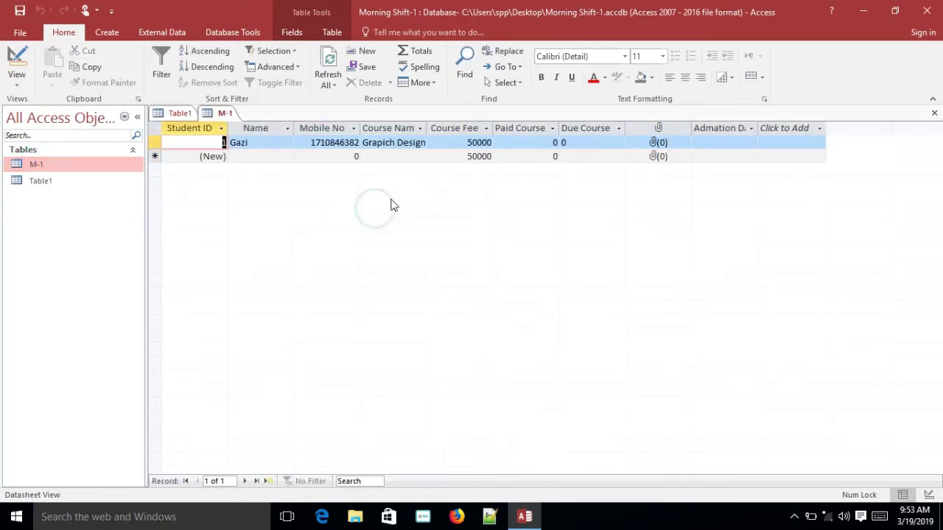
left_click(520, 144)
type("0")
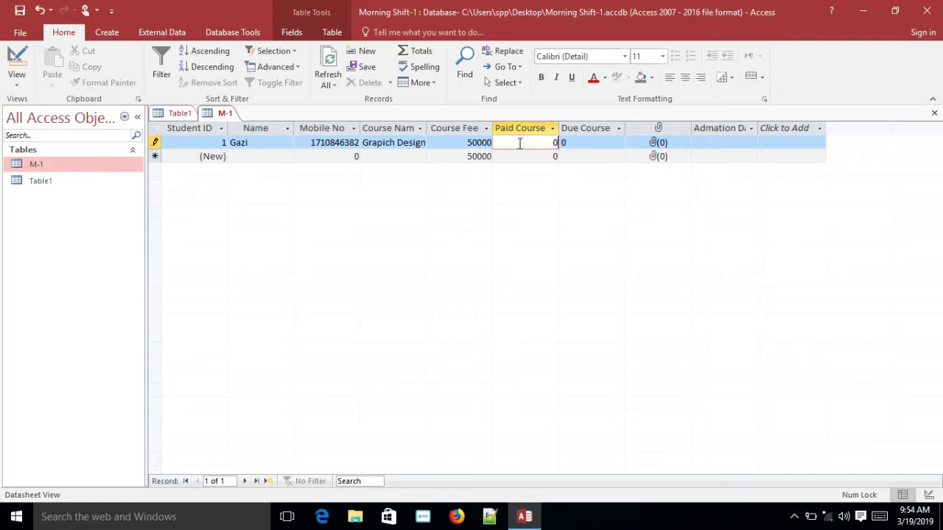
type("500")
left_click(566, 143)
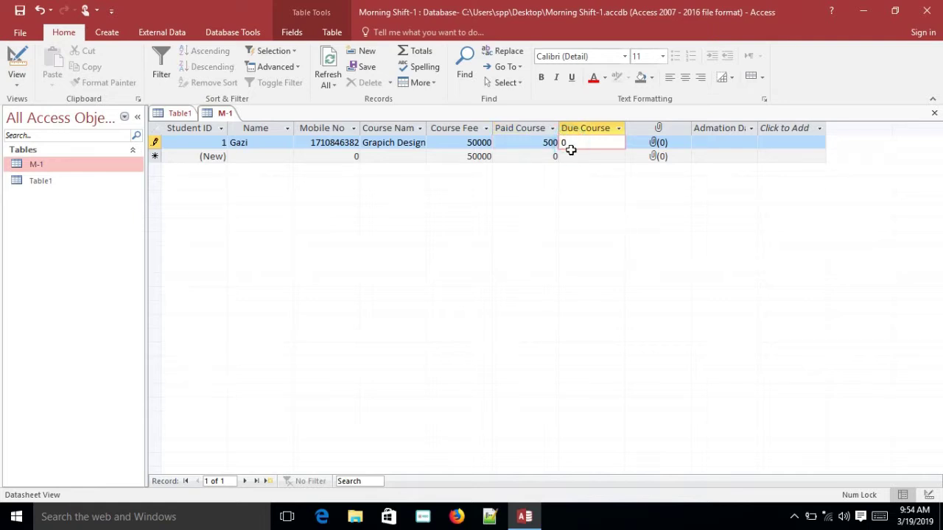
Add record 2 with a paid course fee of 500
left_click(550, 157)
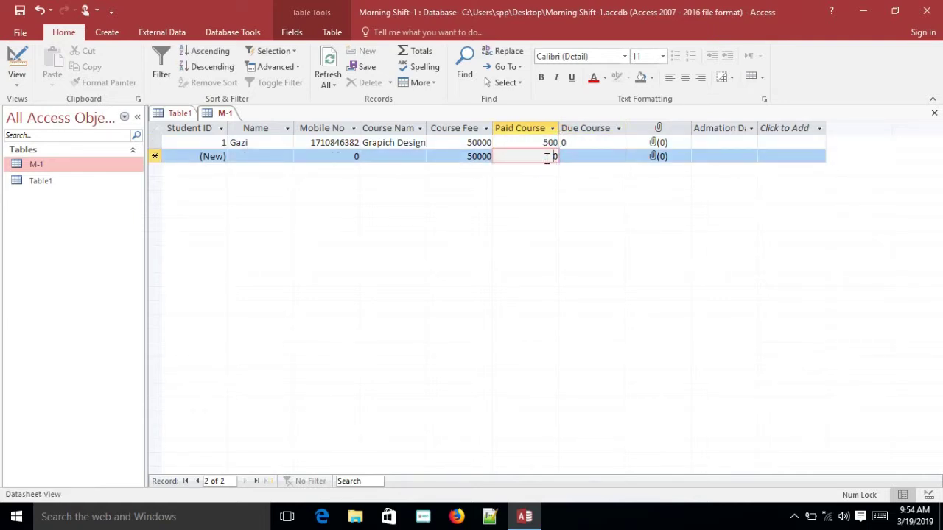
key("BackSpace")
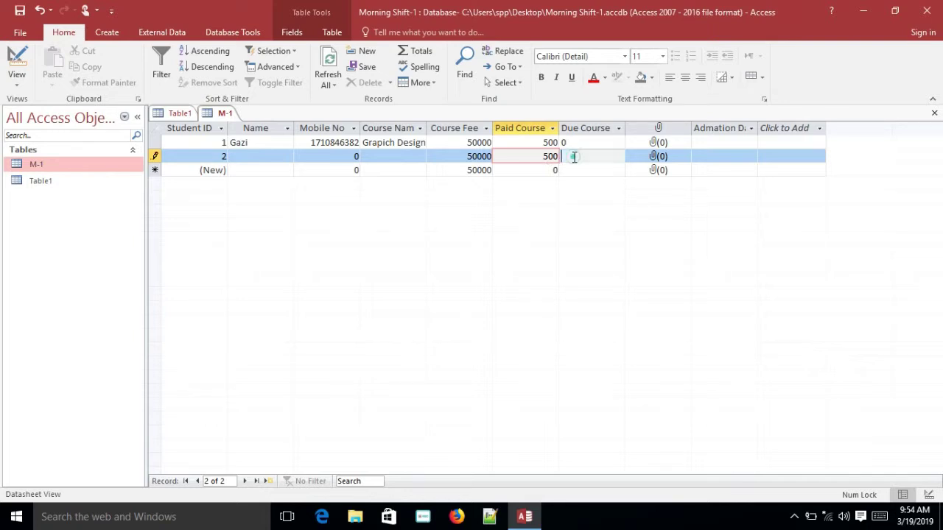
left_click(574, 157)
left_click(583, 174)
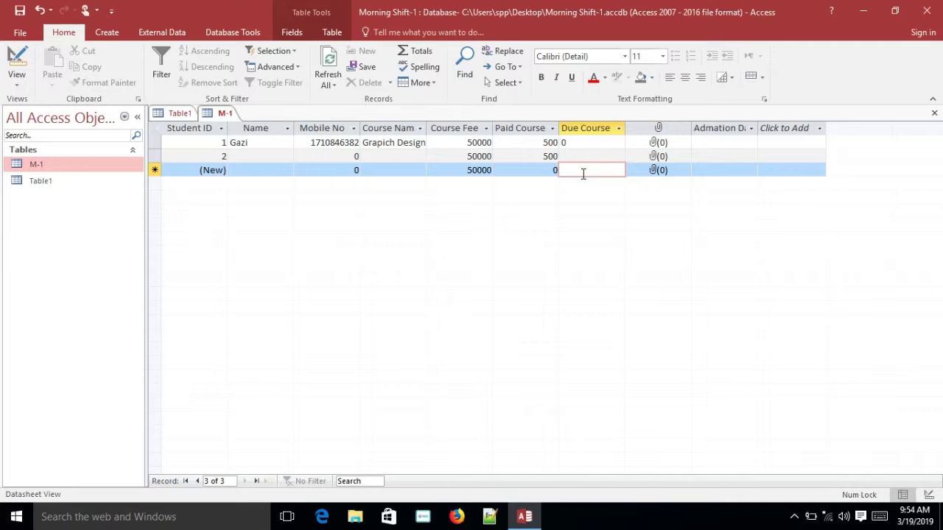
left_click(619, 128)
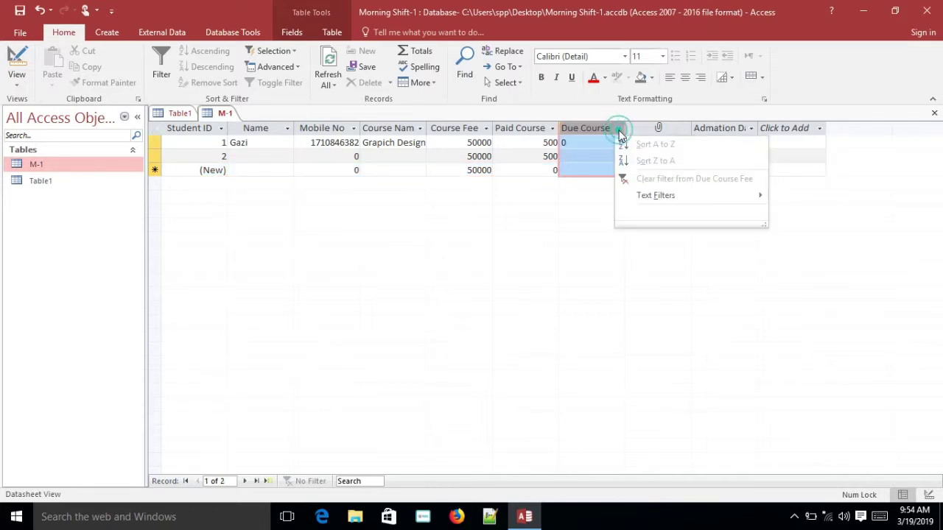
left_click(619, 130)
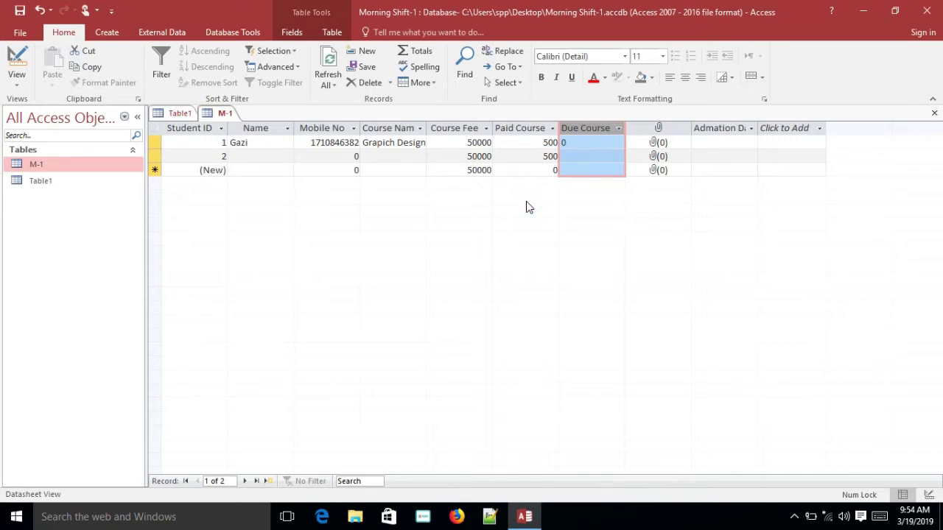
right_click(73, 167)
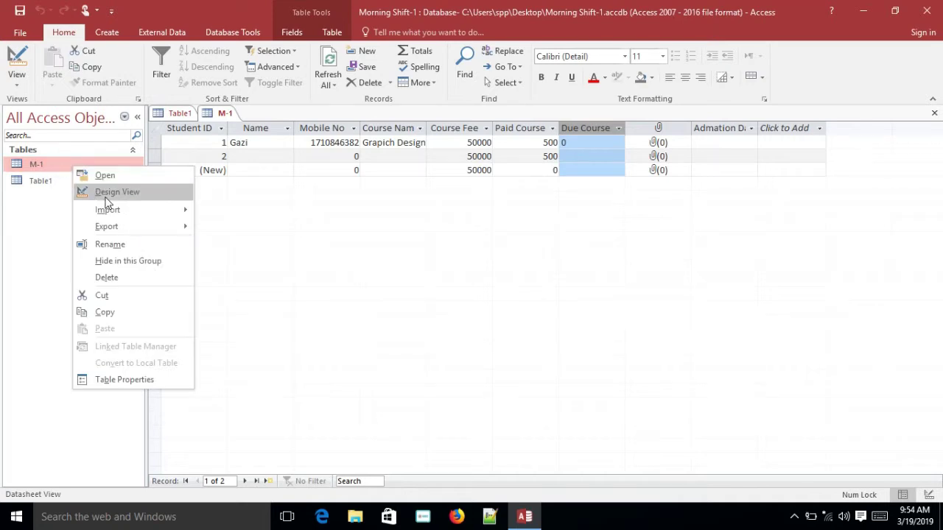
left_click(118, 190)
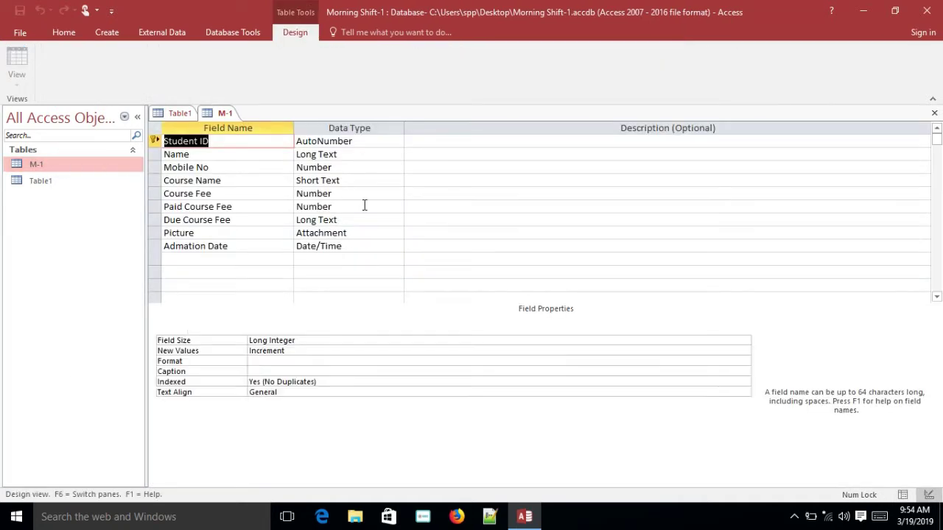
left_click(348, 219)
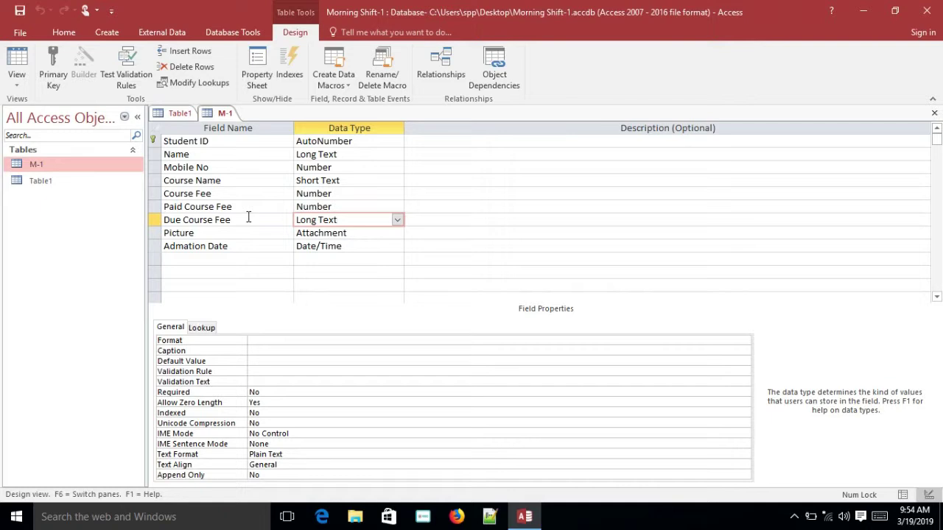
left_click(397, 221)
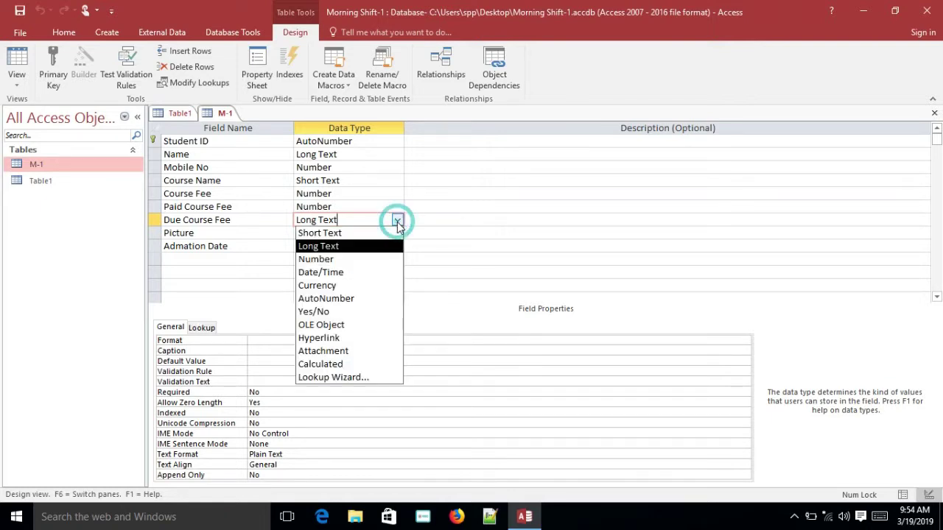
left_click(338, 364)
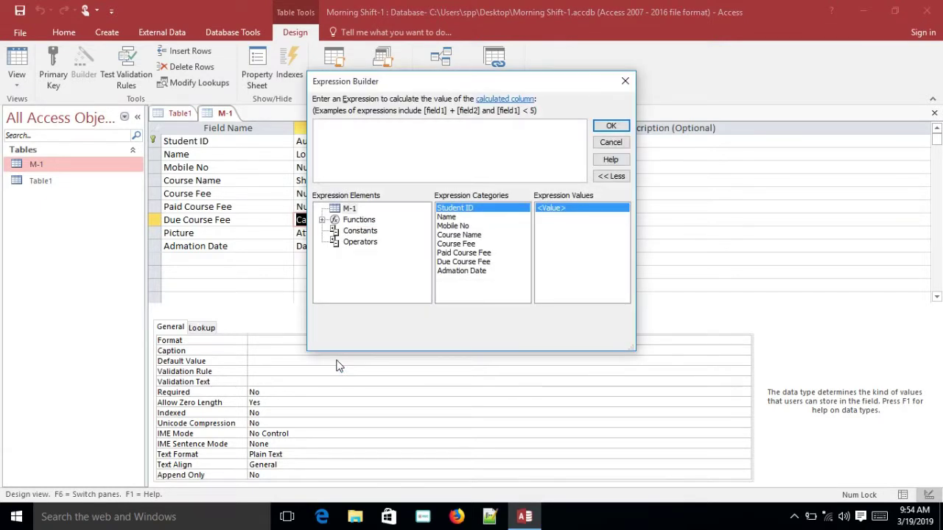
type("[course")
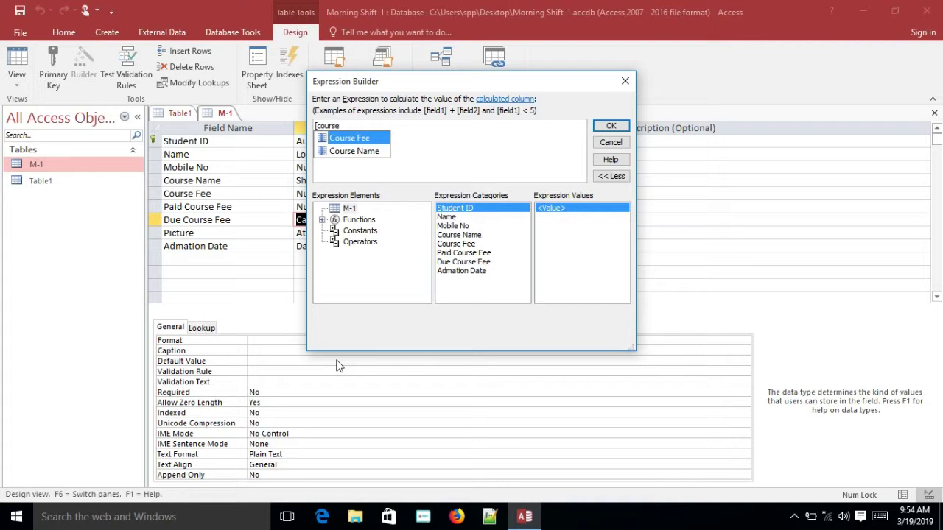
type(" f")
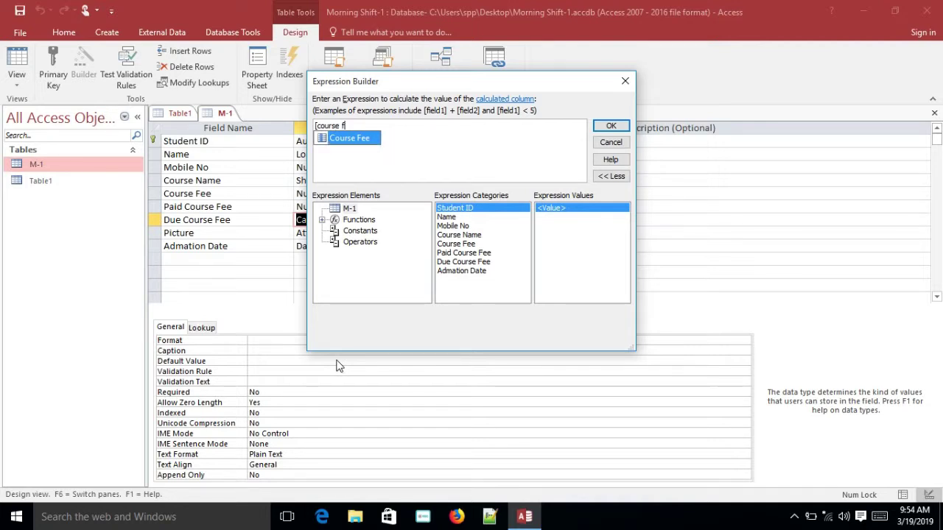
type("ee]")
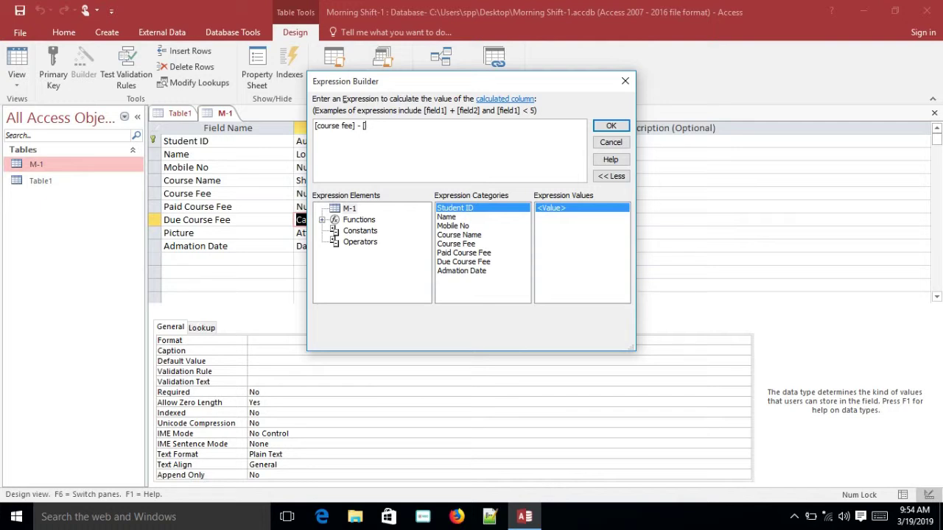
type("- [paid course")
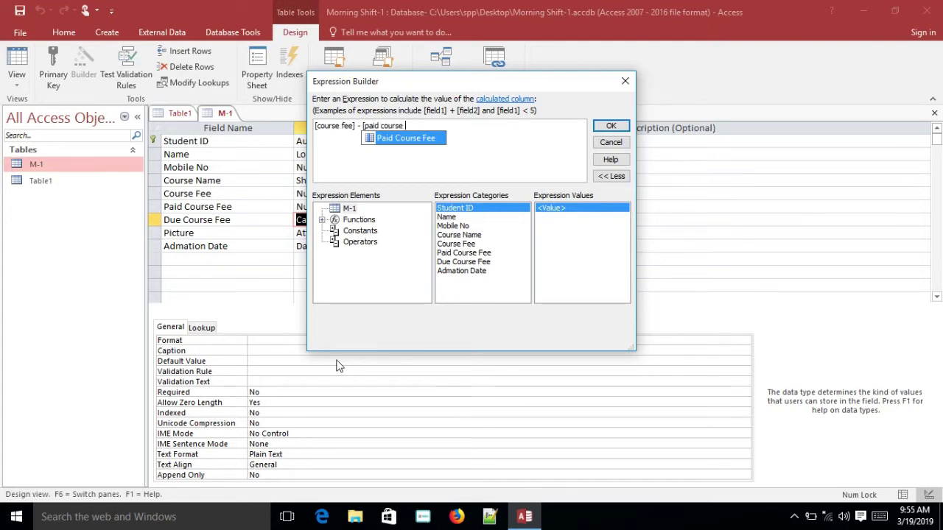
type("fee]")
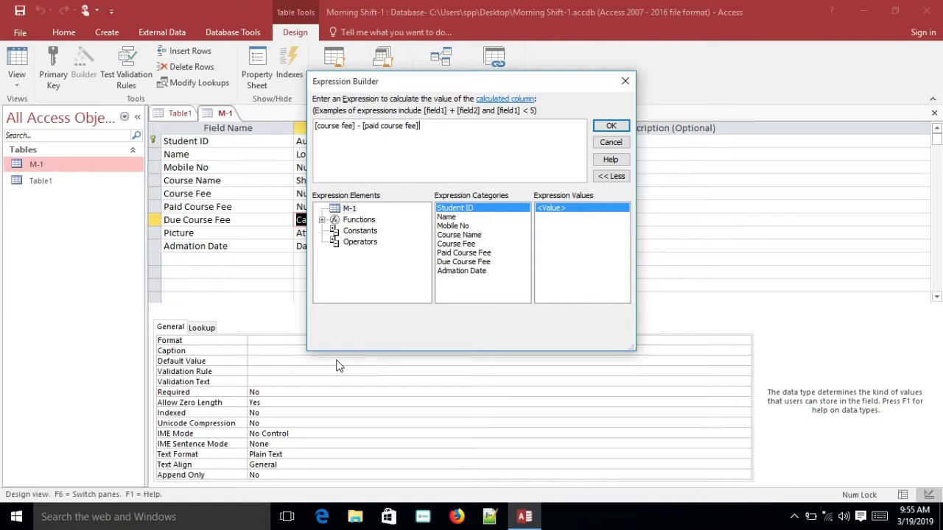
left_click(611, 127)
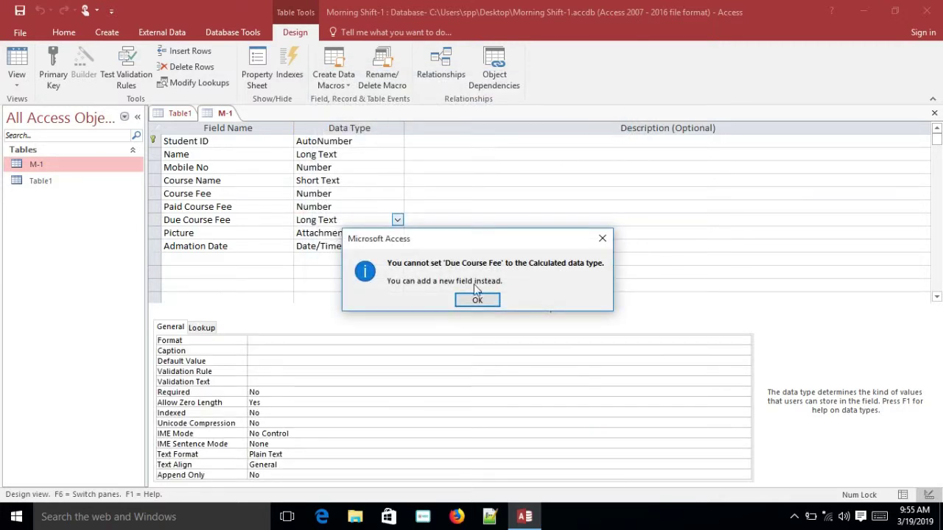
left_click(469, 305)
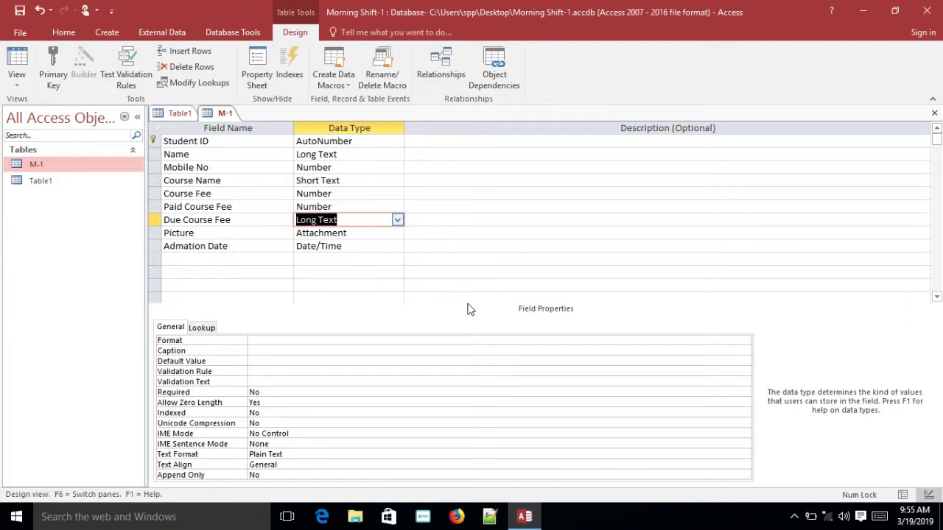
Make Due Course Fee Calculated with the expression [course fee] - [paid course fee]
left_click(397, 221)
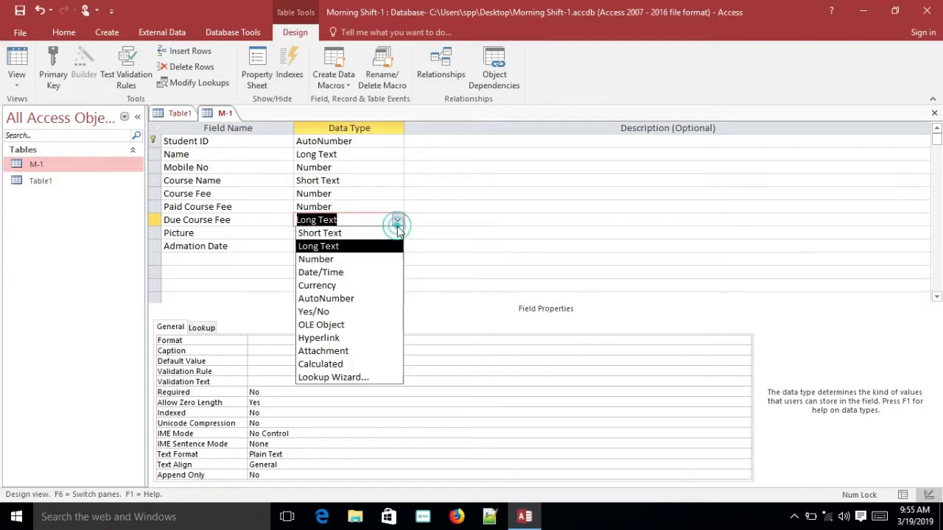
left_click(331, 363)
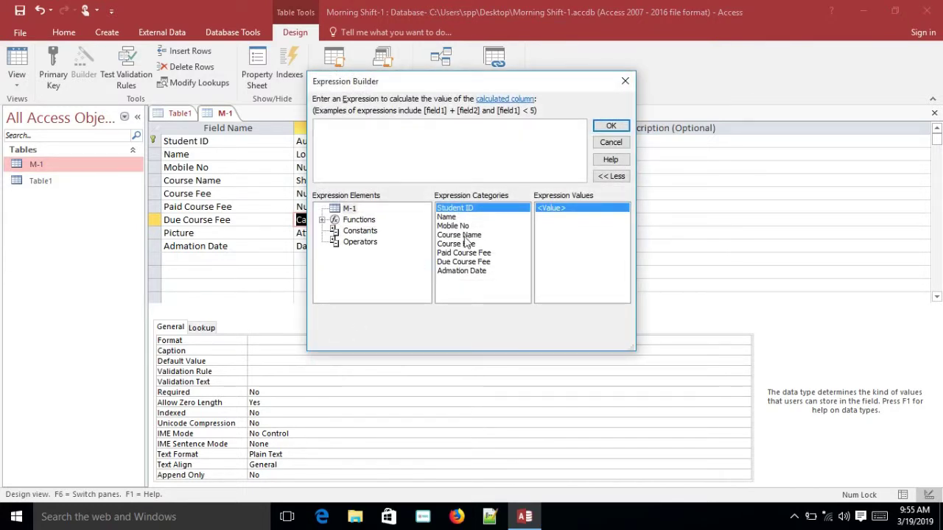
type("[")
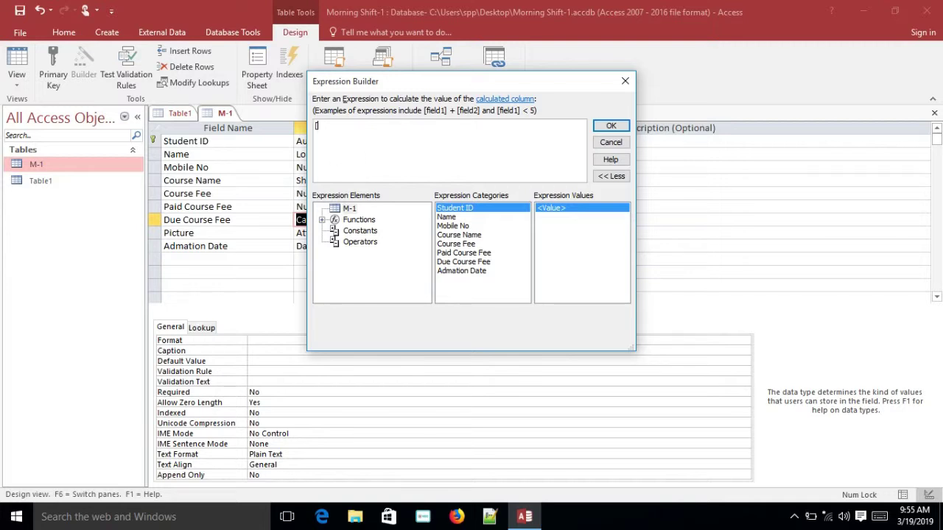
type("course")
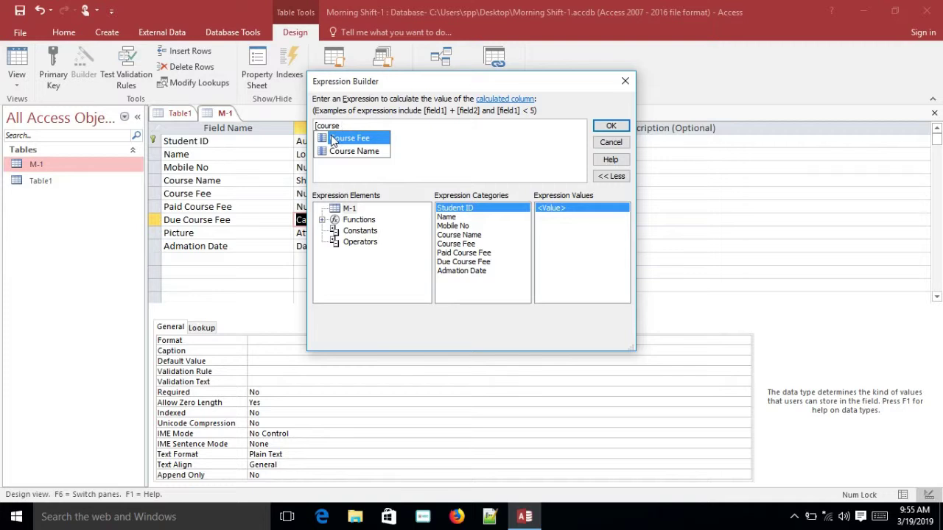
type(" fee]")
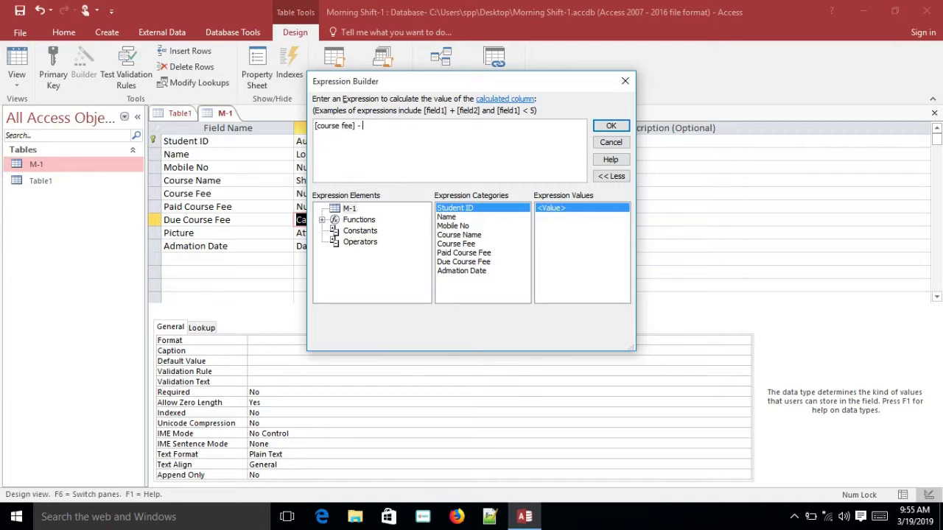
type(" - [paid course")
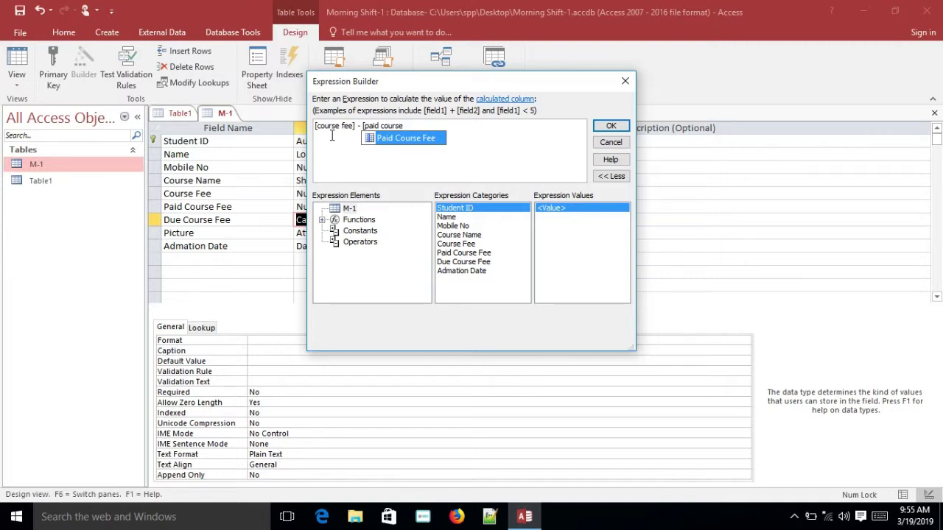
type("fee]")
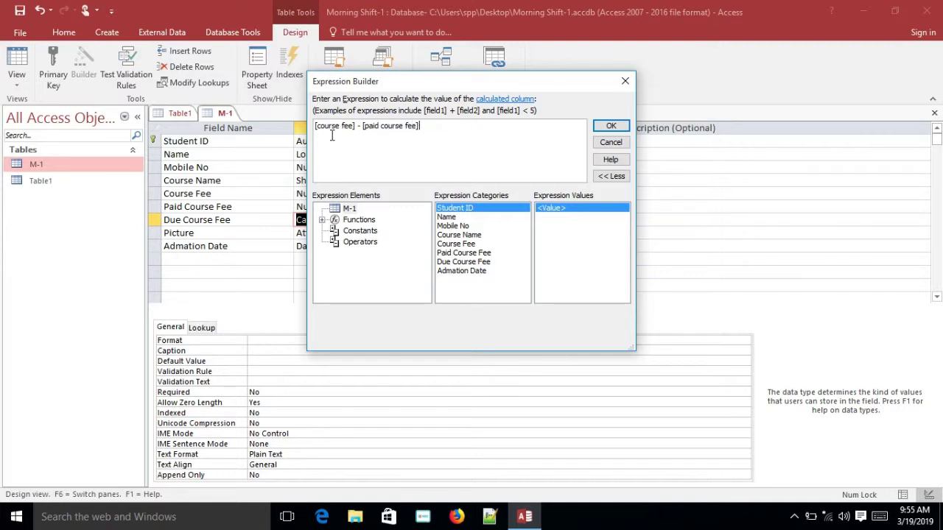
left_click(606, 130)
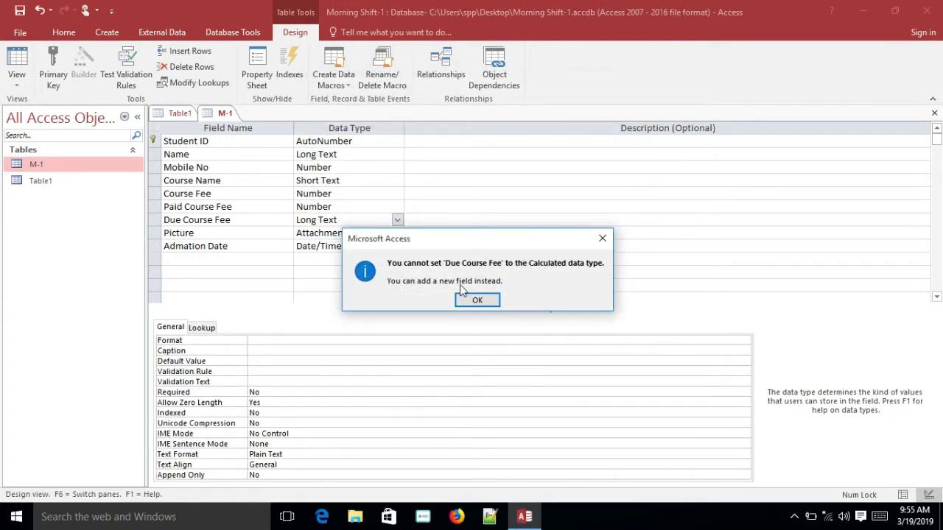
Dismiss the Calculated error and close the M-1 design without saving
left_click(602, 240)
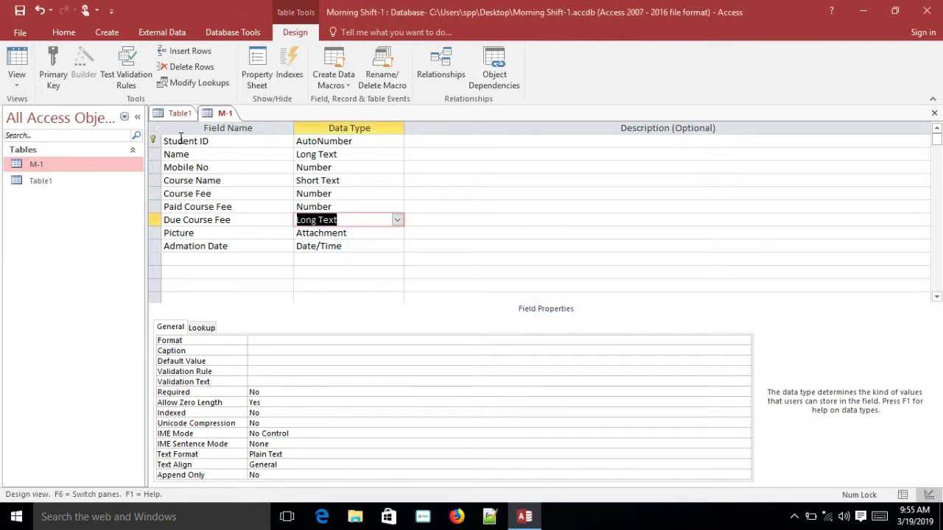
left_click(932, 115)
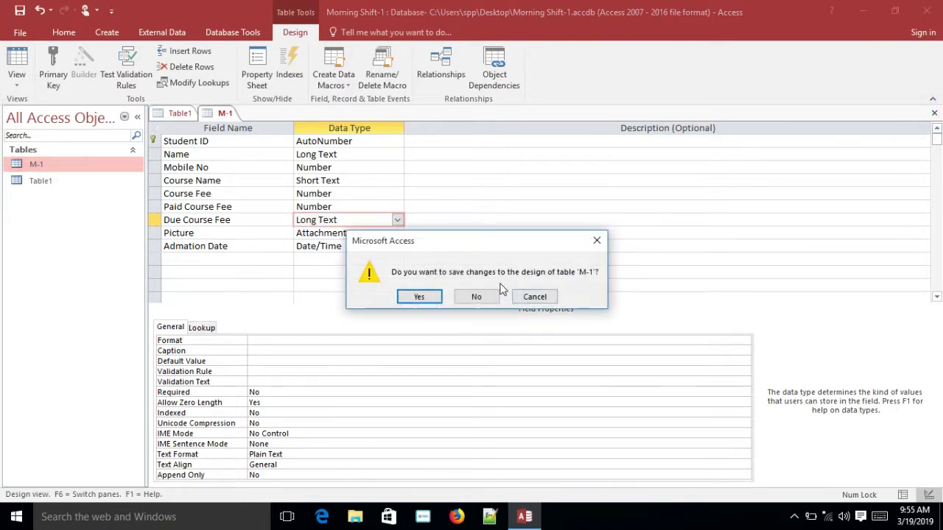
left_click(477, 297)
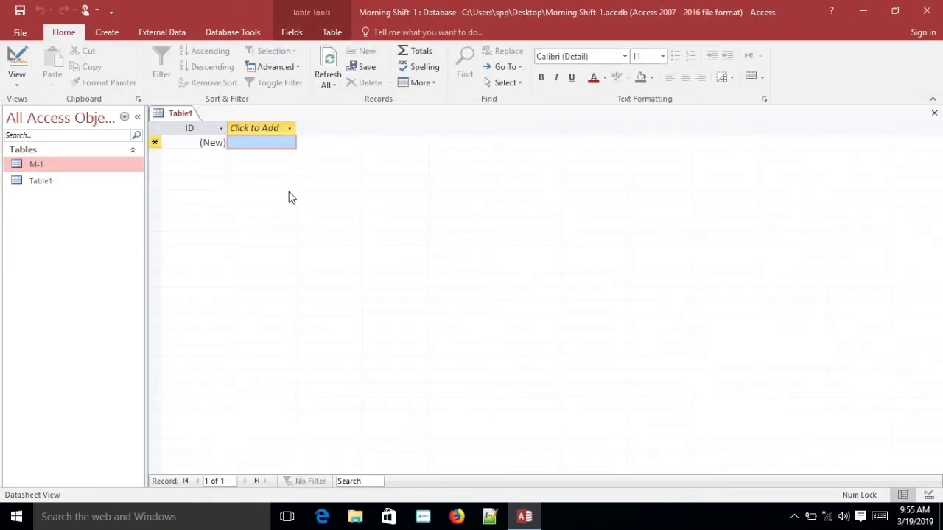
Open the M-1 datasheet and add record 3 with a paid course amount of 500
left_click(92, 164)
double_click(92, 164)
left_click(393, 230)
left_click(547, 170)
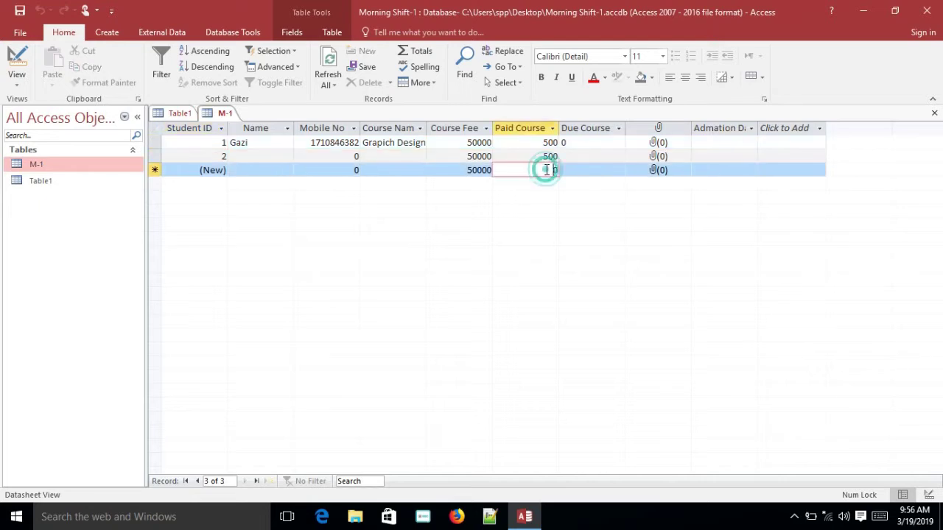
key("Delete")
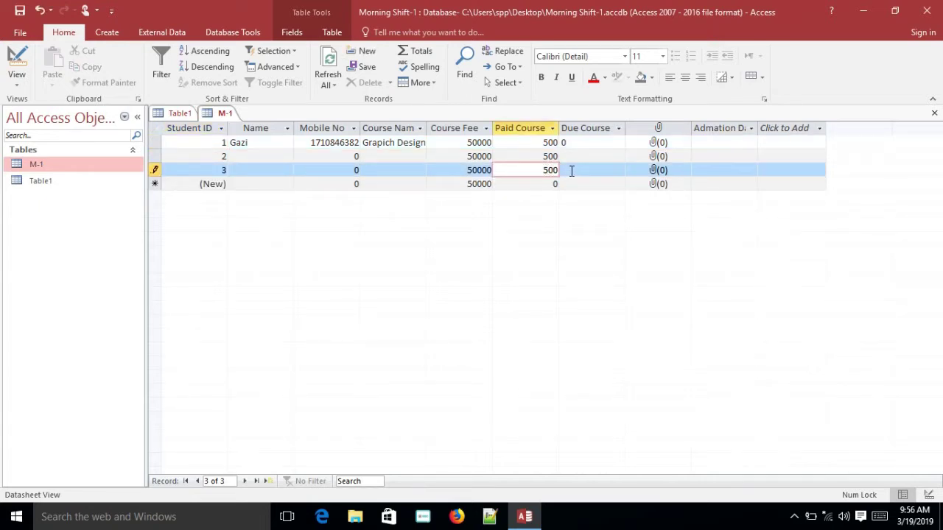
left_click(569, 171)
Add record 4 with a paid course amount of 5220
left_click(526, 185)
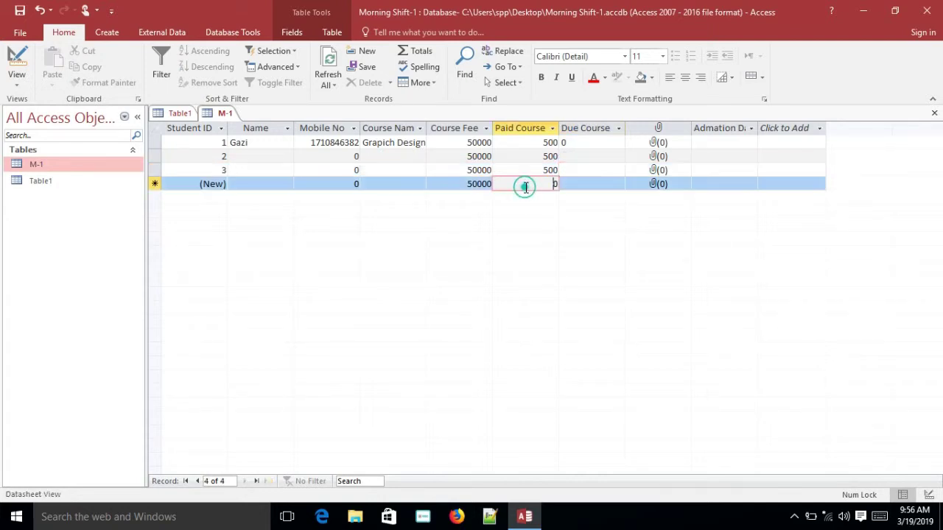
type("522")
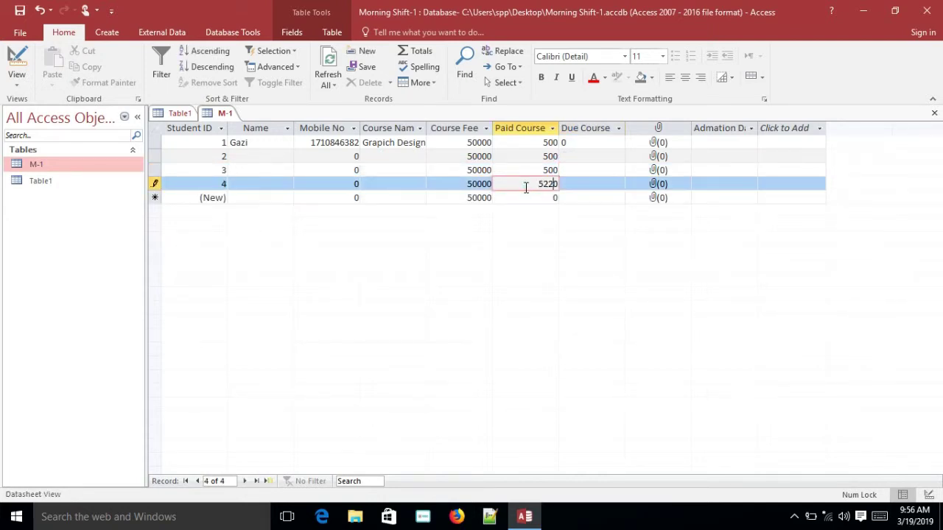
left_click(595, 190)
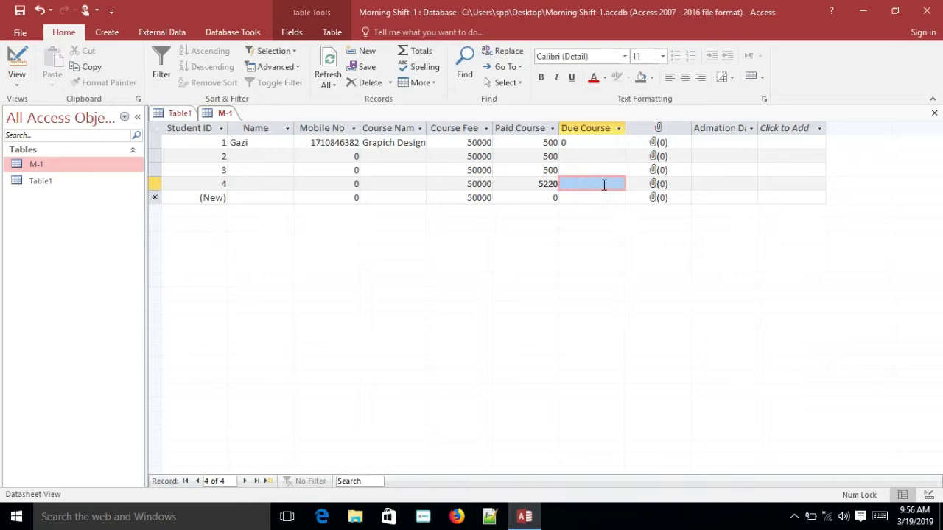
left_click(605, 196)
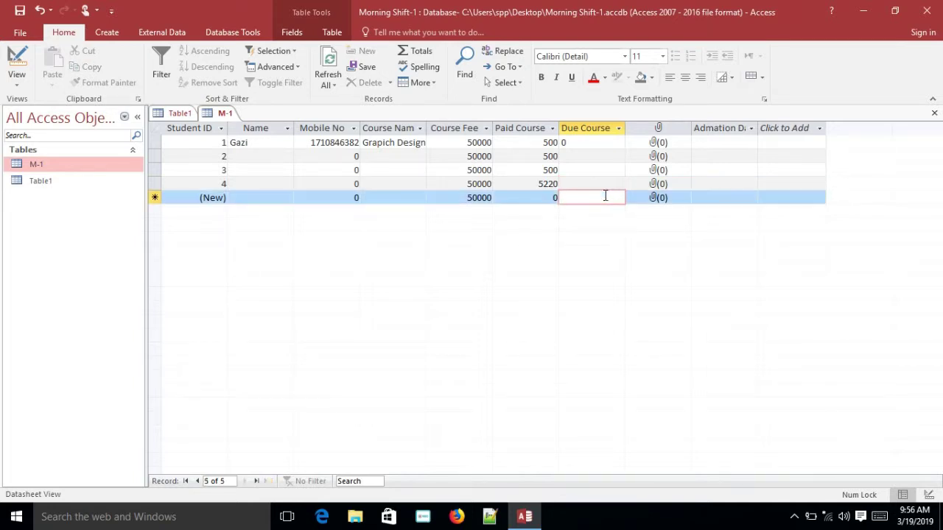
left_click(604, 185)
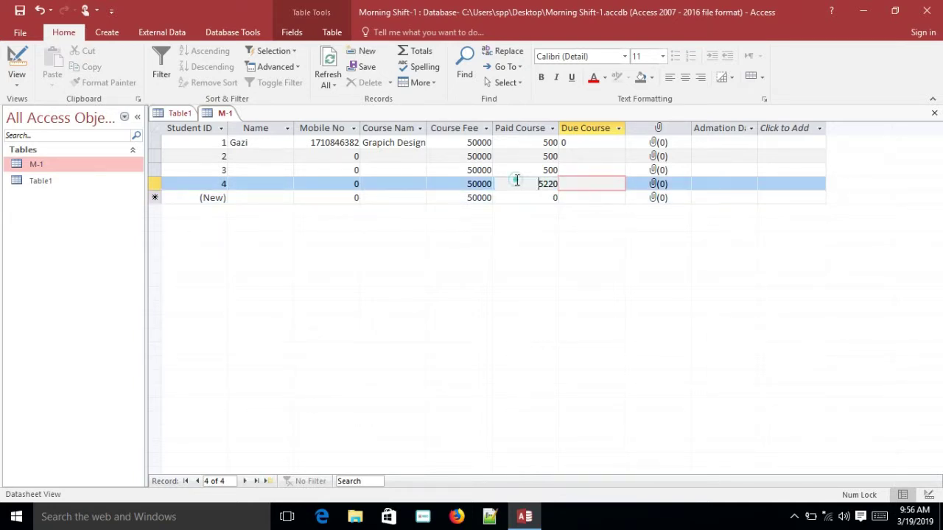
left_click(543, 184)
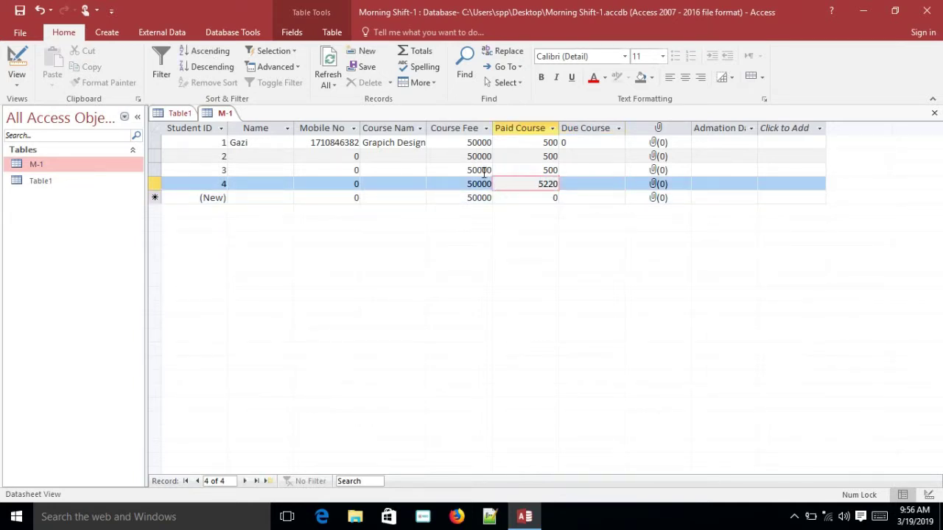
Go through record 1's fields from name to due course value
left_click(274, 145)
left_click(389, 143)
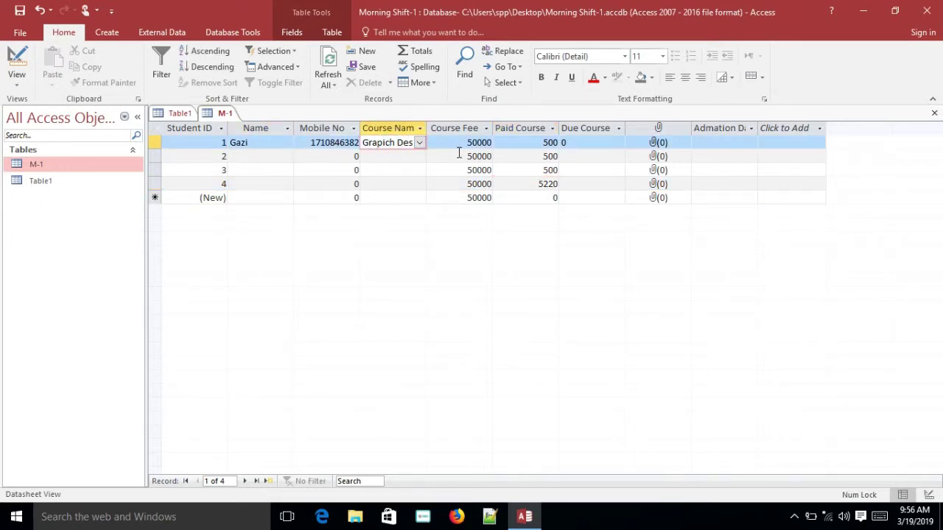
left_click(469, 145)
left_click(539, 143)
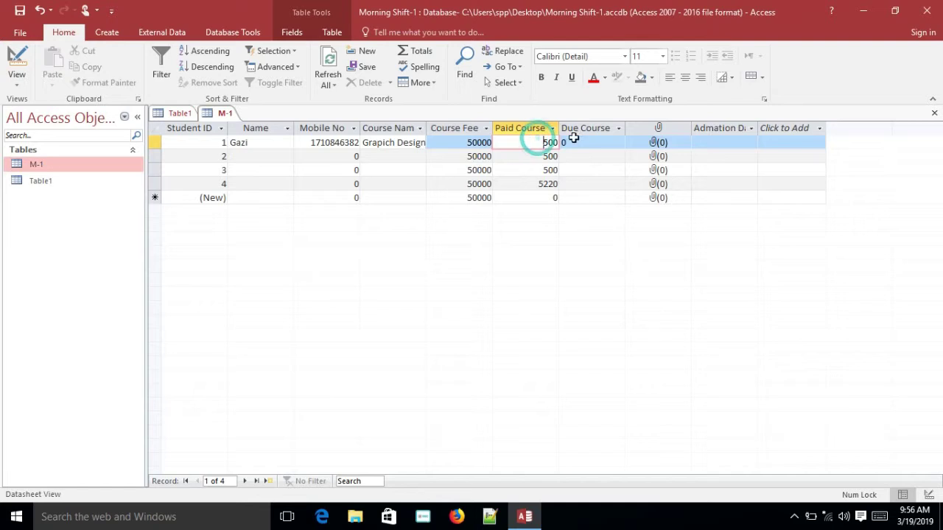
left_click(595, 142)
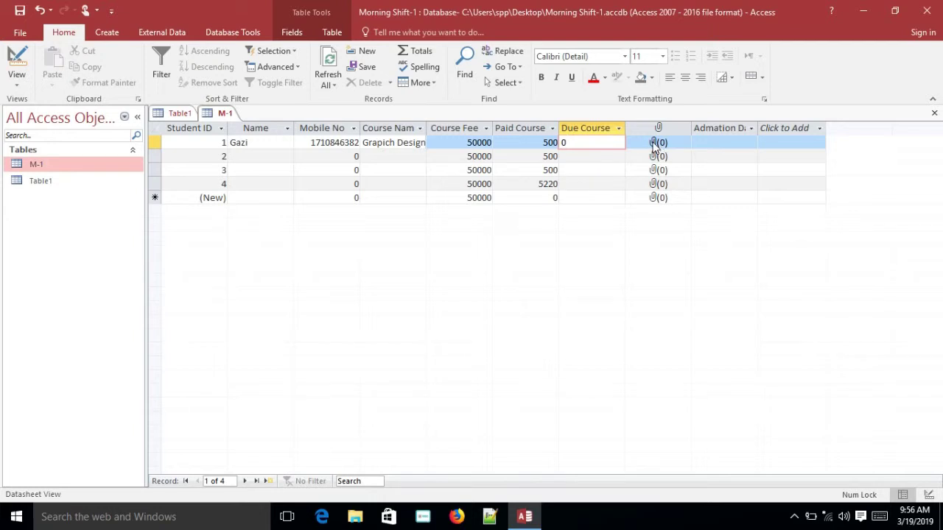
Attach WIN_20190307_16_48_46_Pro.jpg from Pictures > Camera Roll to record 1
left_click(655, 144)
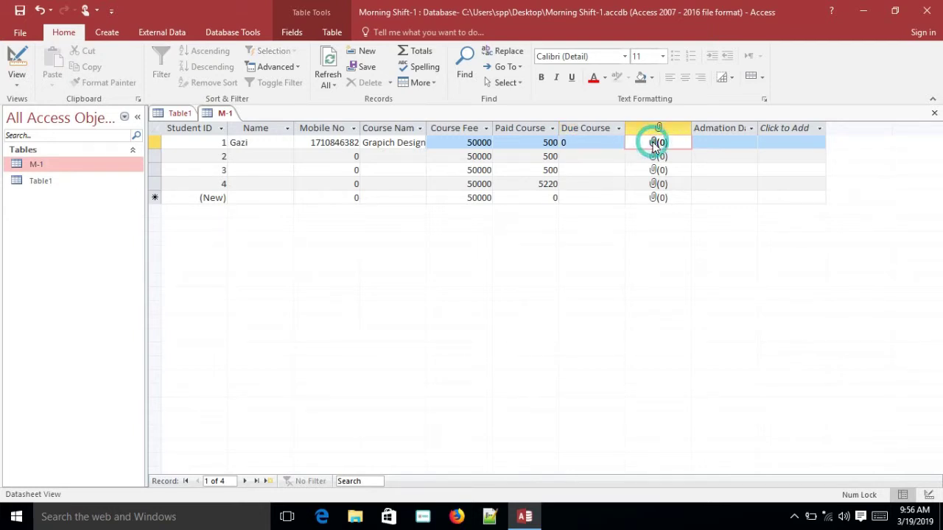
double_click(653, 144)
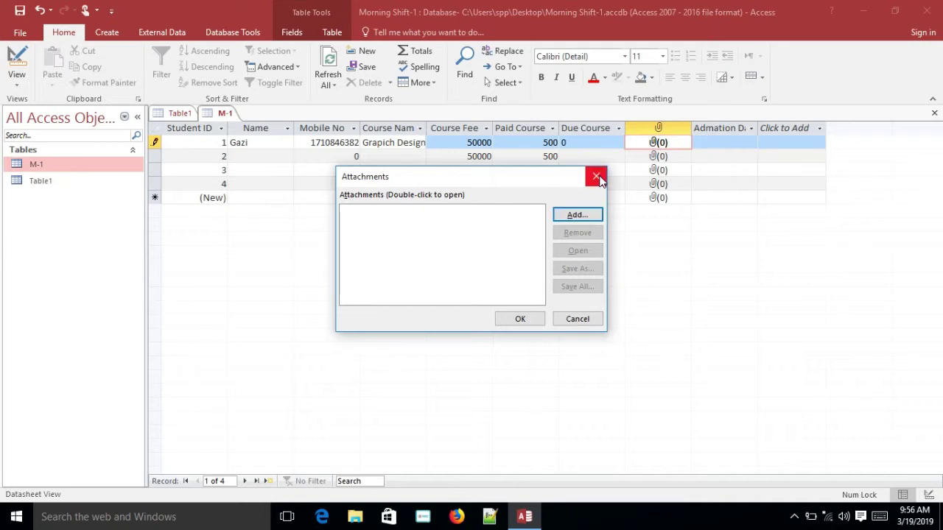
left_click(596, 177)
double_click(655, 144)
left_click(568, 217)
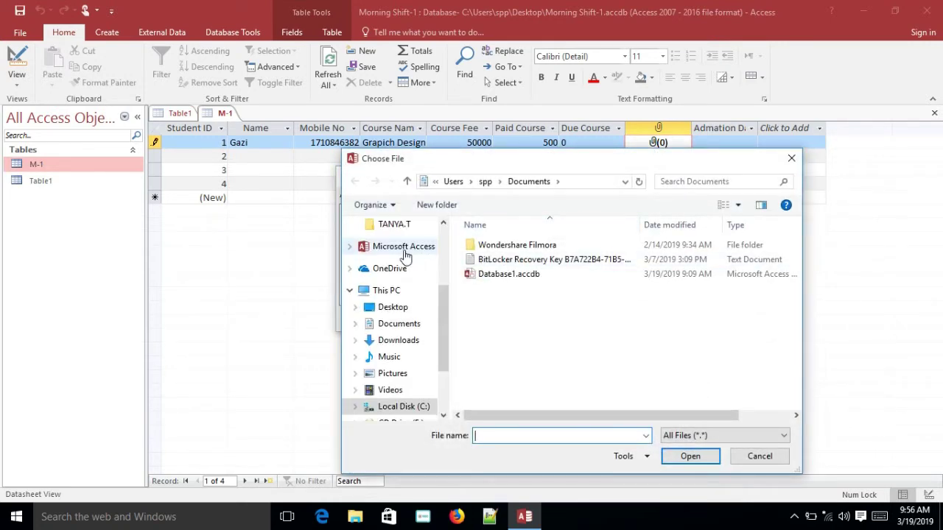
left_click(396, 376)
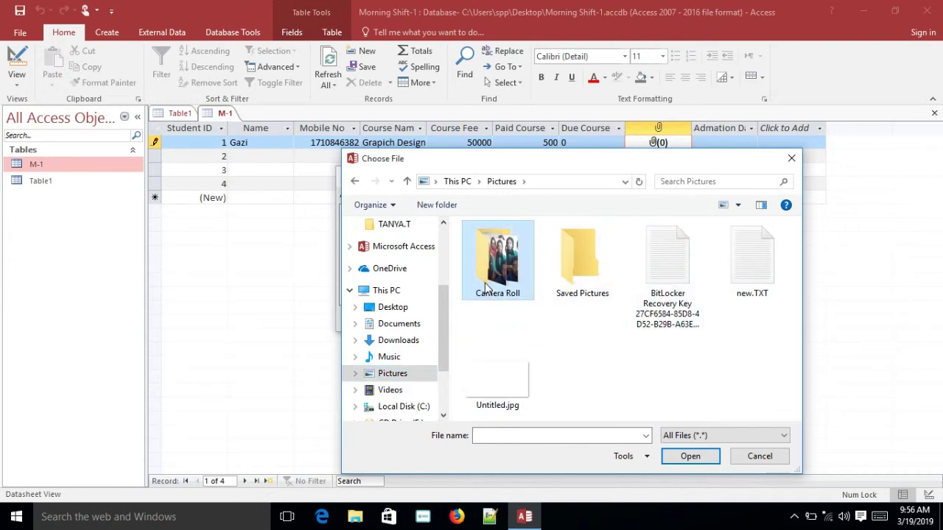
double_click(488, 286)
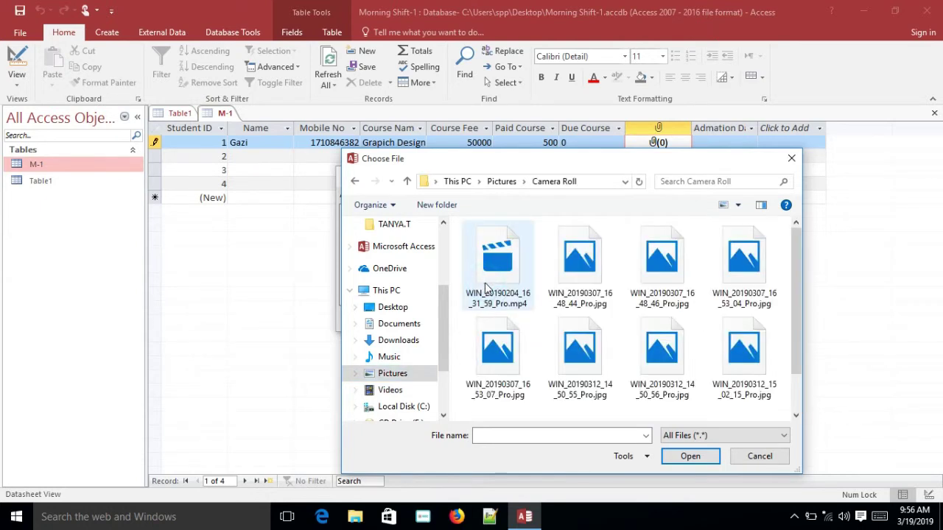
double_click(661, 270)
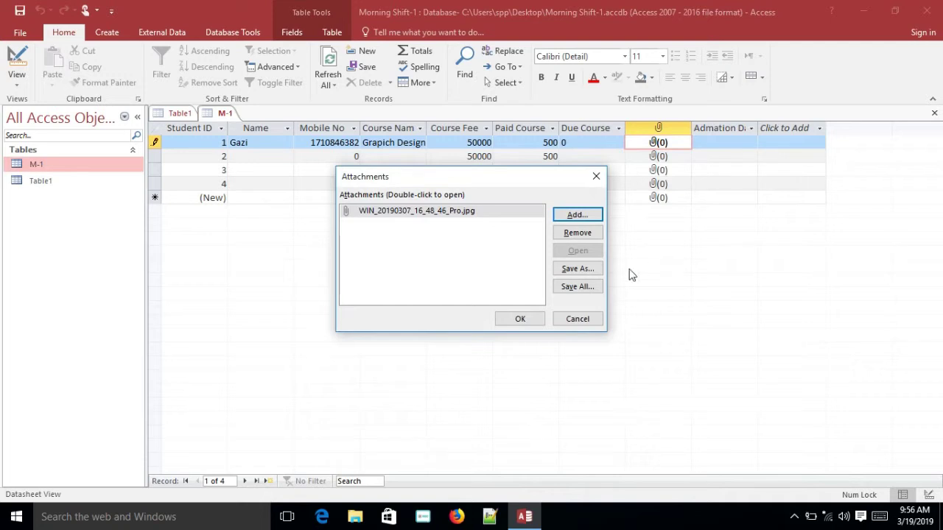
left_click(518, 319)
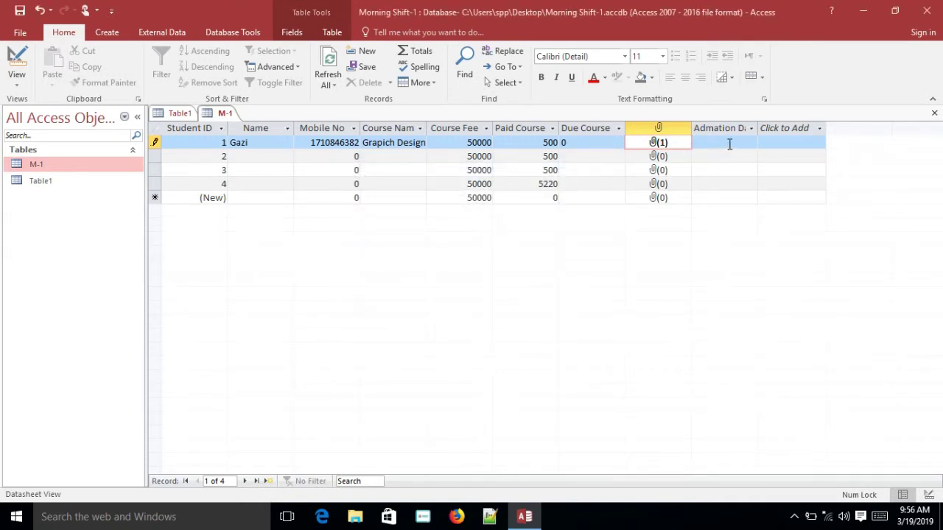
Set record 1's admission date to today, 3/19/2019, using the date picker
left_click(729, 144)
left_click(728, 142)
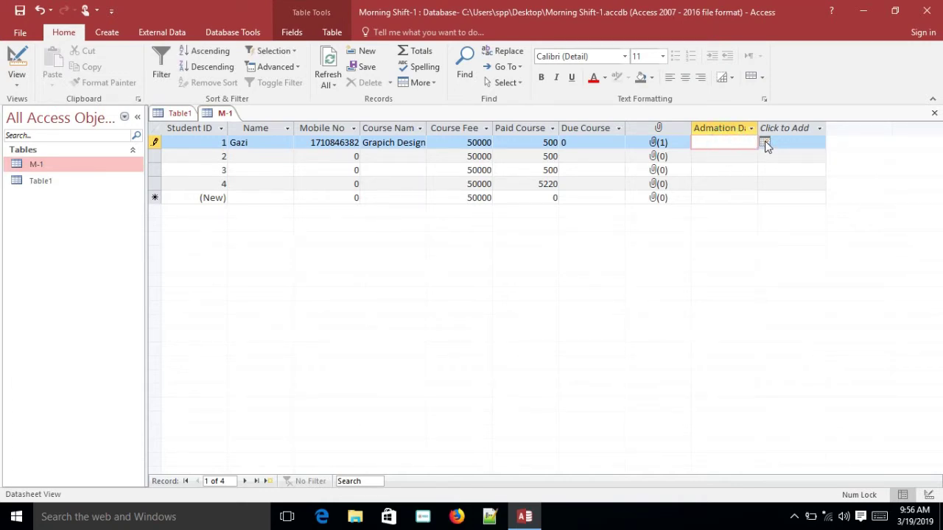
left_click(764, 142)
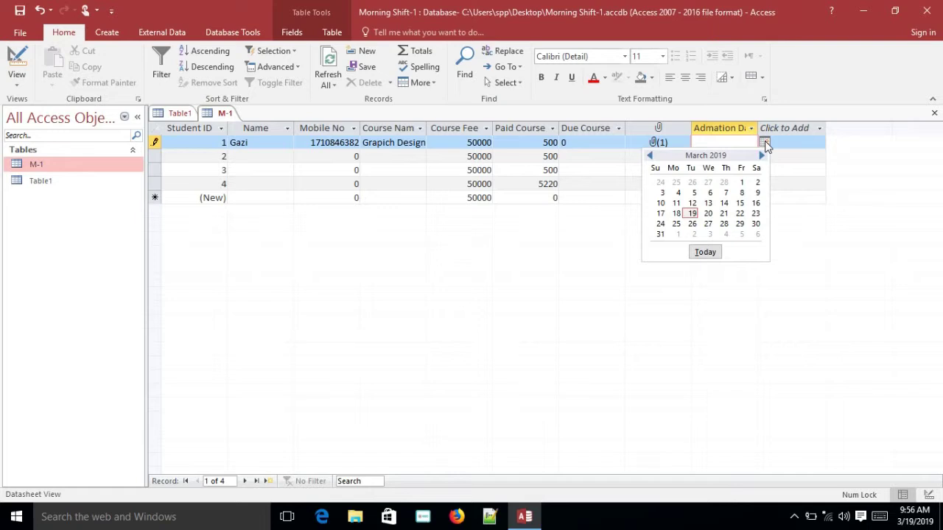
left_click(705, 252)
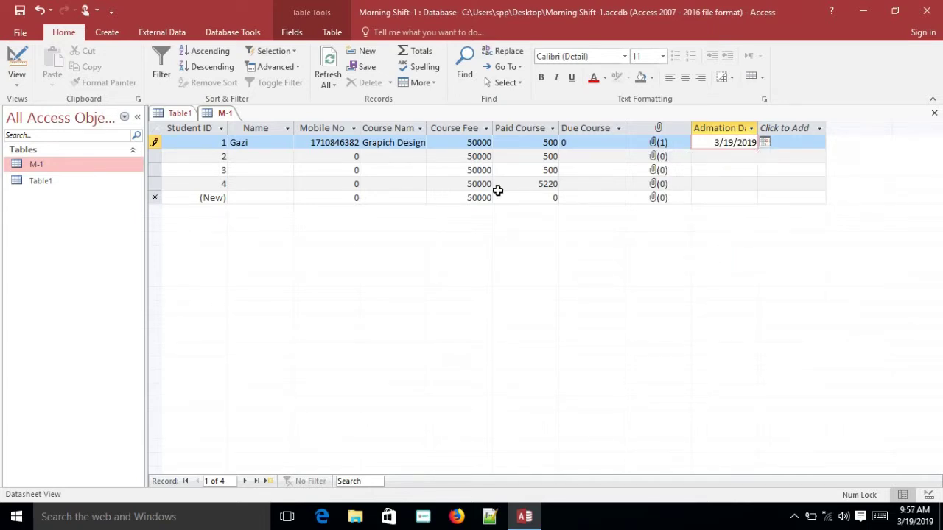
Enter student 2's name and mobile number and choose the Outsourching course
left_click(250, 155)
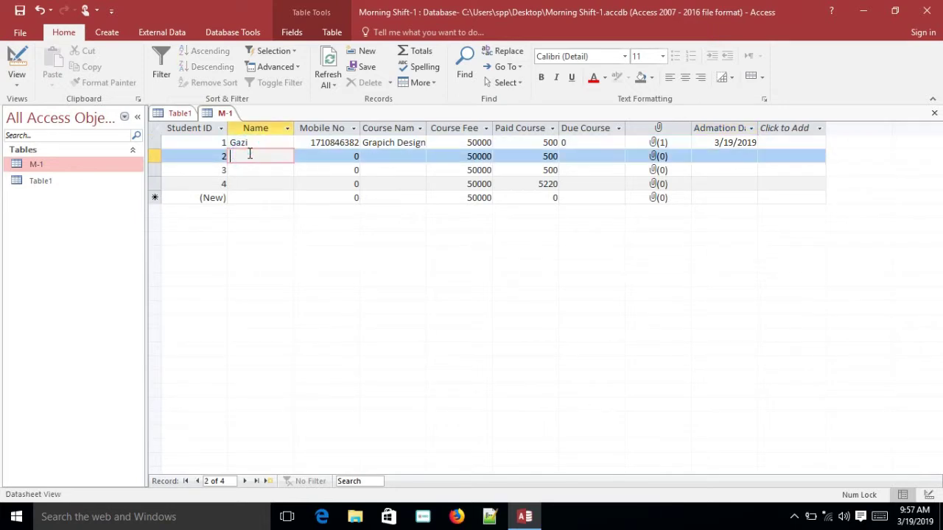
type("nafis")
left_click(333, 153)
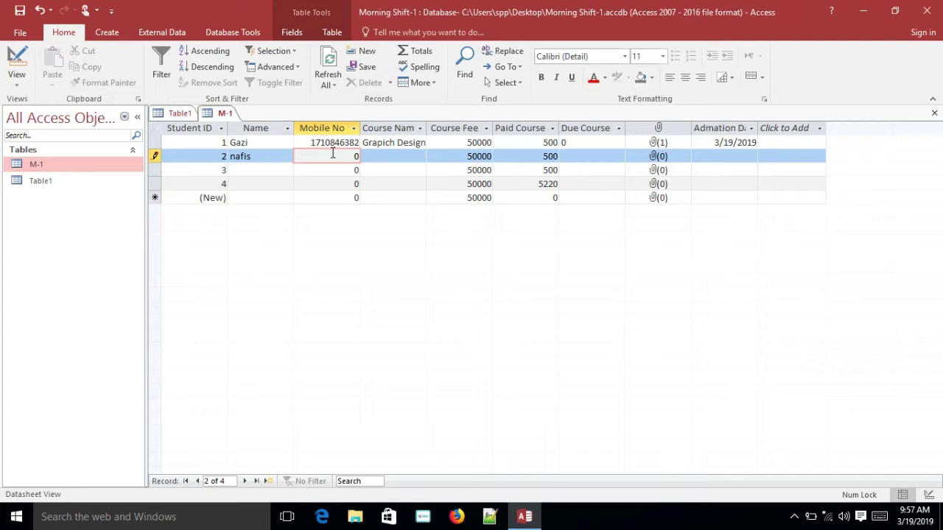
type("12345679")
left_click(388, 157)
left_click(420, 157)
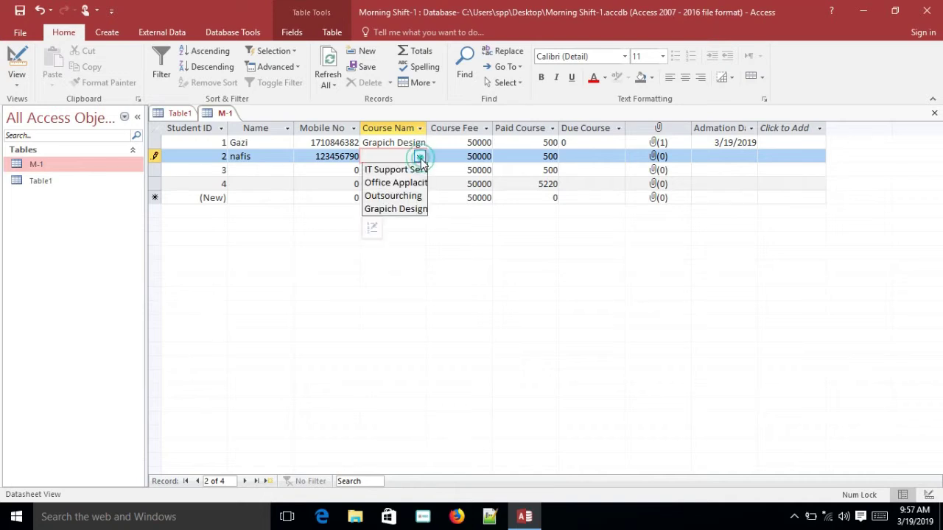
left_click(402, 196)
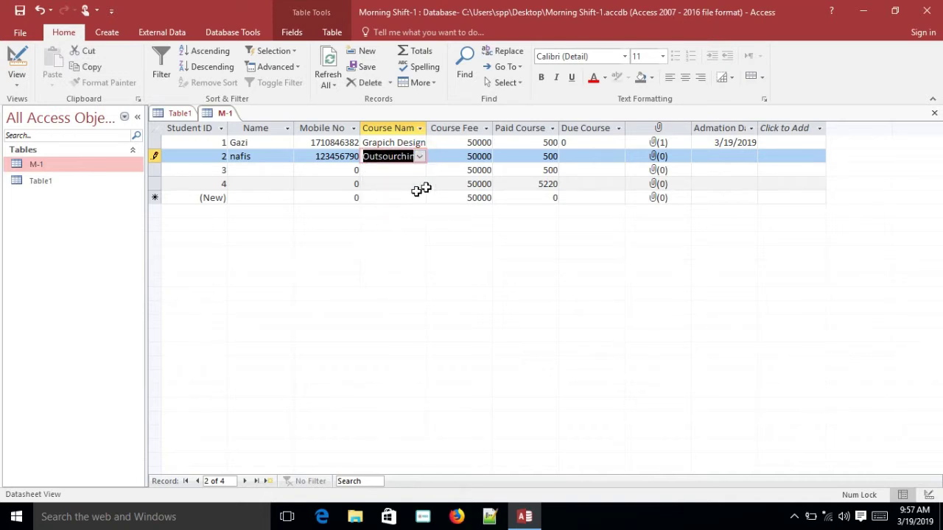
Attach a photo to record 2's attachment field
left_click(483, 158)
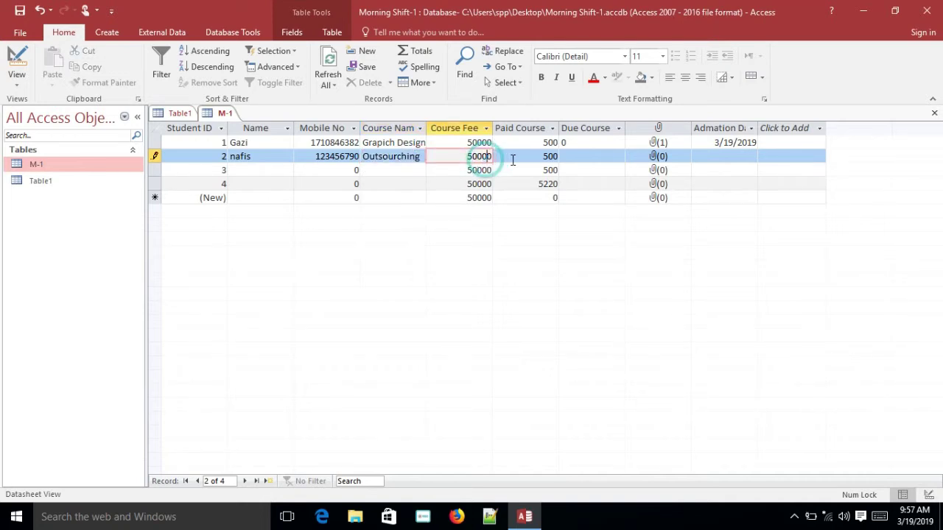
left_click(556, 155)
left_click(585, 155)
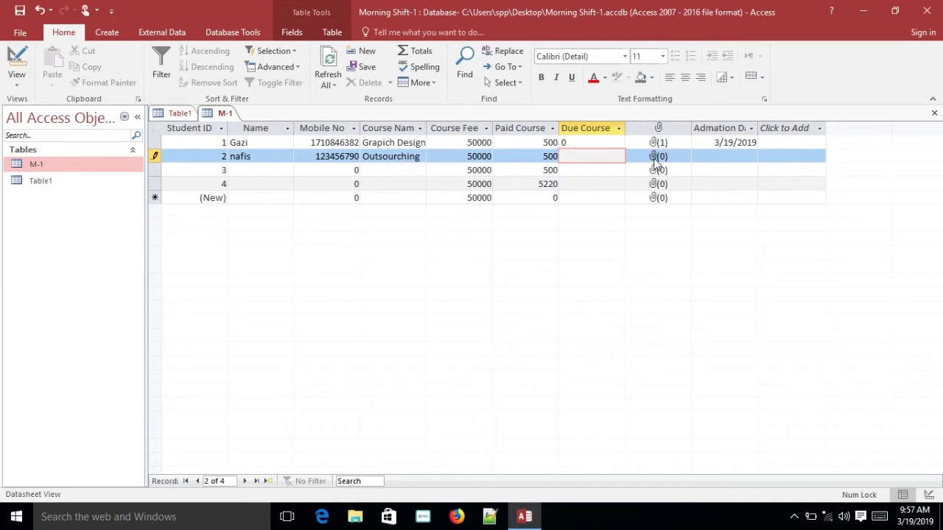
left_click(655, 157)
double_click(656, 158)
left_click(576, 215)
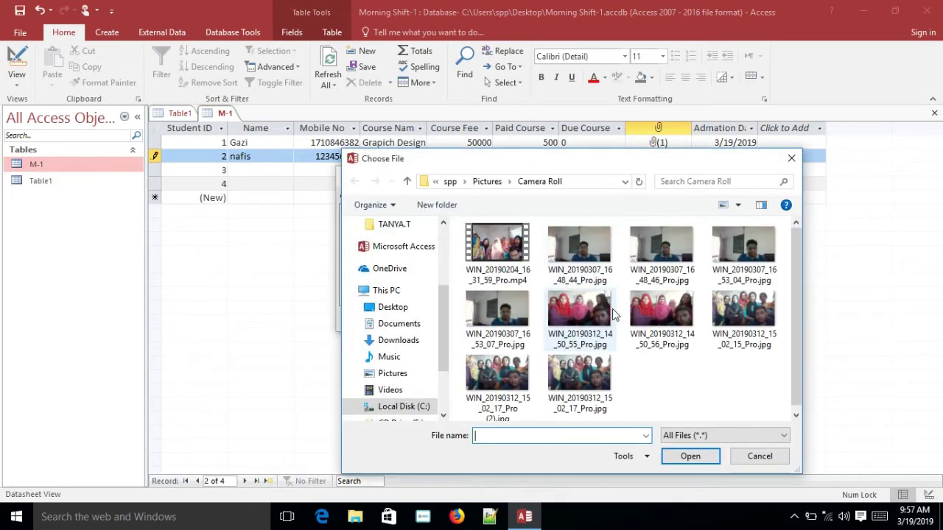
double_click(586, 315)
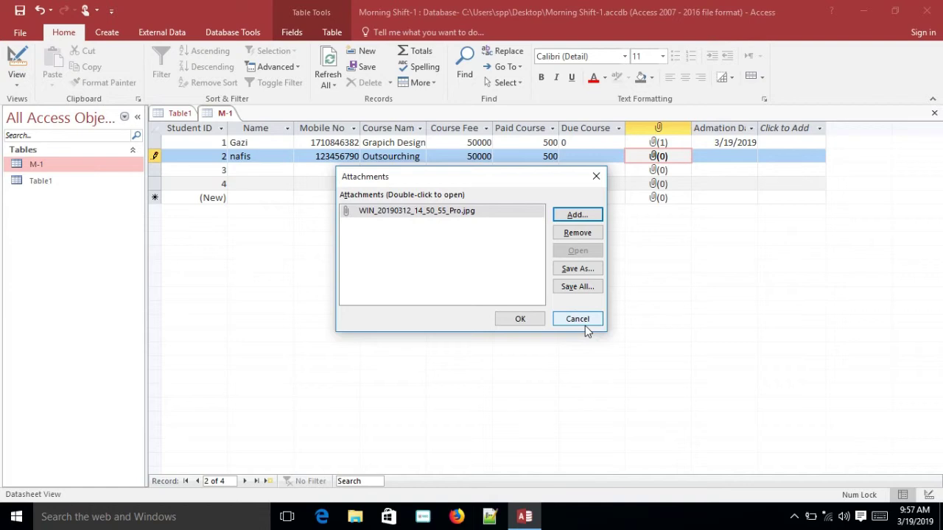
left_click(521, 321)
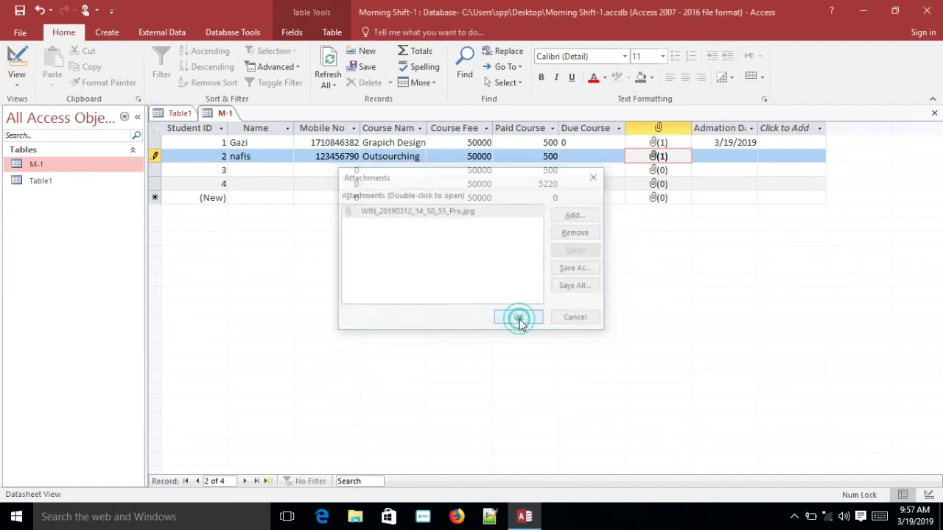
Set record 2's admission date to 3/12/2019 with the date picker
left_click(737, 155)
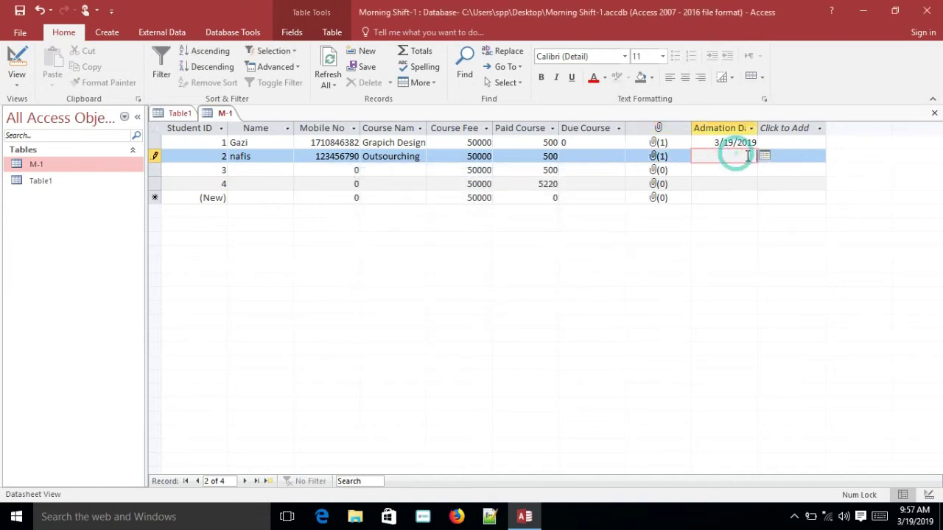
left_click(765, 159)
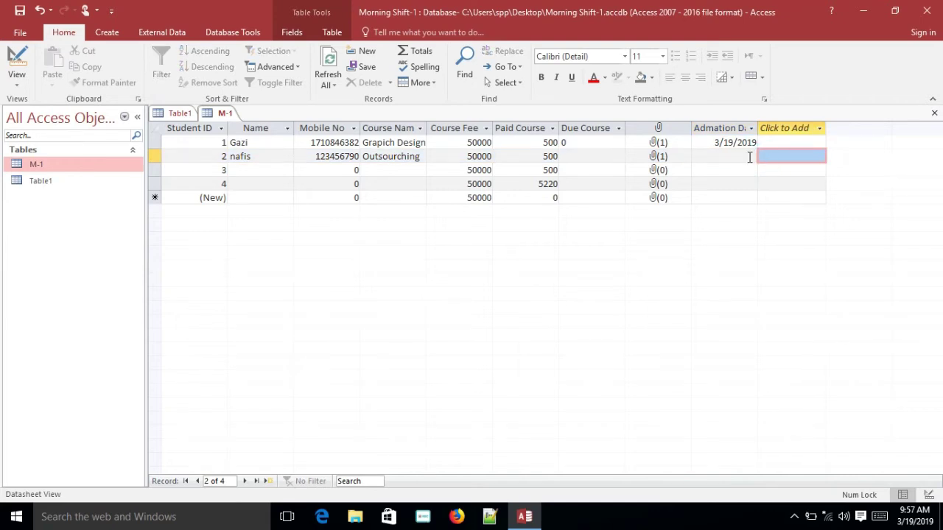
left_click(754, 154)
left_click(764, 157)
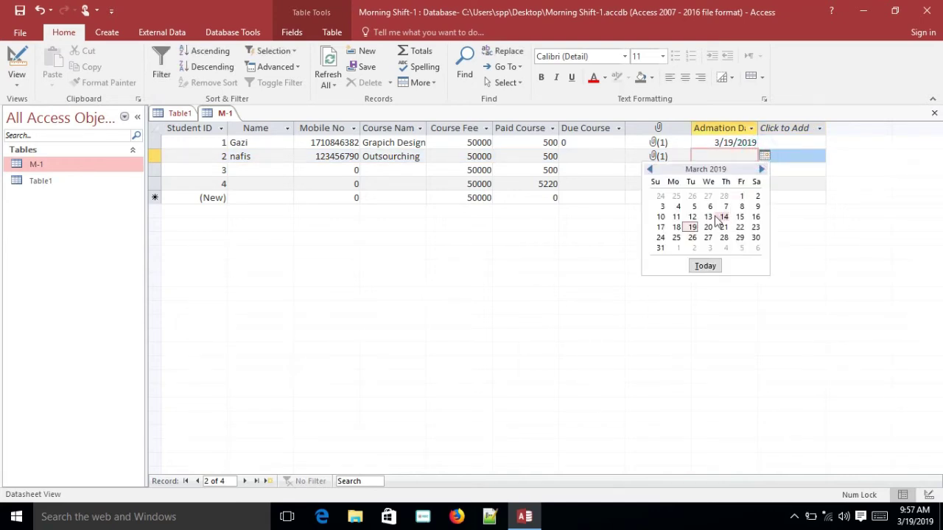
left_click(693, 218)
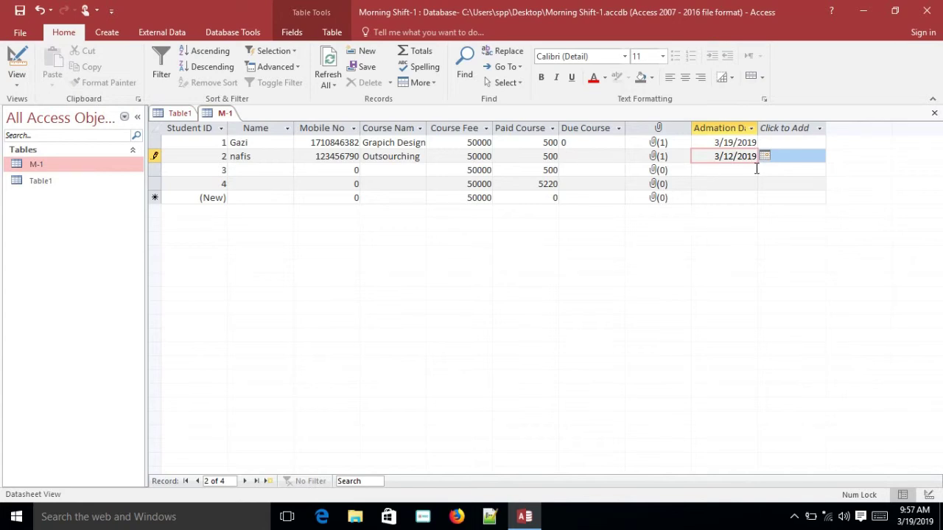
left_click(285, 171)
left_click(472, 268)
left_click(532, 248)
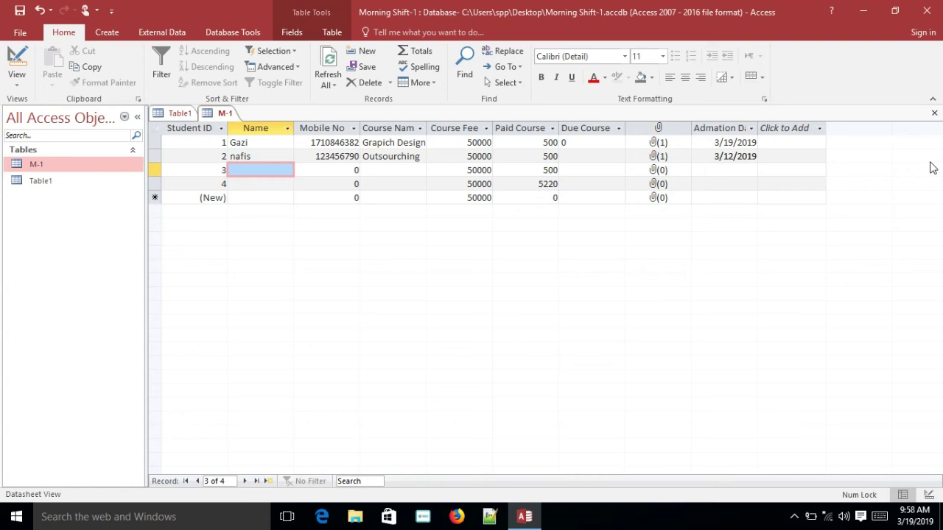
left_click(795, 517)
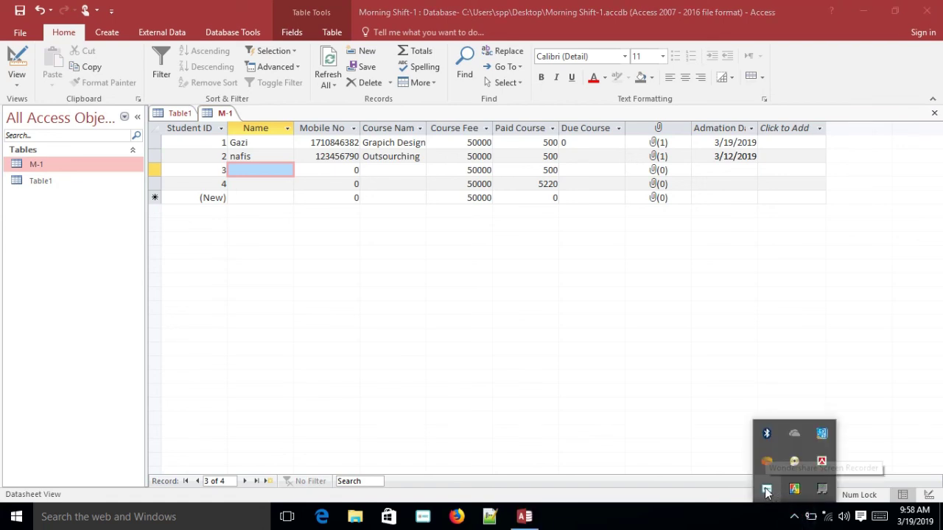